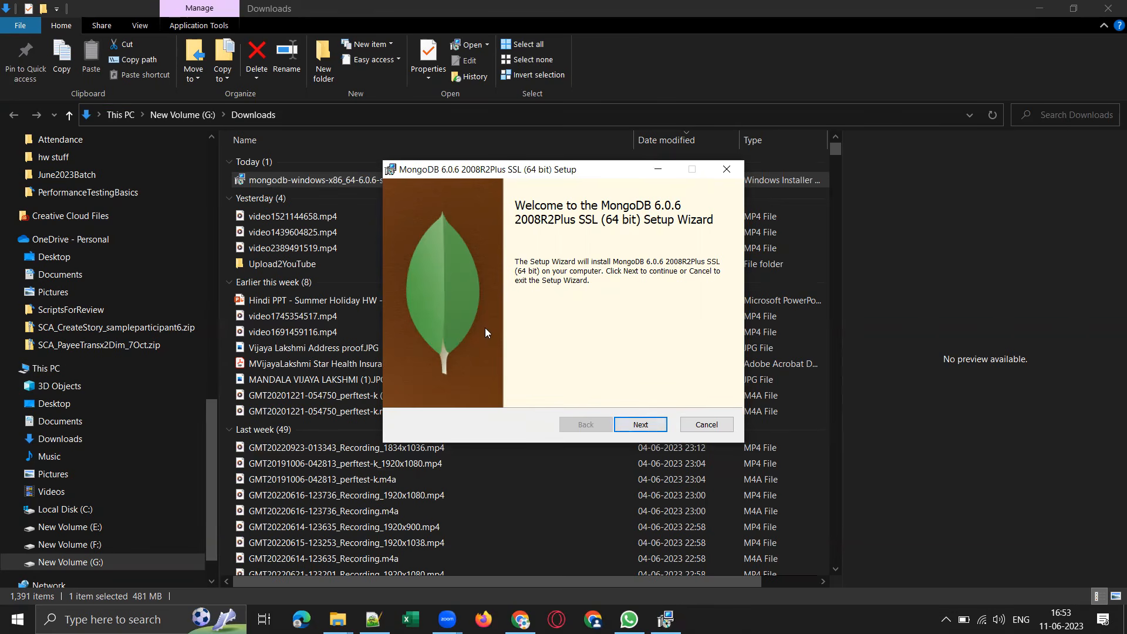
Accept the terms of the MongoDB 6.0.6 license agreement and proceed to the setup type choice.
left_click(646, 426)
left_click(423, 391)
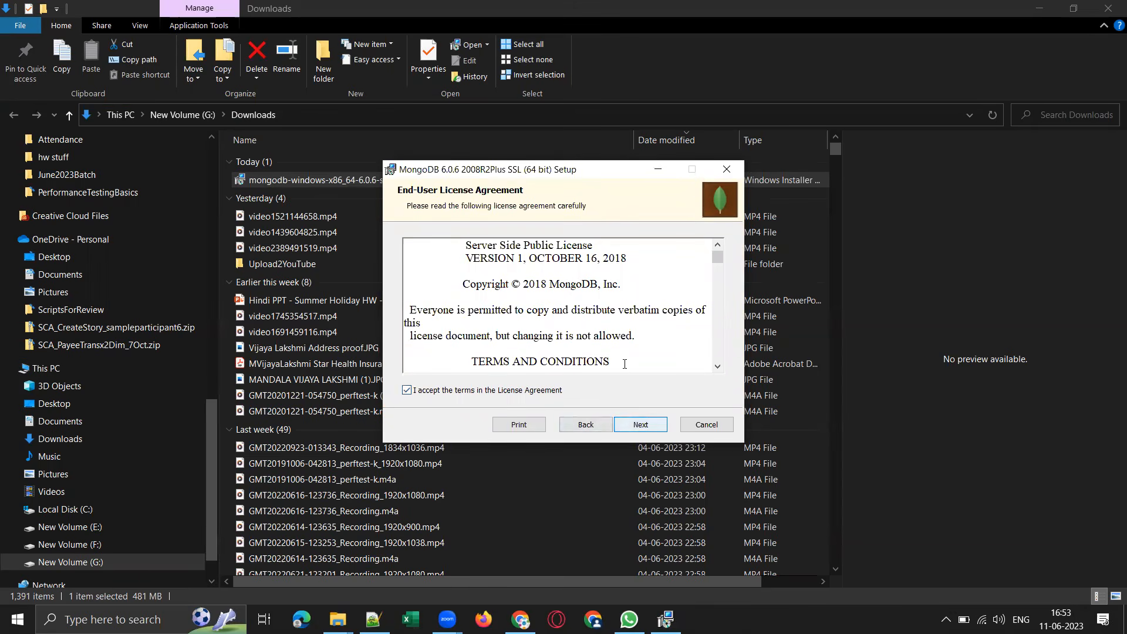
scroll(643, 434, "down", 10)
left_click(651, 425)
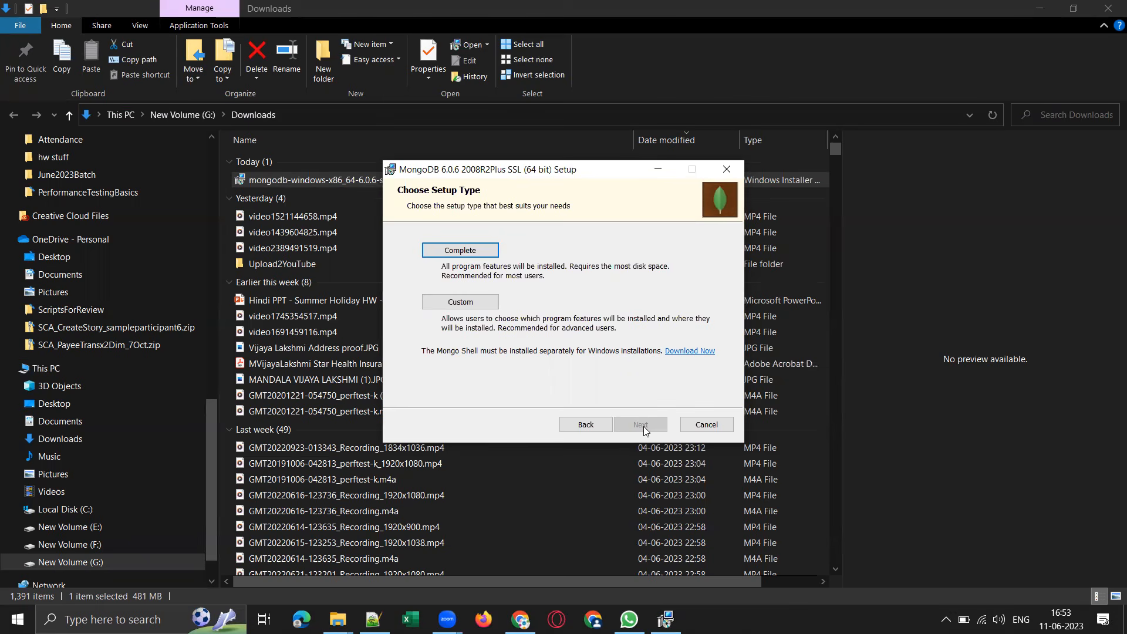
Download the MongoDB Shell zip package for Windows 64-bit (8.1+) from the installer's linked page and return to the installer.
left_click(692, 352)
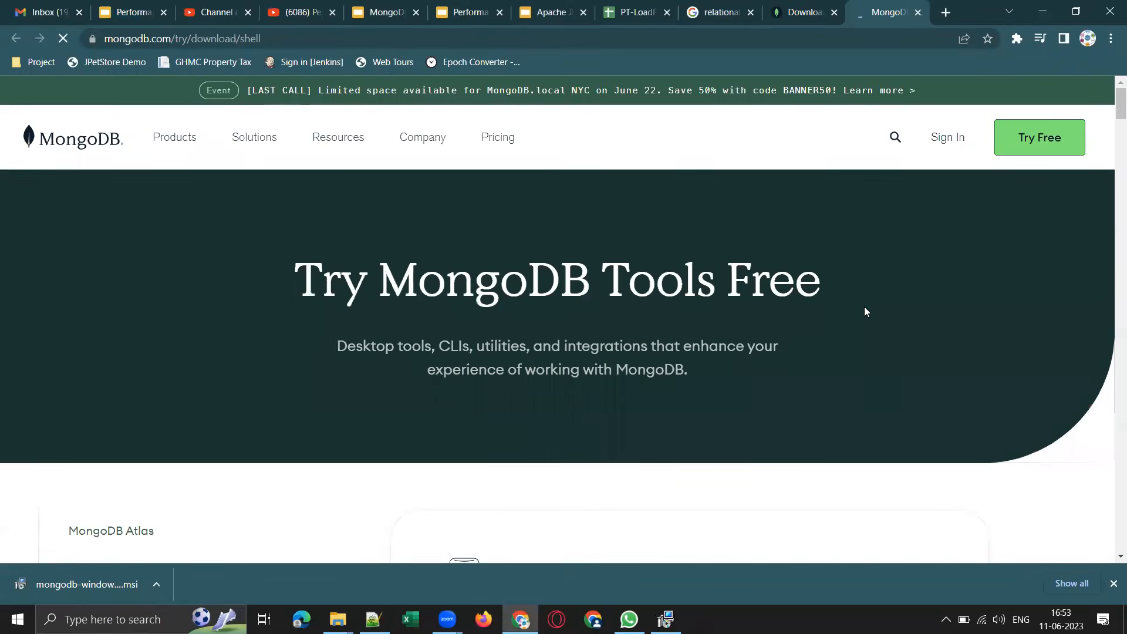
scroll(864, 311, "down", 10)
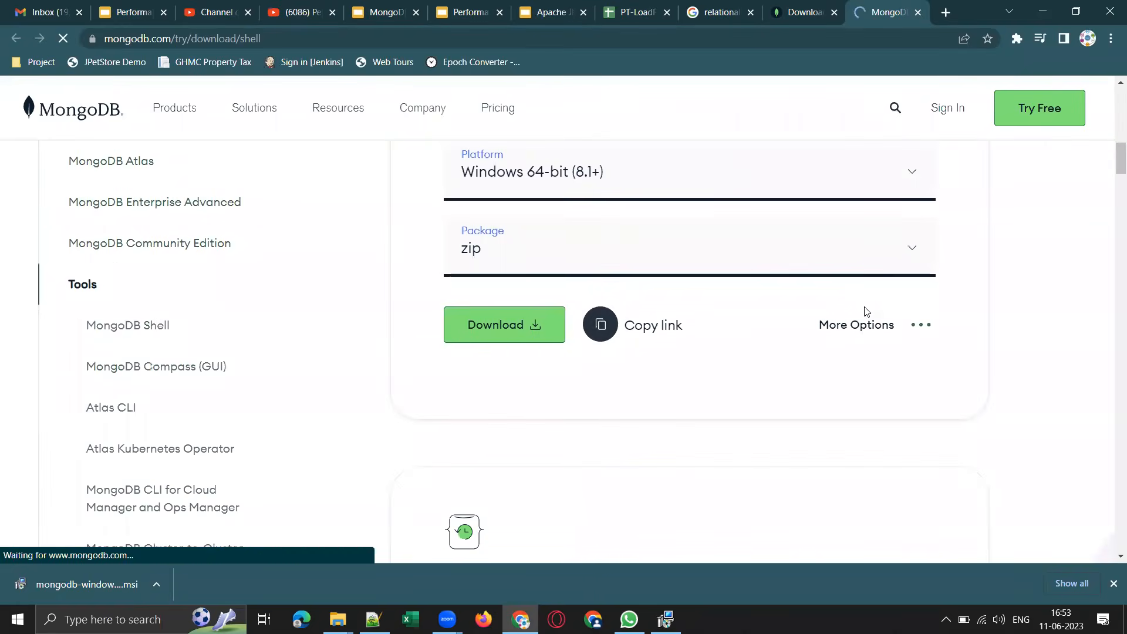
left_click(524, 323)
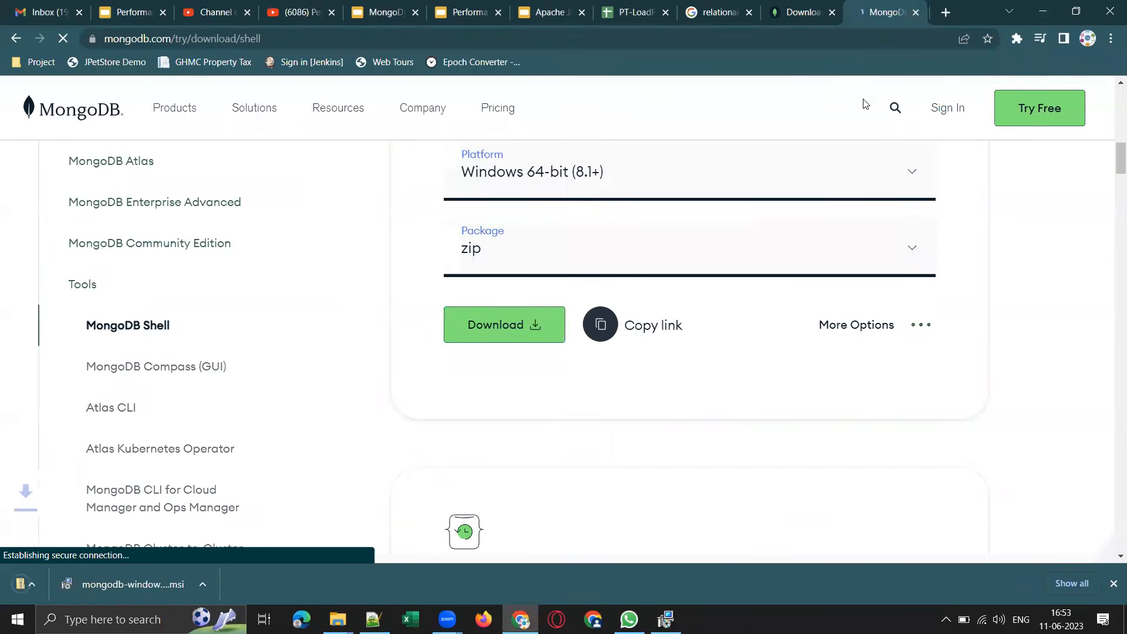
left_click(1045, 10)
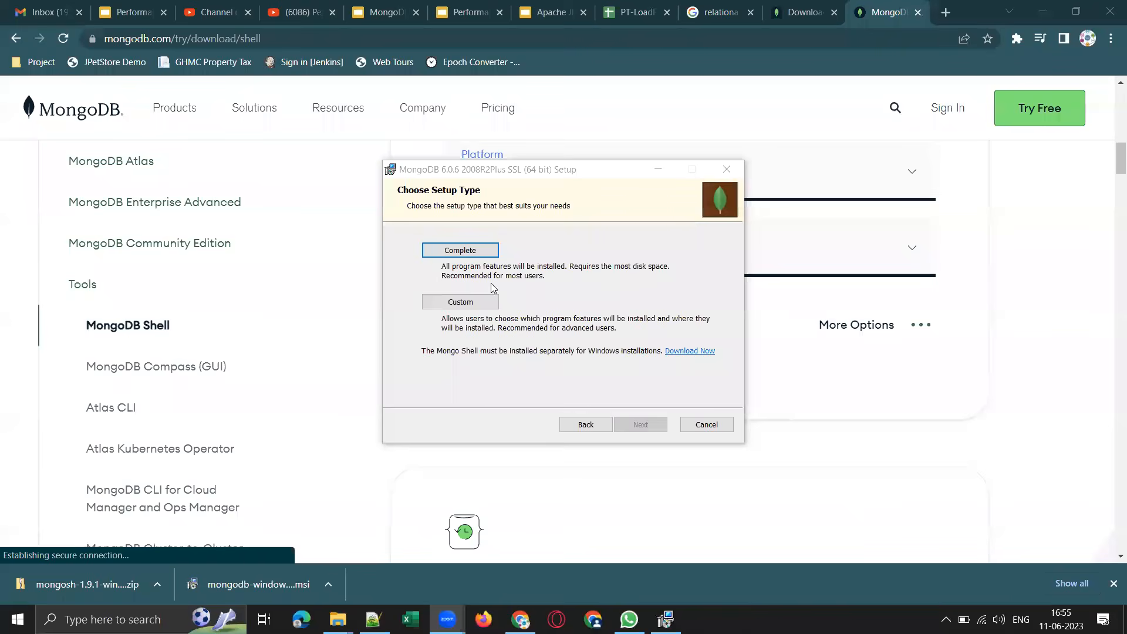
Choose the Complete setup type and review the service name in the service configuration.
left_click(484, 250)
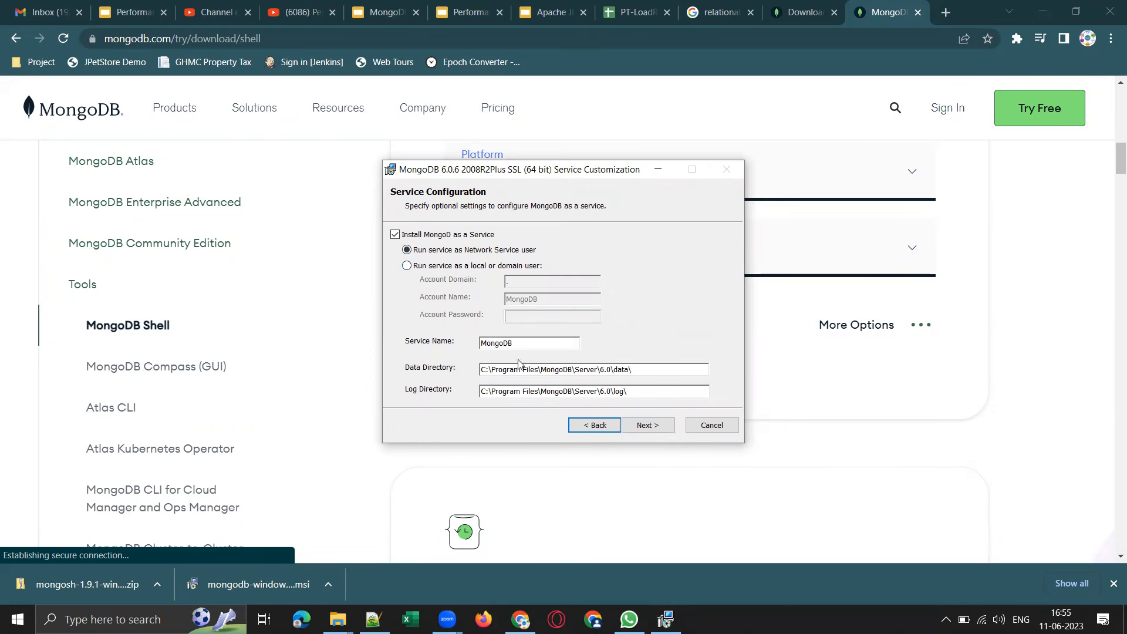
left_click_drag(514, 344, 482, 347)
left_click(515, 344)
left_click_drag(522, 342, 471, 345)
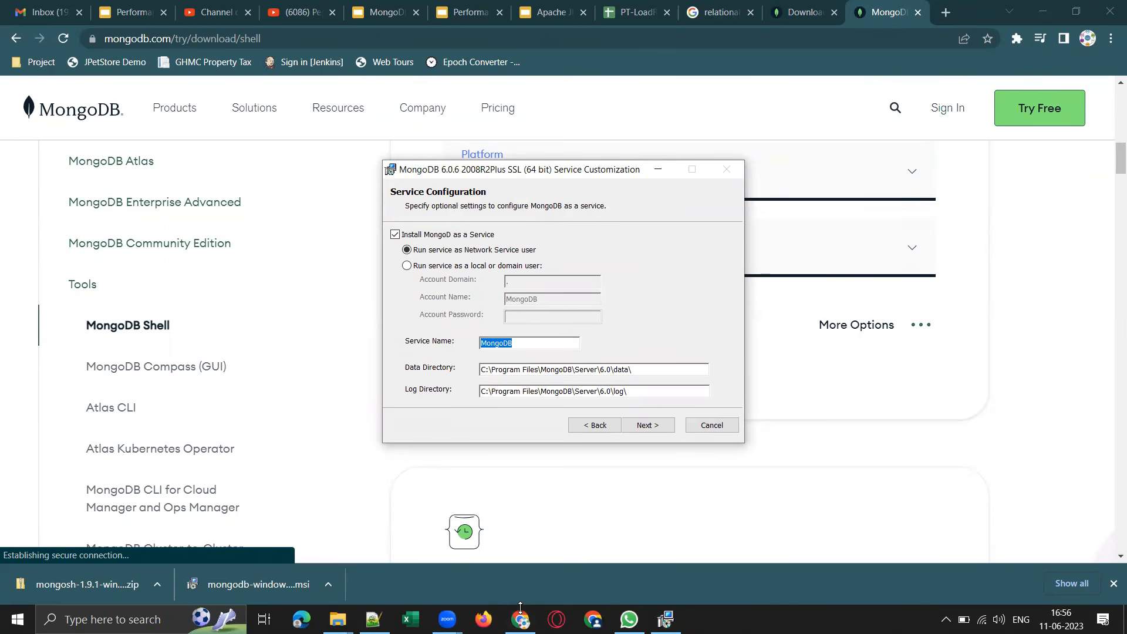
left_click(538, 177)
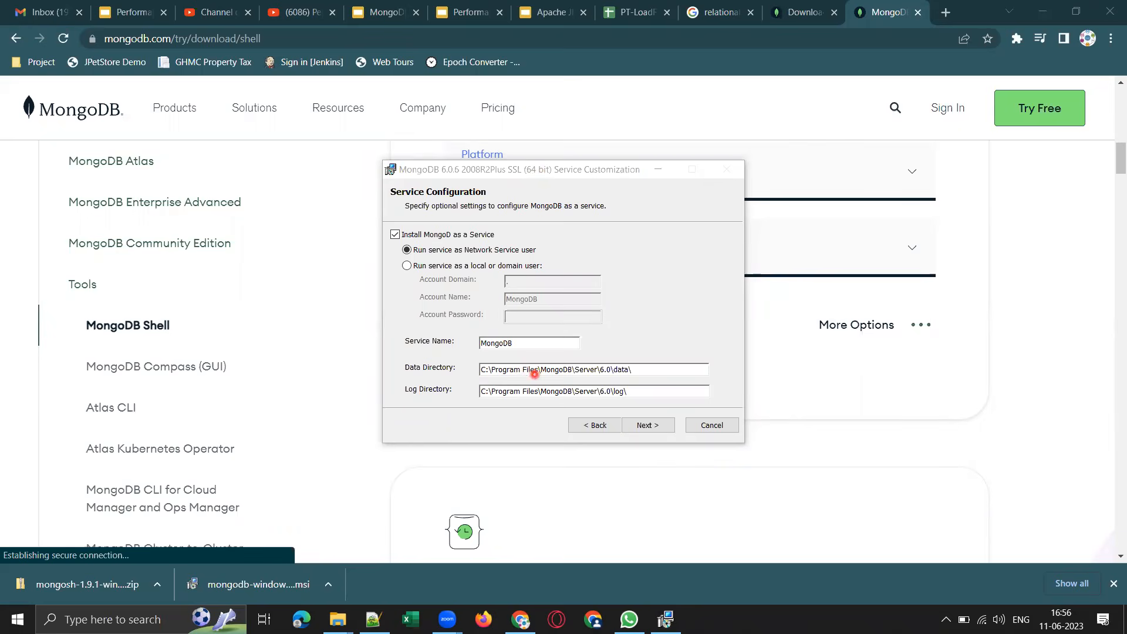
In File Explorer, look at the Program Files folders on Local Disk (C:), where the data and log directories belong.
mouse_move(337, 620)
left_click(110, 556)
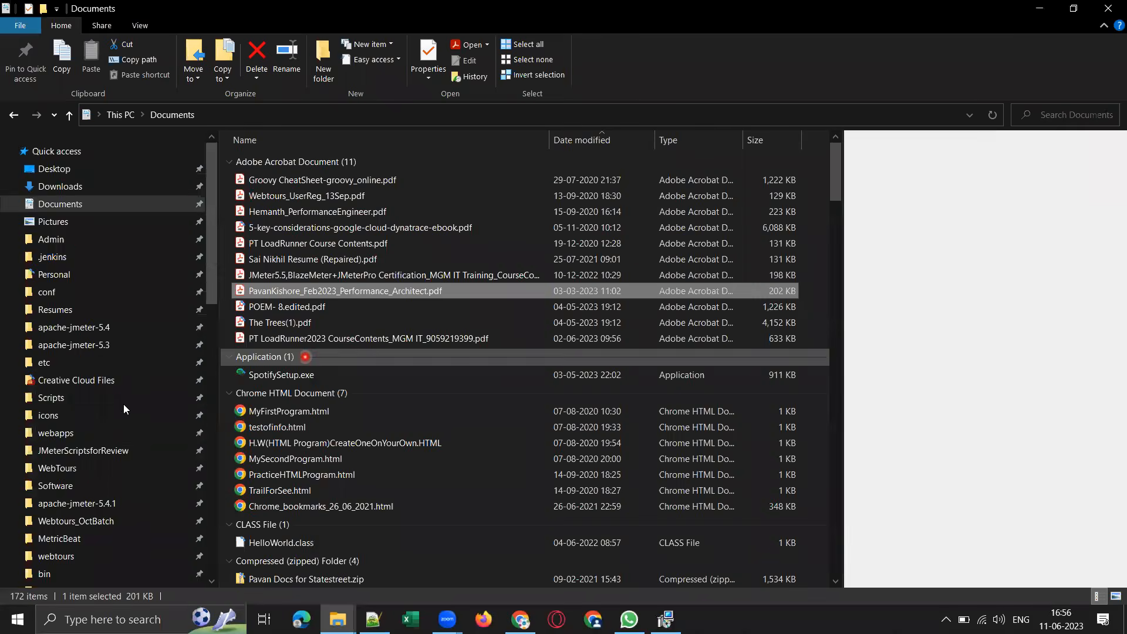
scroll(125, 409, "down", 15)
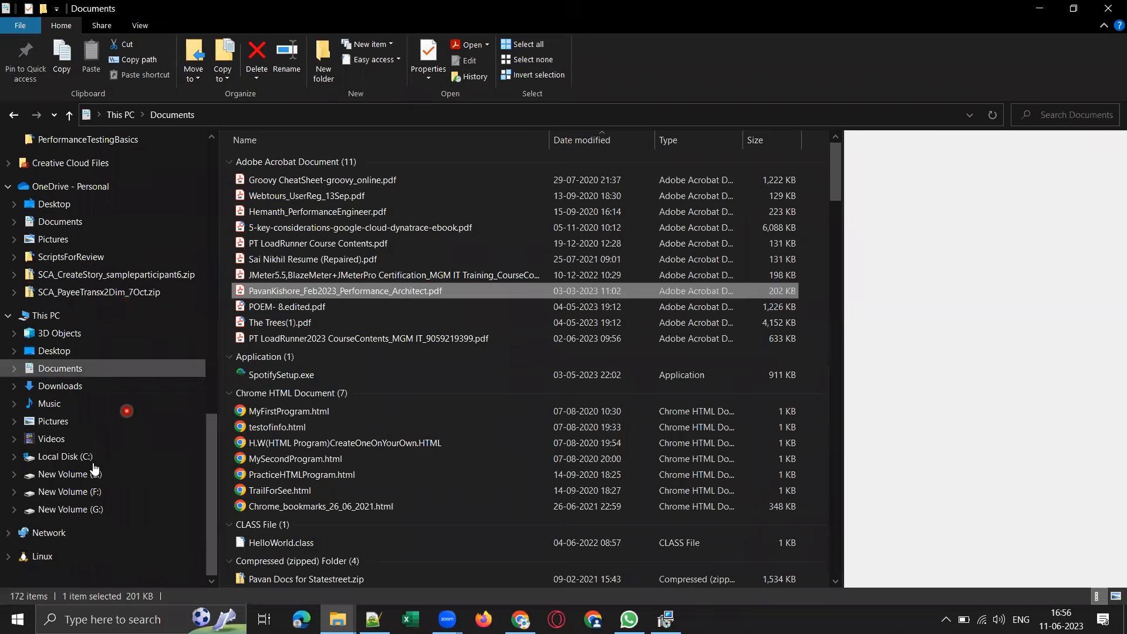
left_click(75, 457)
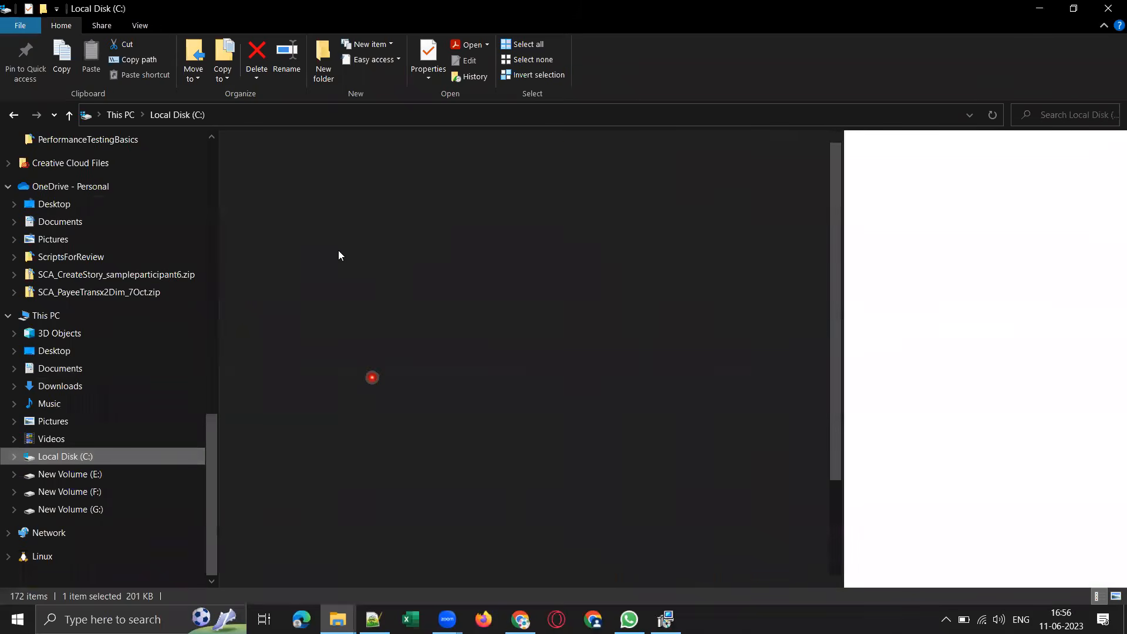
left_click(347, 256)
left_click(293, 414)
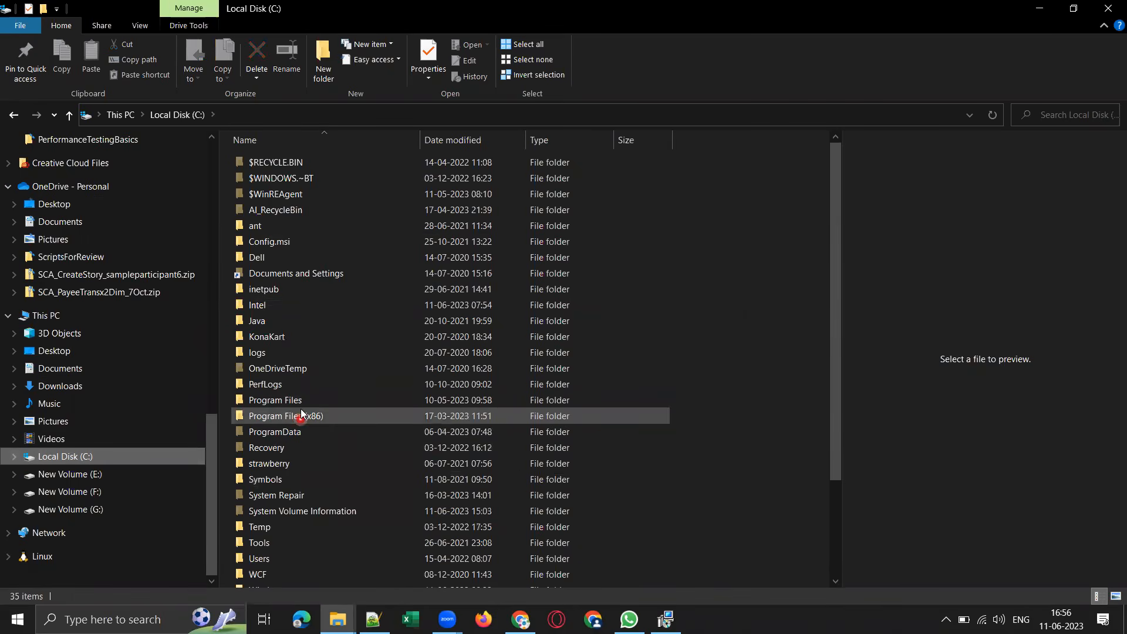
left_click(292, 400)
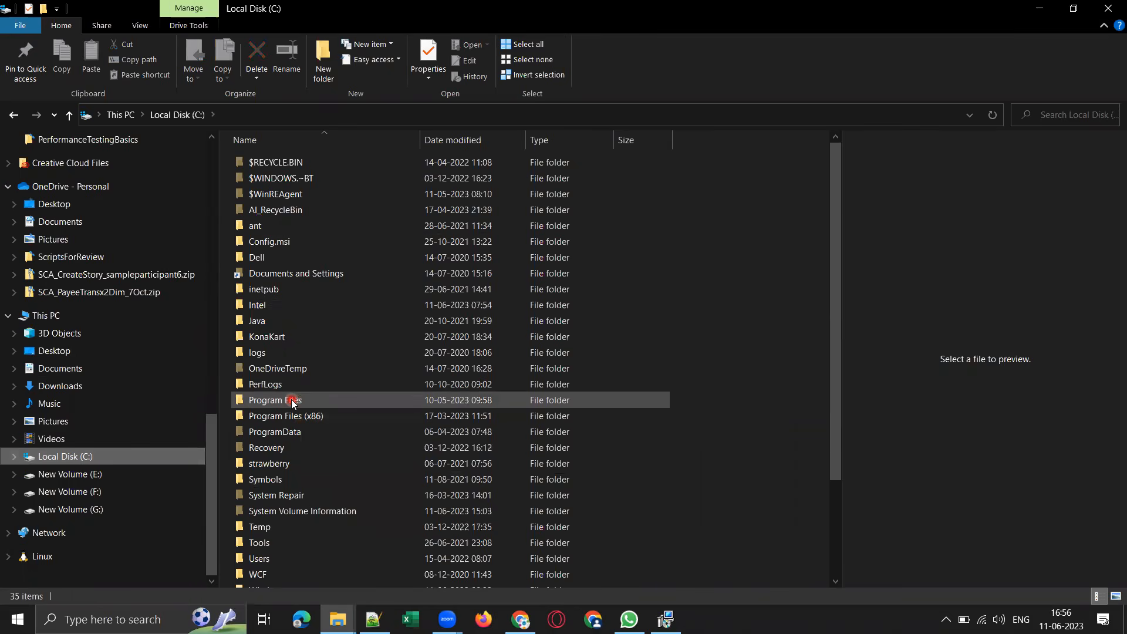
left_click(306, 417)
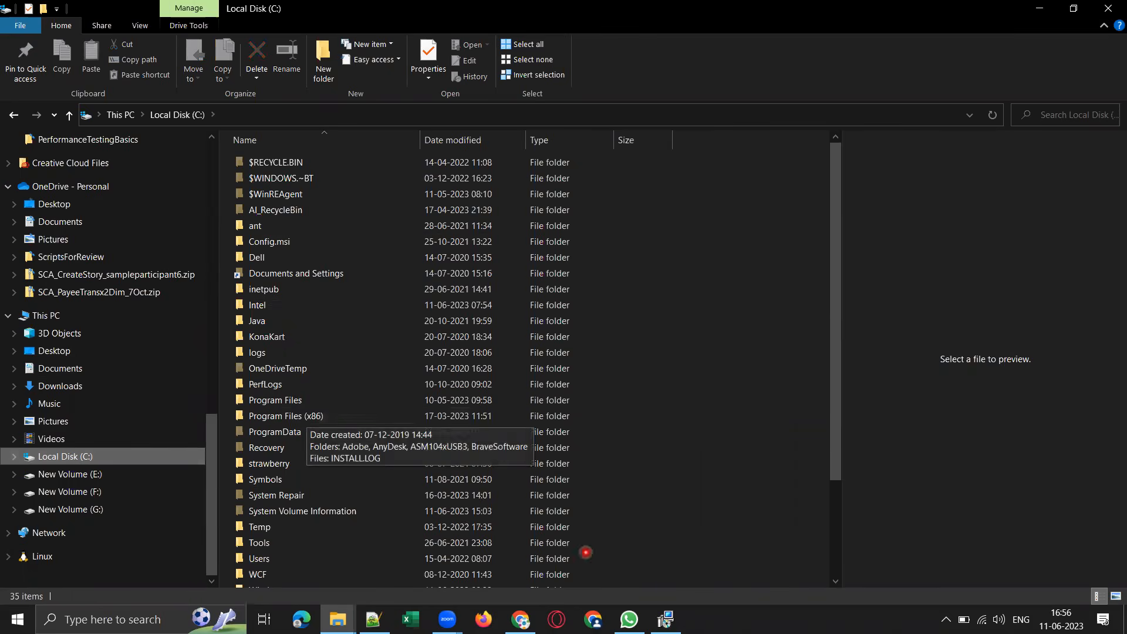
Accept the default service configuration and start the MongoDB installation with MongoDB Compass included.
left_click(666, 620)
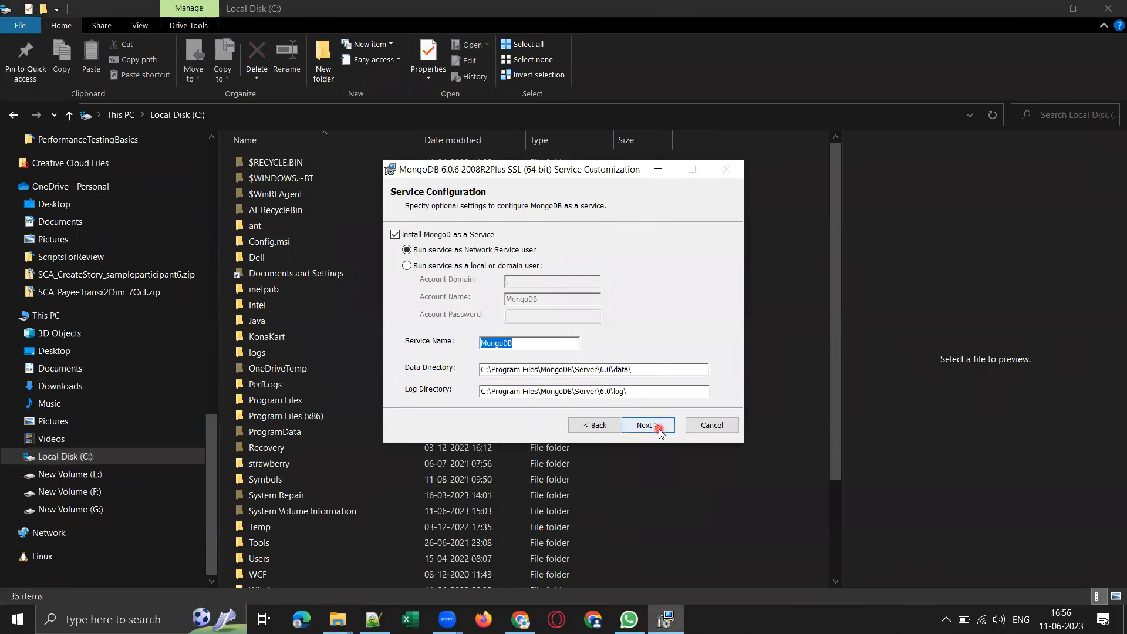
left_click(646, 425)
left_click(402, 425)
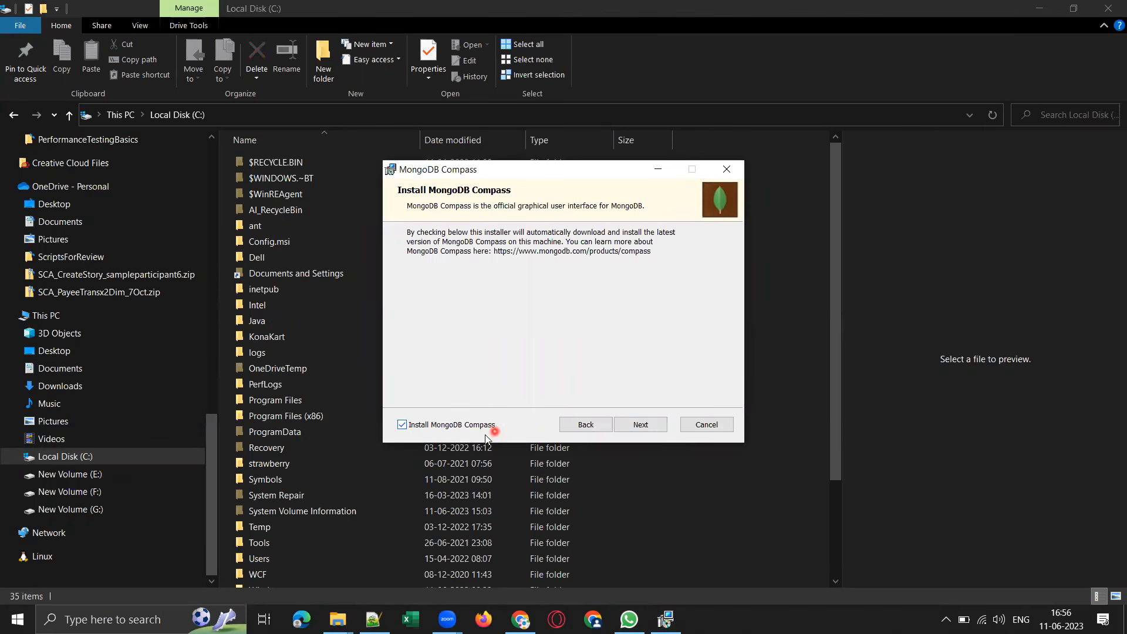
left_click(655, 427)
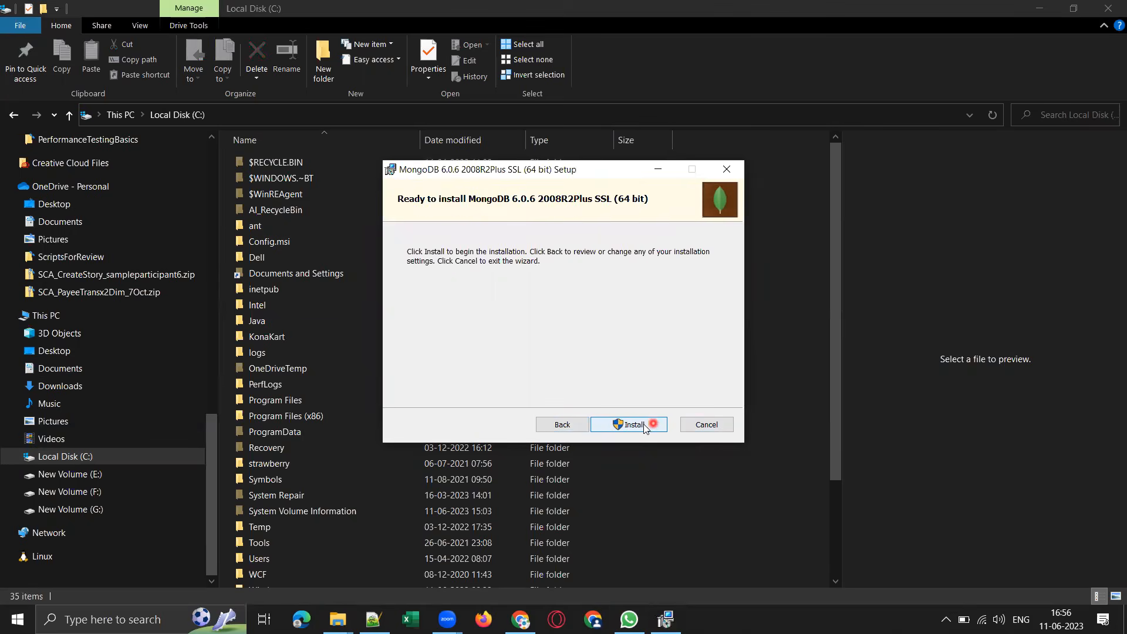
left_click(650, 425)
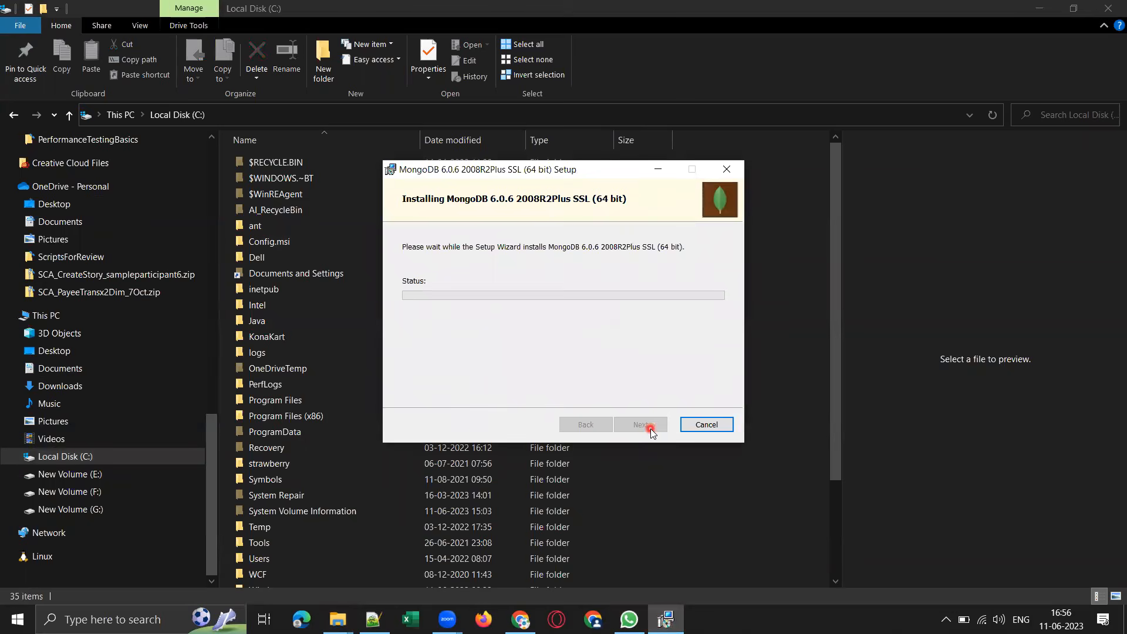
Browse C:\Program Files in File Explorer for a MongoDB folder while the installation runs.
left_click(1040, 4)
left_click(1044, 9)
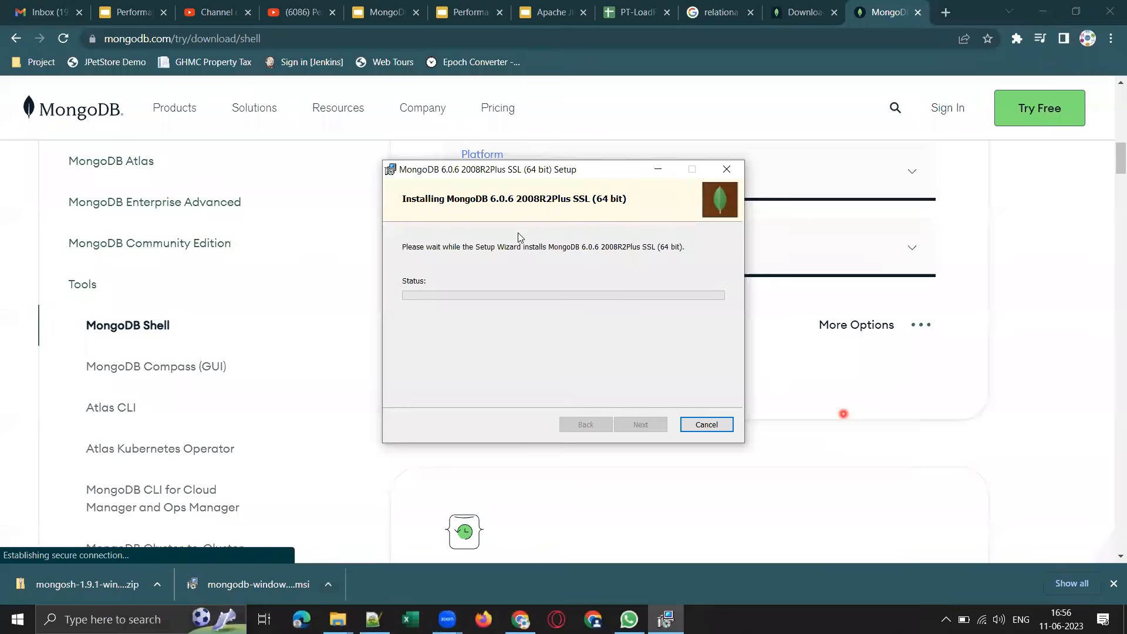
left_click(338, 619)
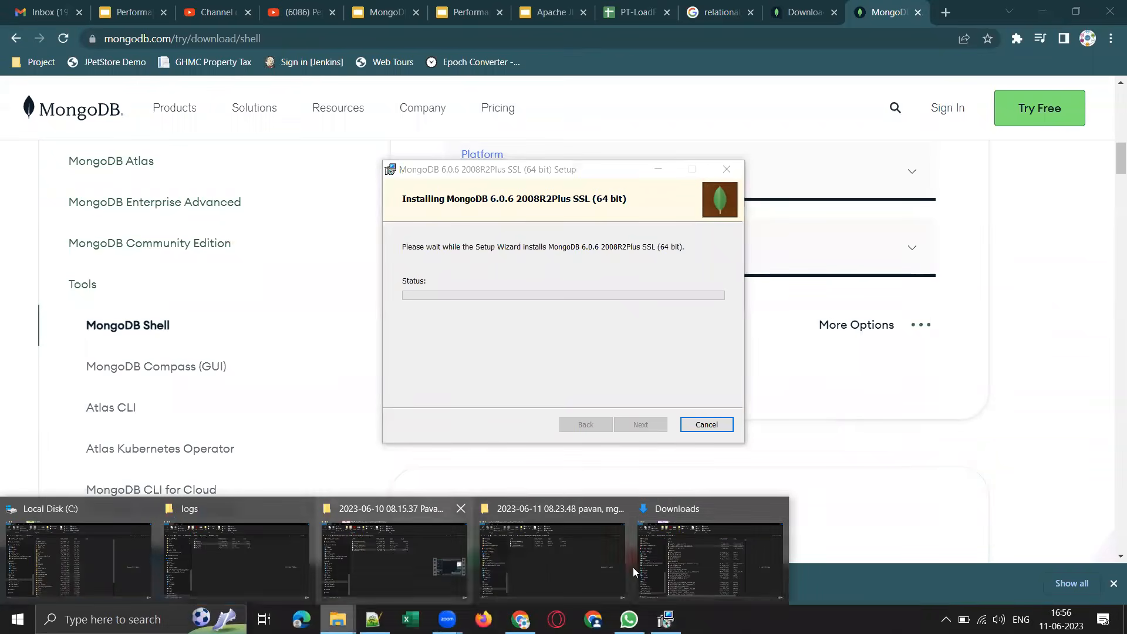
left_click(673, 568)
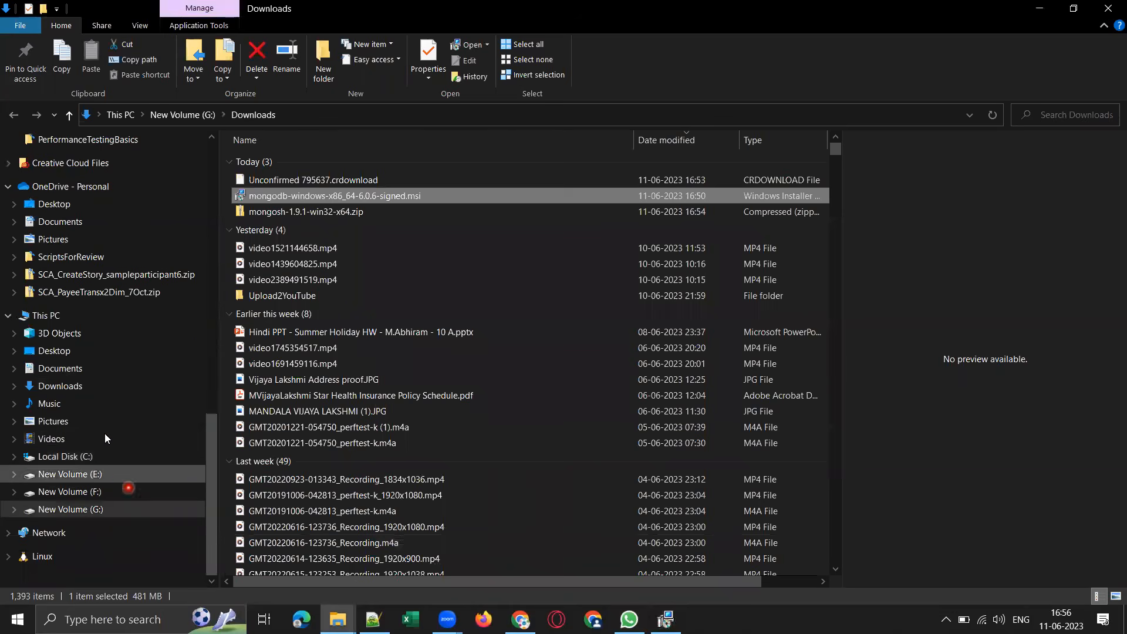
left_click(56, 459)
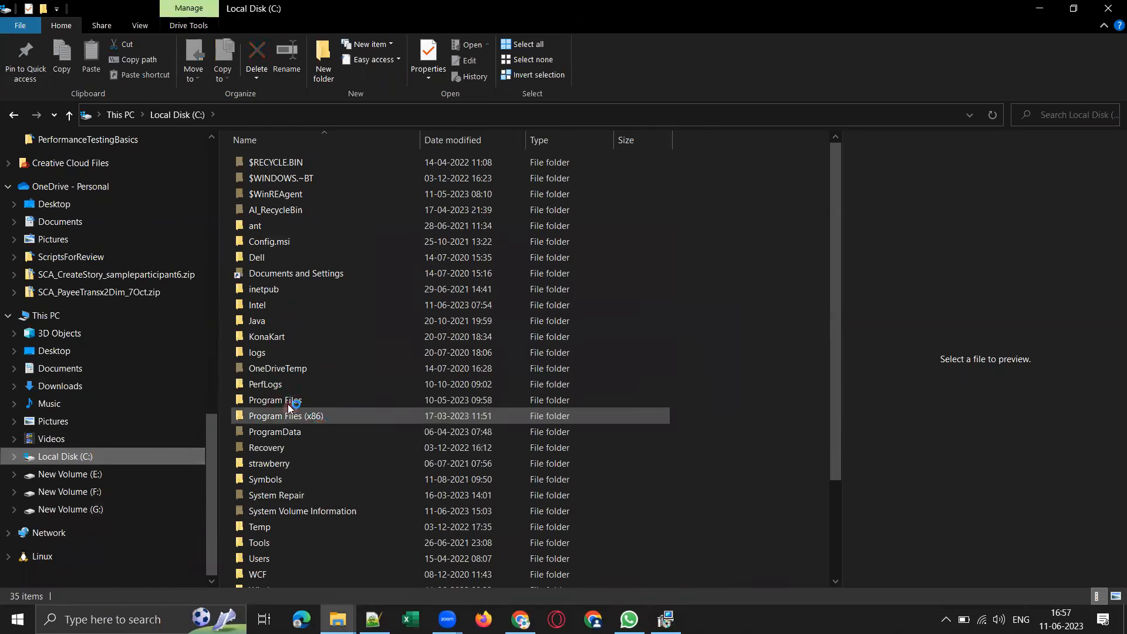
double_click(288, 403)
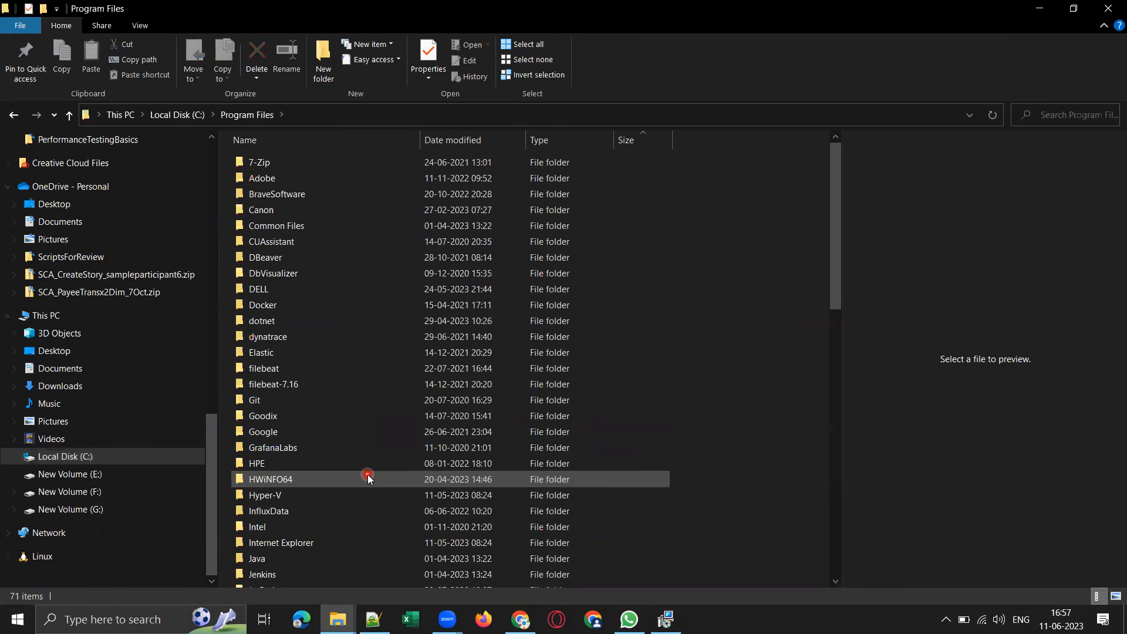
scroll(351, 450, "down", 3)
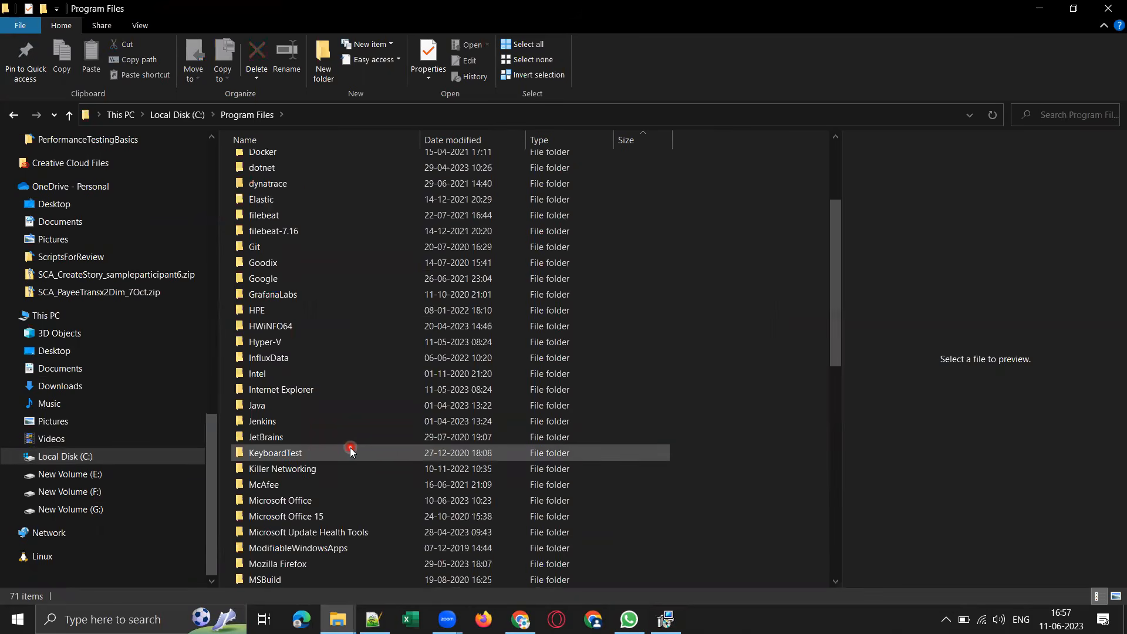
scroll(351, 450, "down", 3)
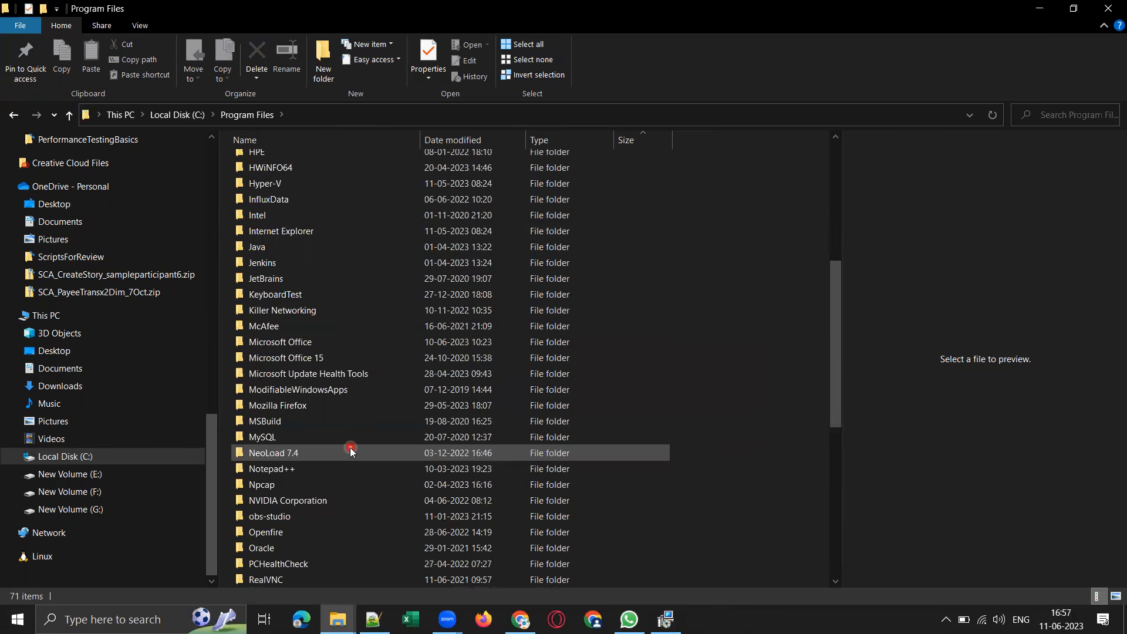
scroll(438, 381, "down", 4)
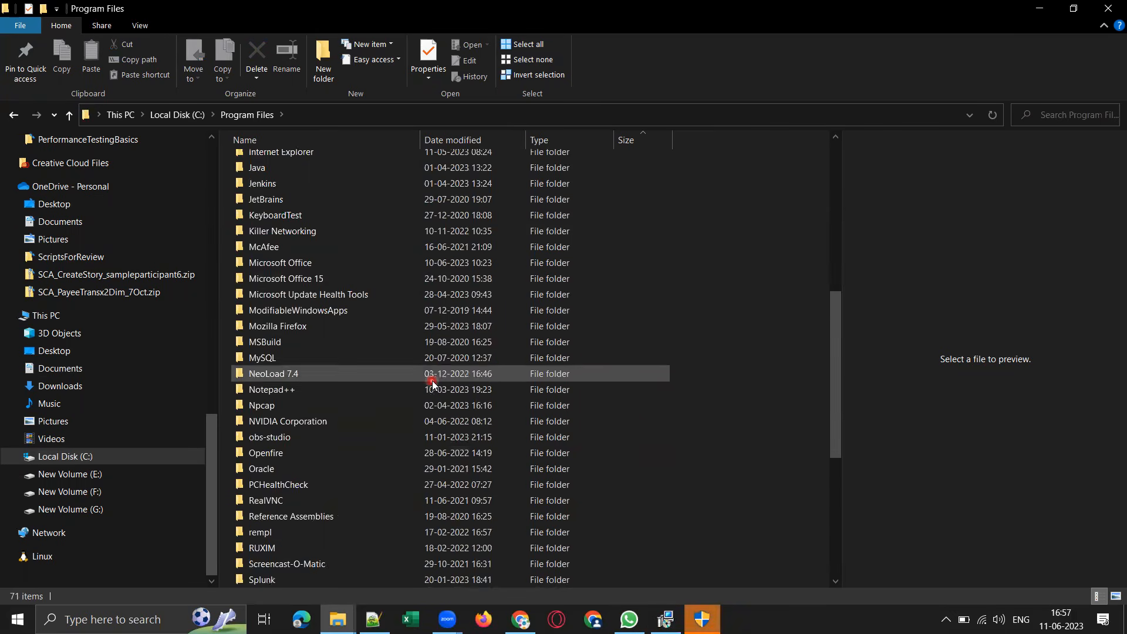
scroll(447, 389, "up", 6)
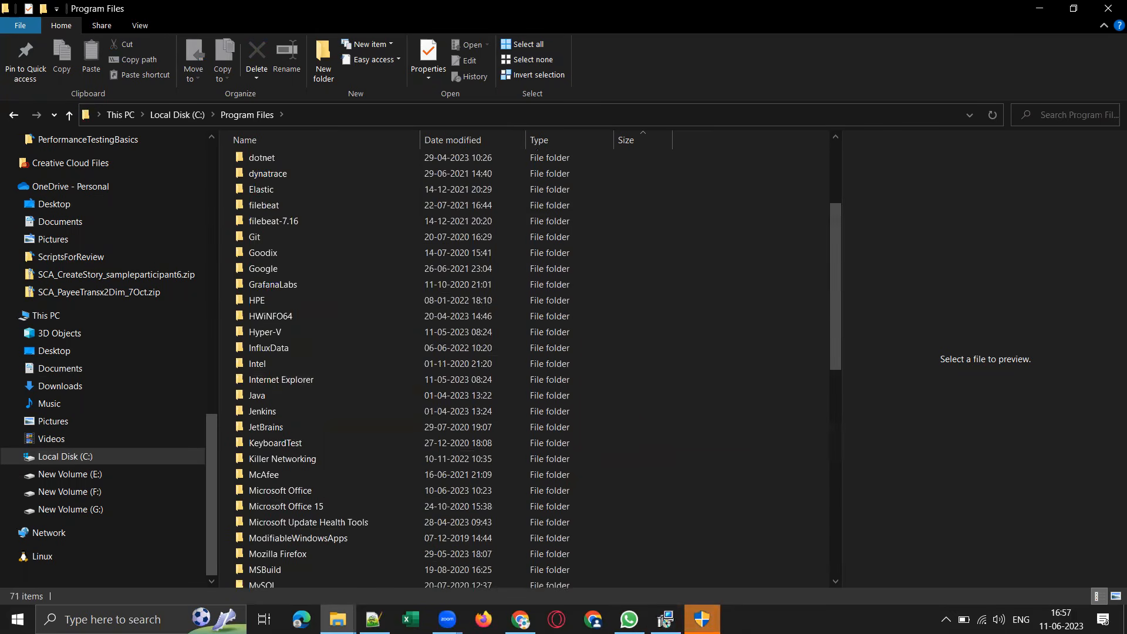
Allow the installer to make changes and check the Program Files folder list again for MongoDB.
left_click(611, 434)
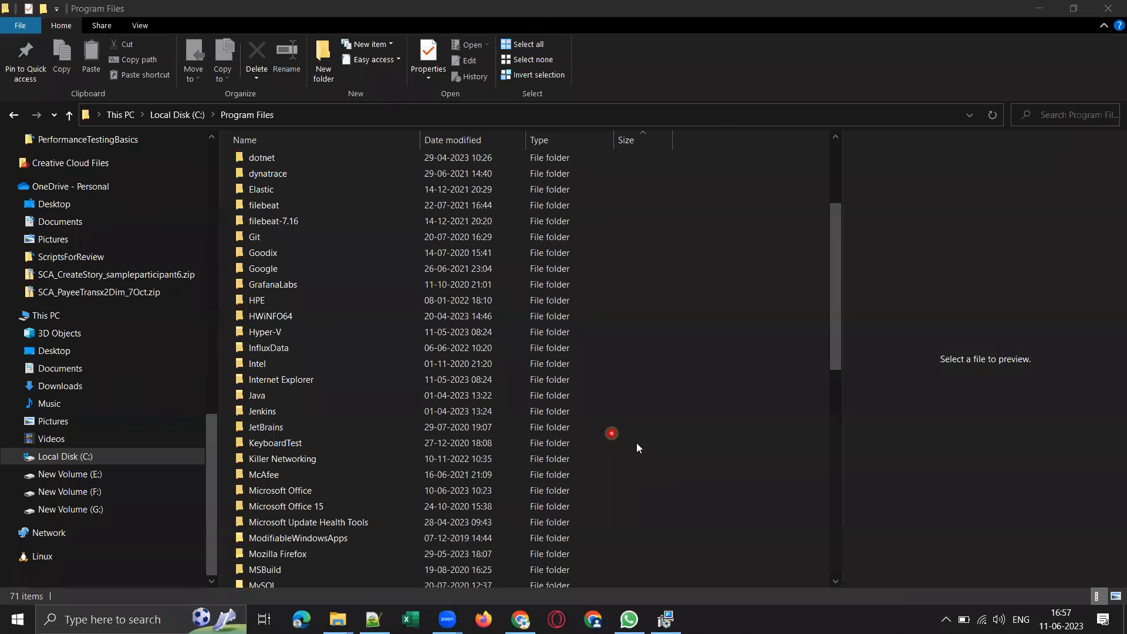
scroll(637, 445, "up", 4)
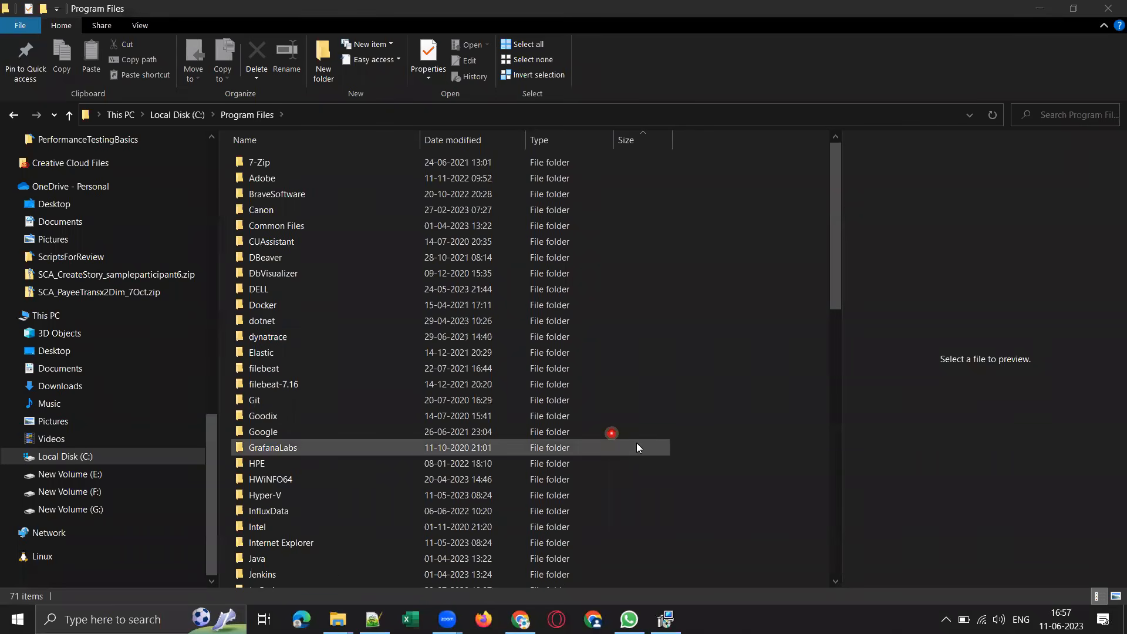
scroll(639, 448, "down", 3)
scroll(638, 447, "down", 2)
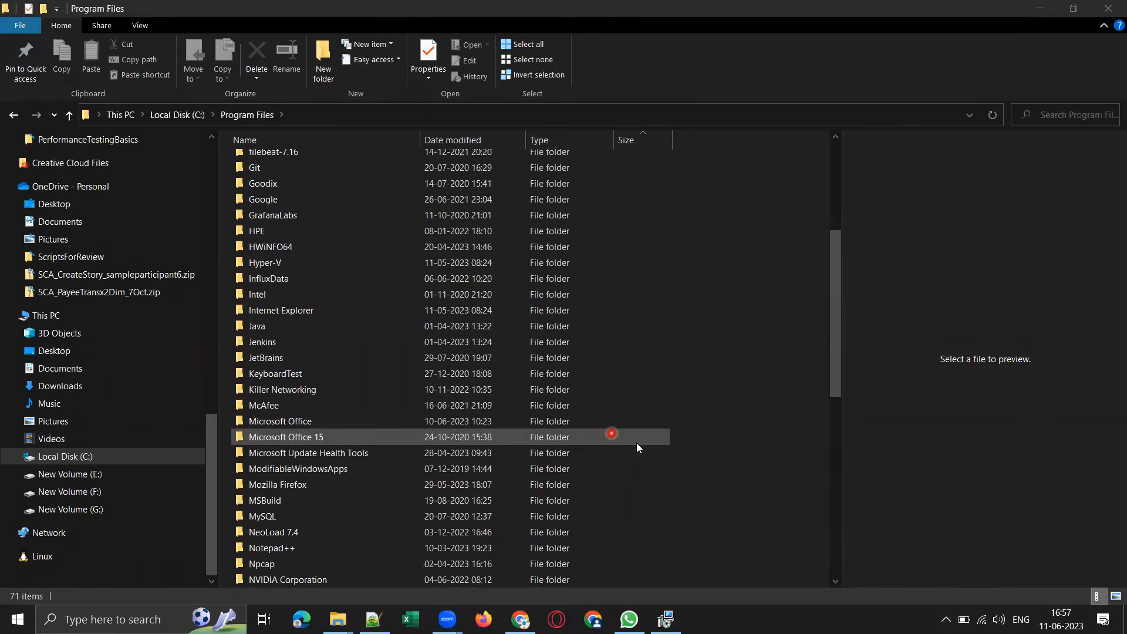
scroll(638, 447, "down", 2)
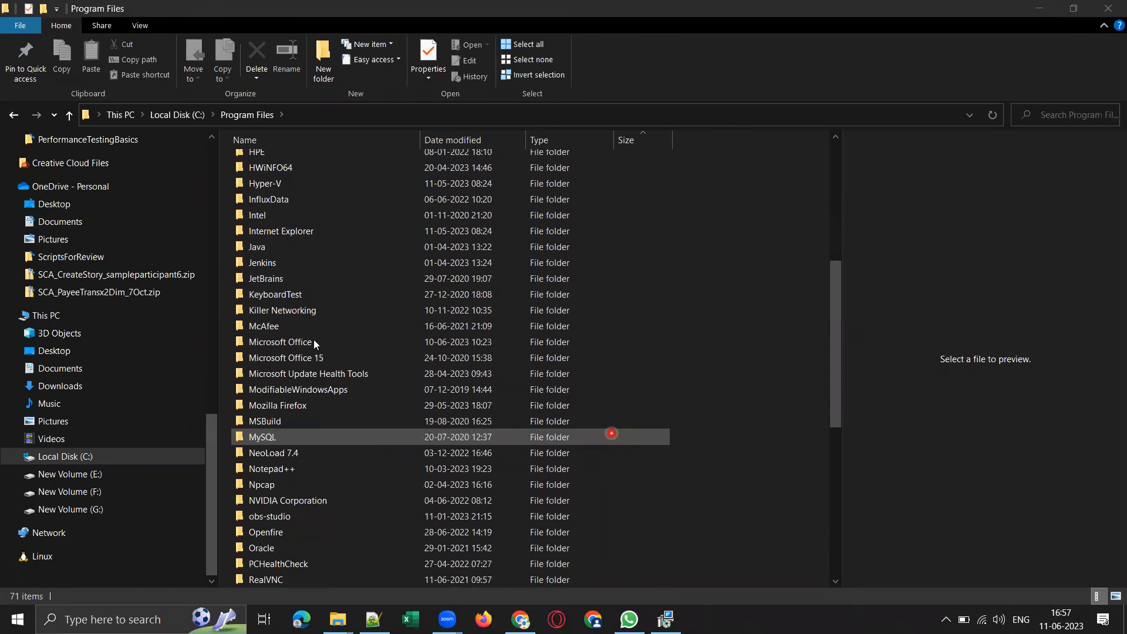
Put File Explorer away and switch to the MongoDB Performance Testing presentation in Chrome.
left_click(1040, 9)
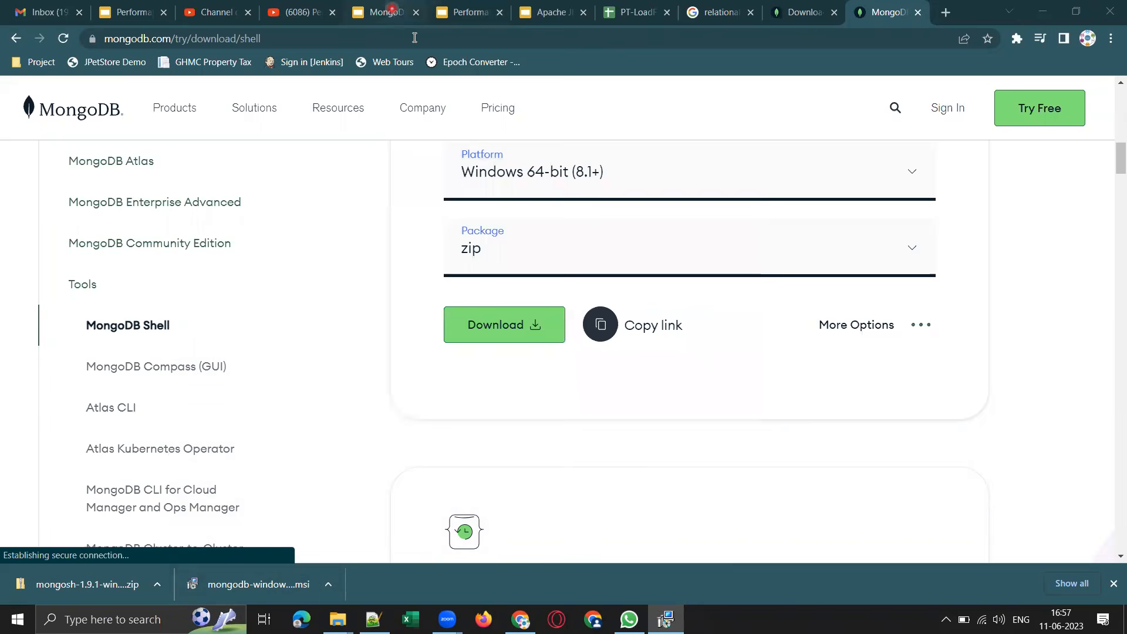
left_click(387, 12)
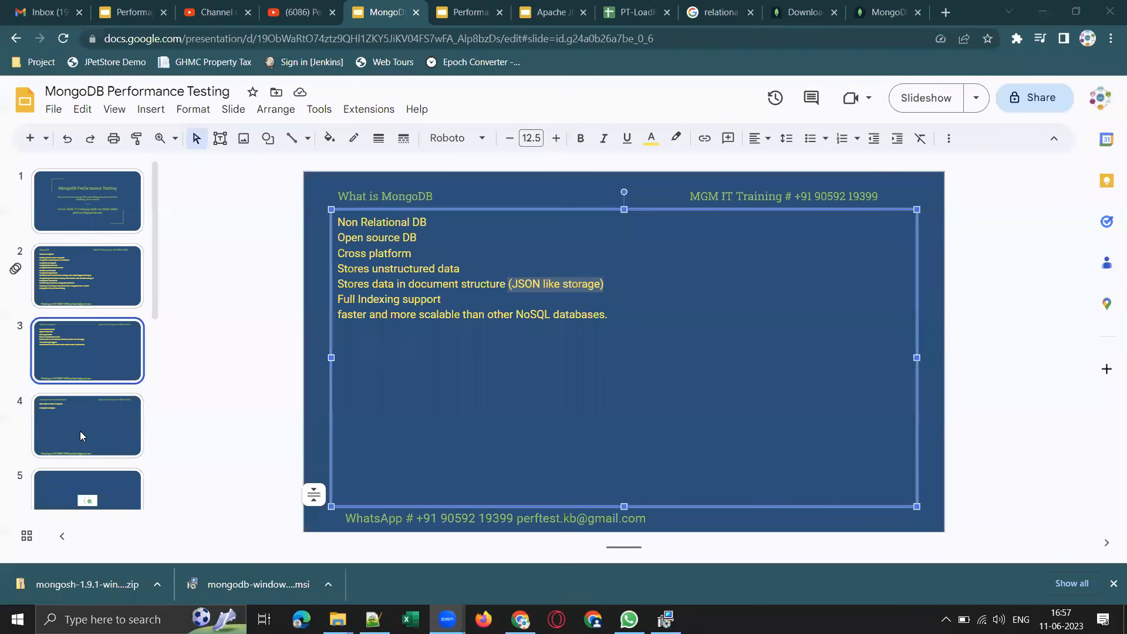
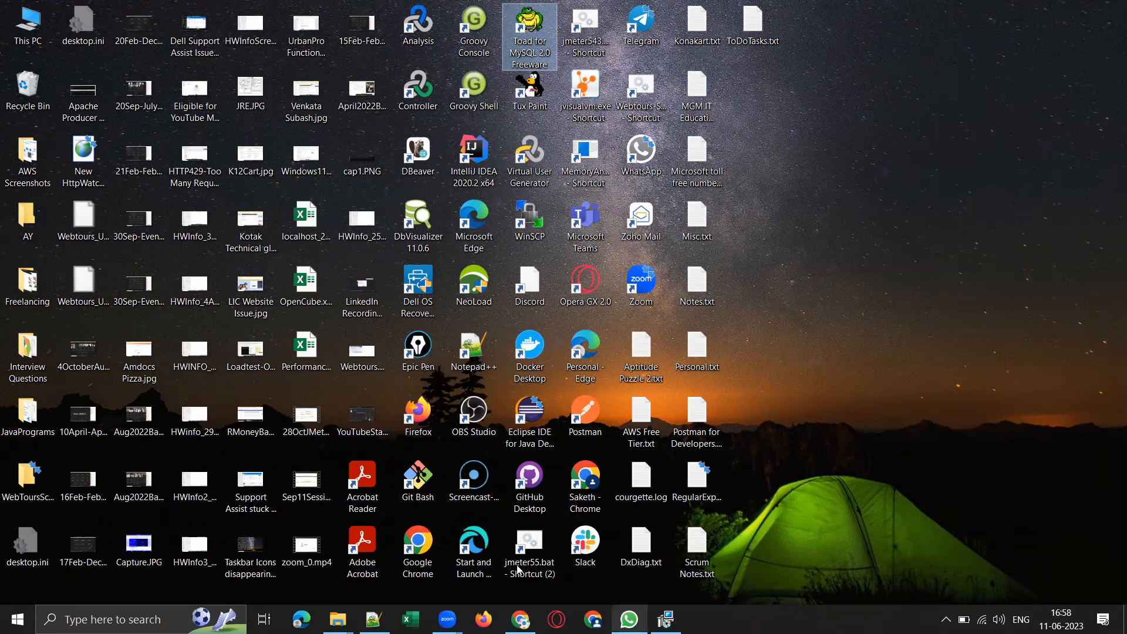
Check the MongoDB installer's progress and bring up the YouTube channel page in Chrome.
left_click(666, 620)
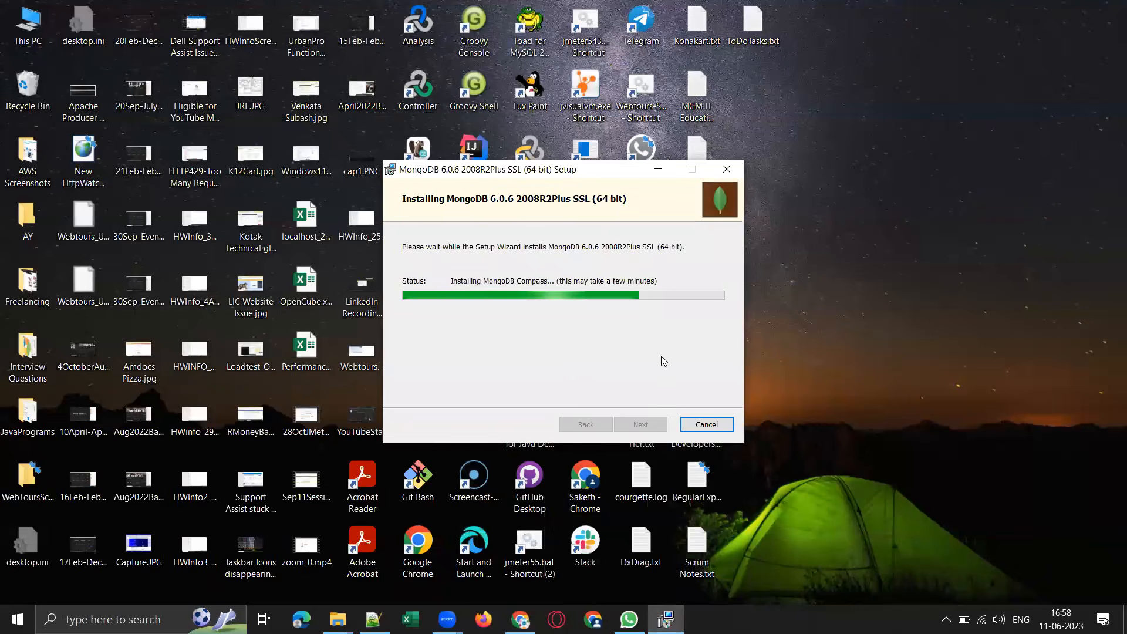
left_click(520, 619)
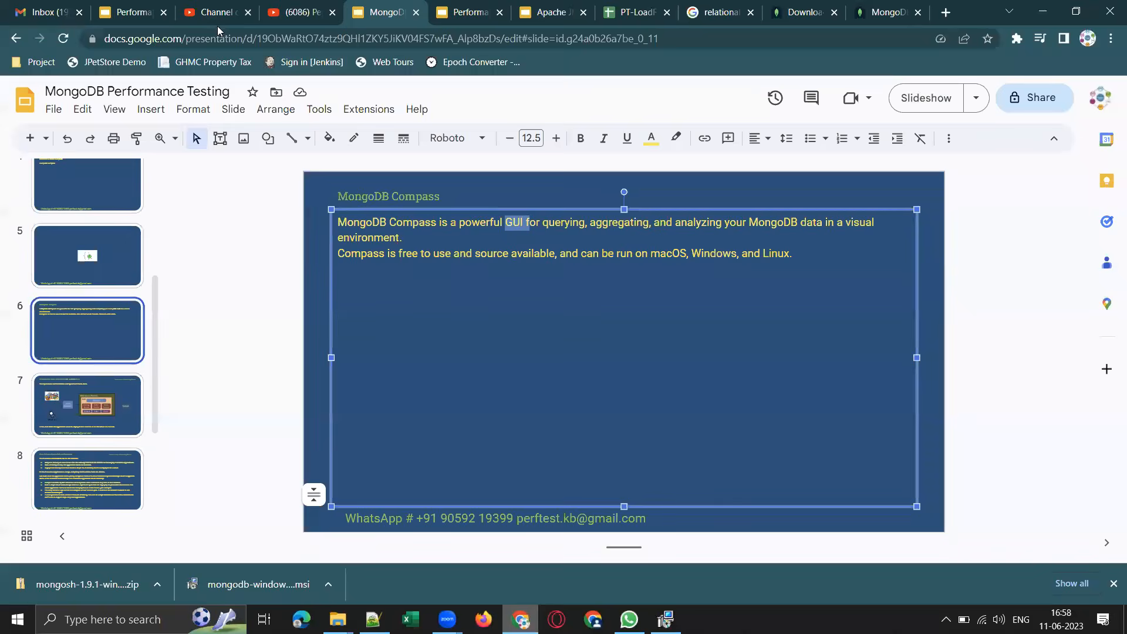
left_click(216, 14)
left_click(300, 12)
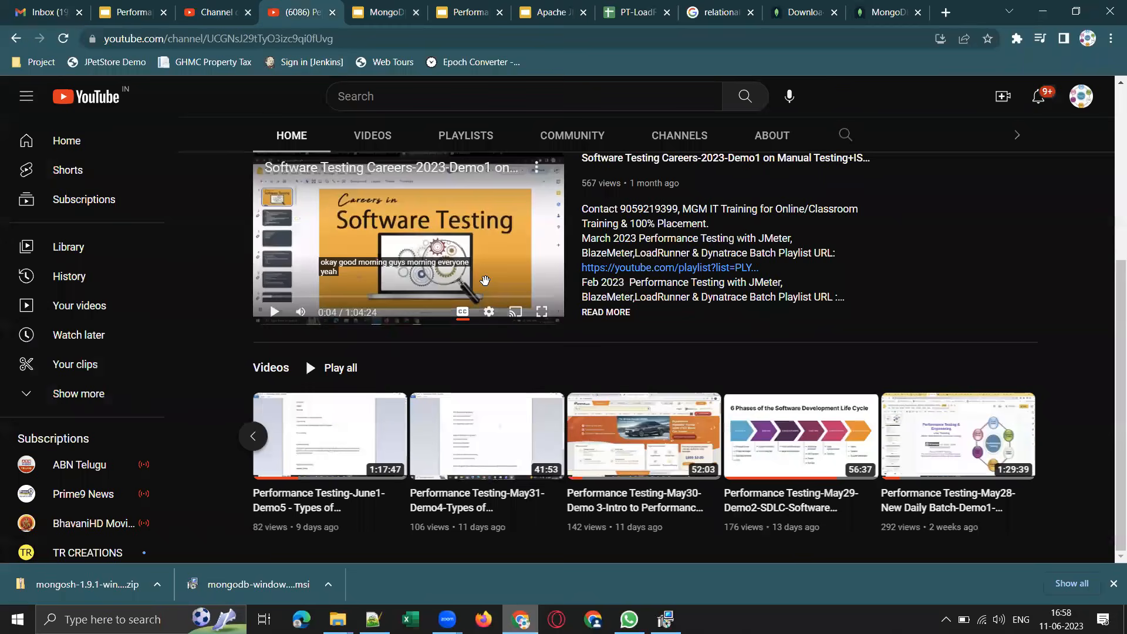
left_click(666, 619)
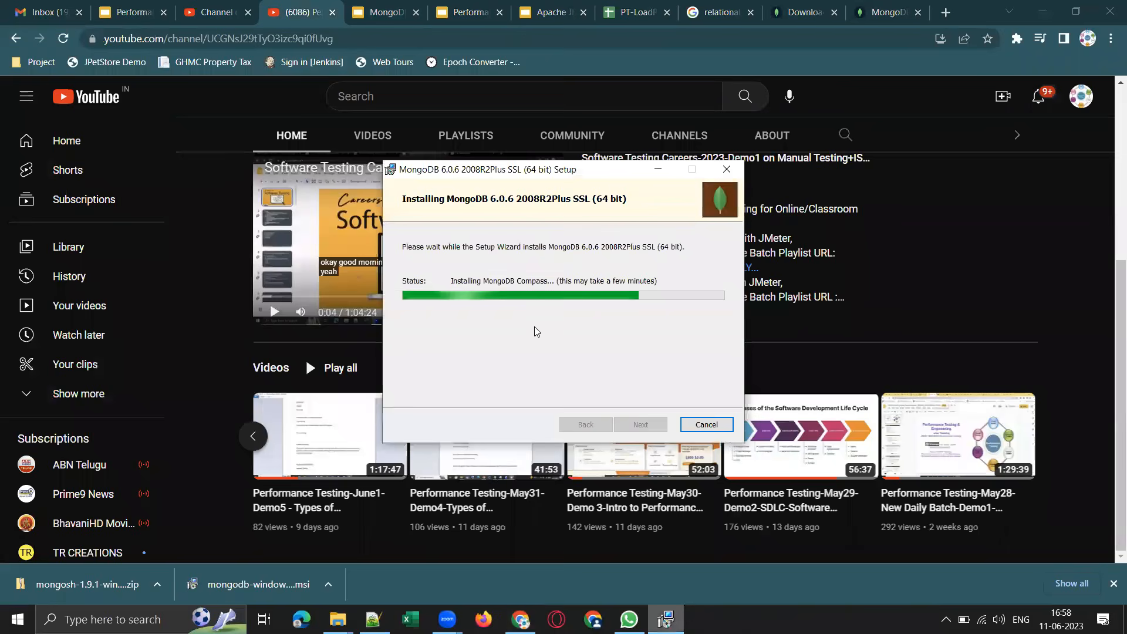
left_click(659, 168)
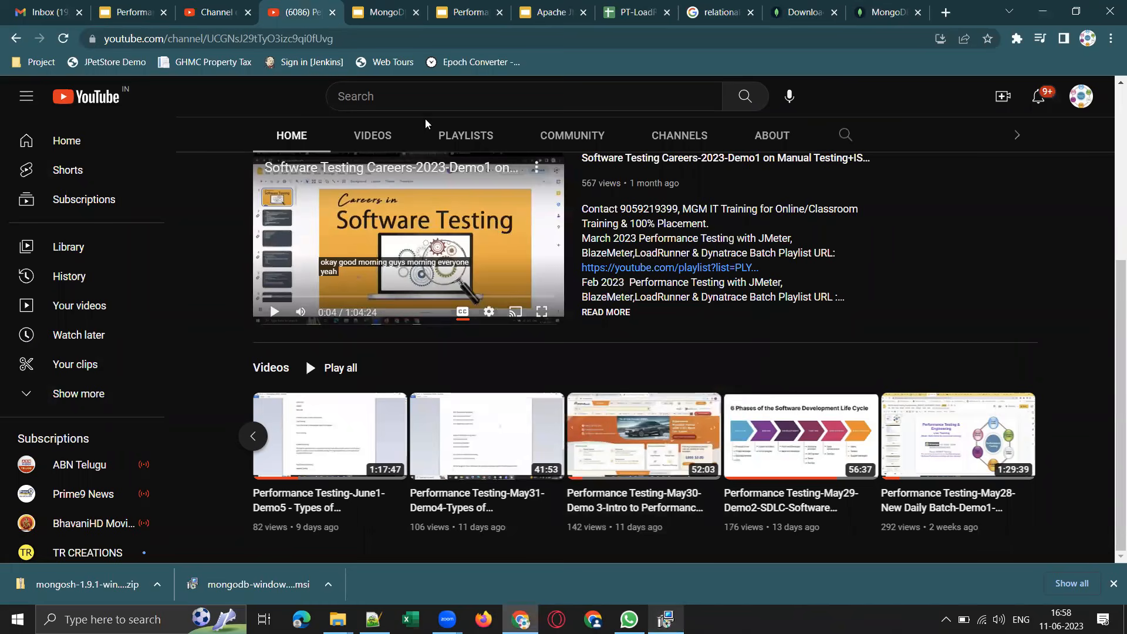
Browse the created playlists on the Performance Testing Live Training YouTube channel.
left_click(466, 134)
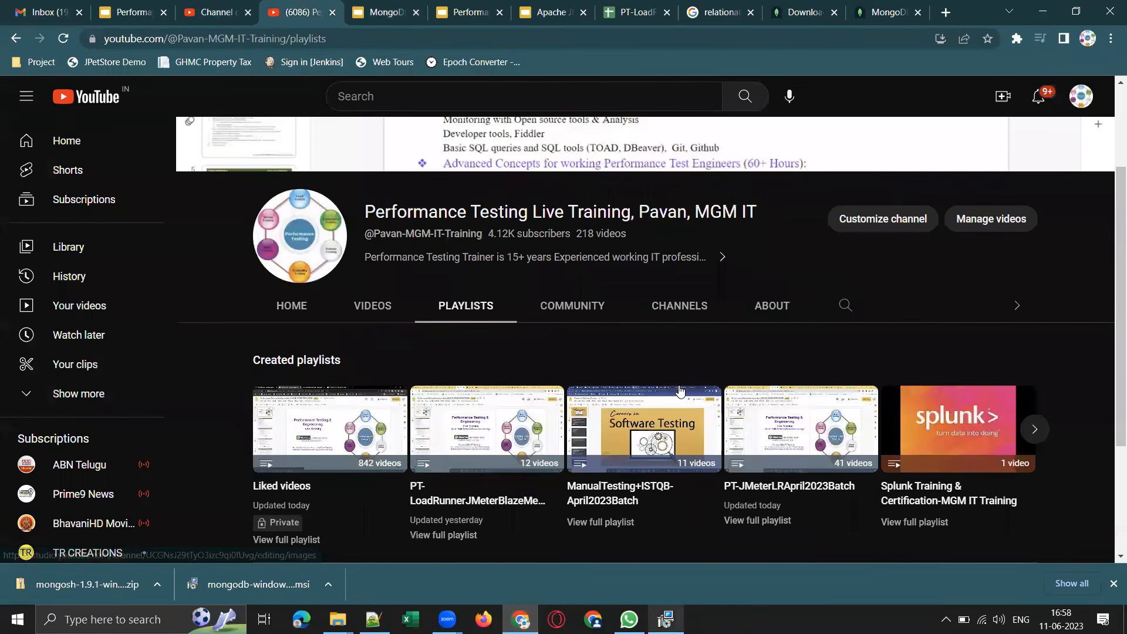
scroll(680, 390, "down", 3)
scroll(678, 384, "up", 5)
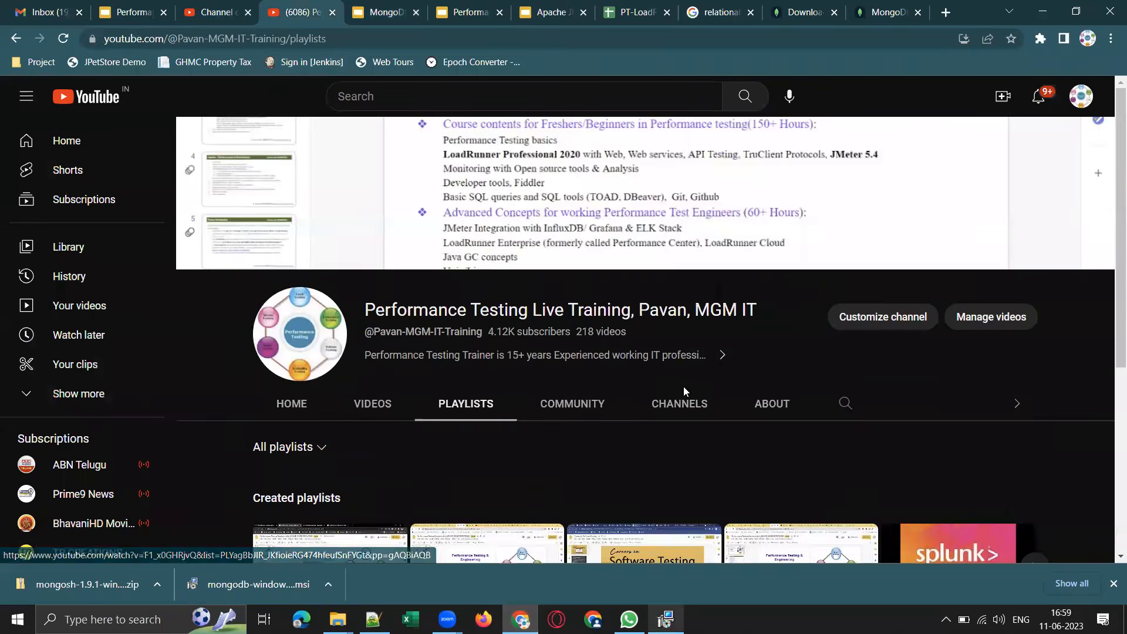
scroll(684, 392, "down", 4)
View the channel's playlists in the YouTube Studio channel content.
left_click(215, 12)
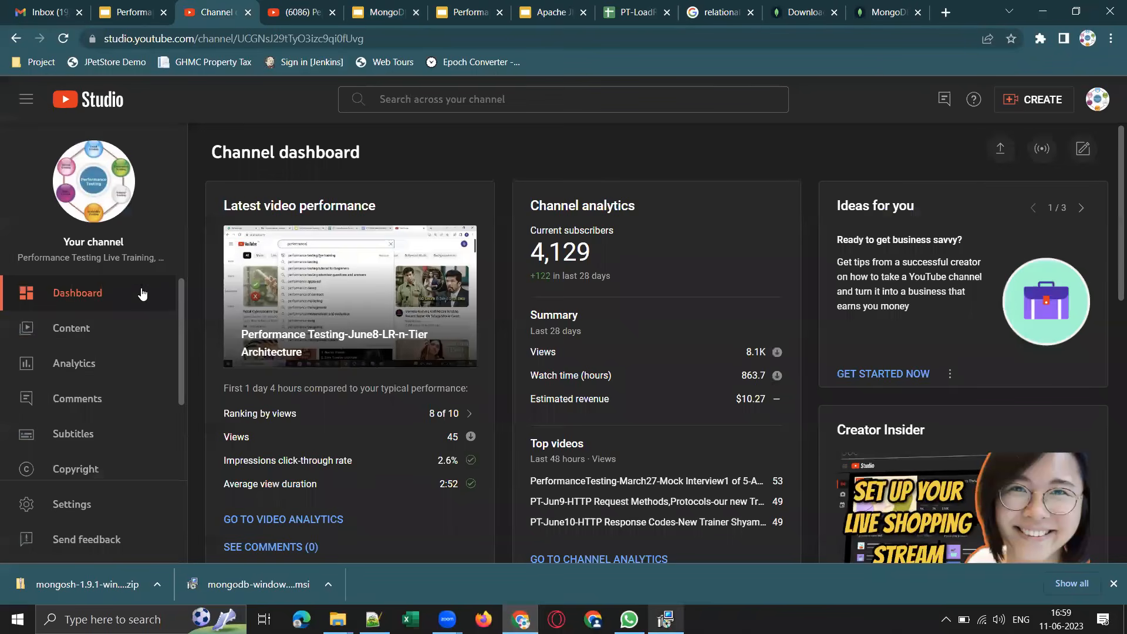
left_click(58, 330)
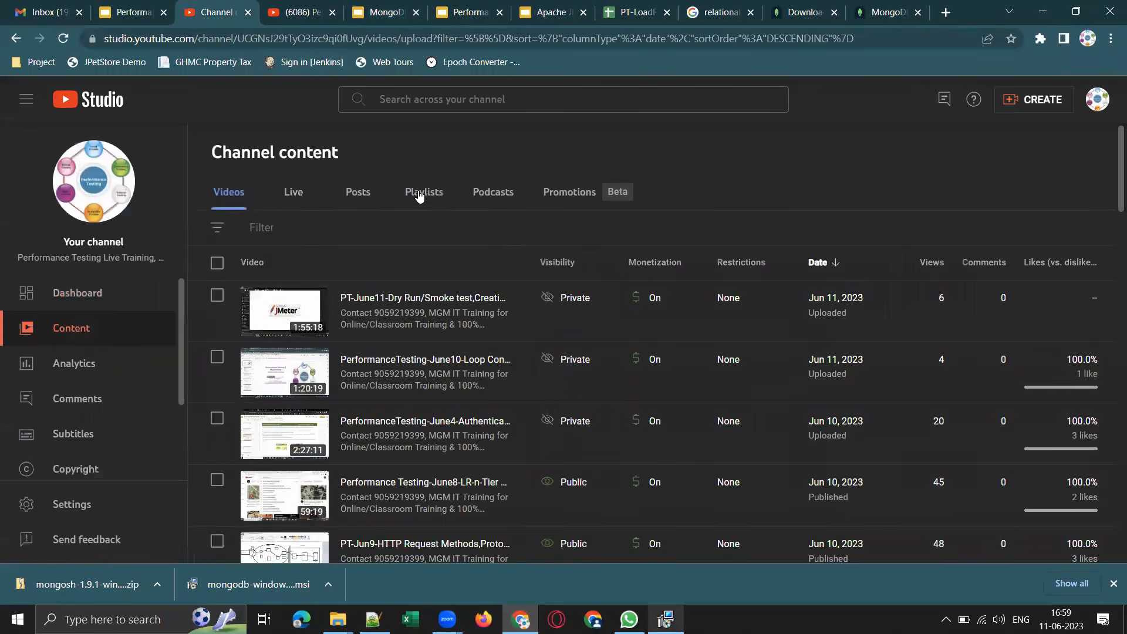
left_click(418, 192)
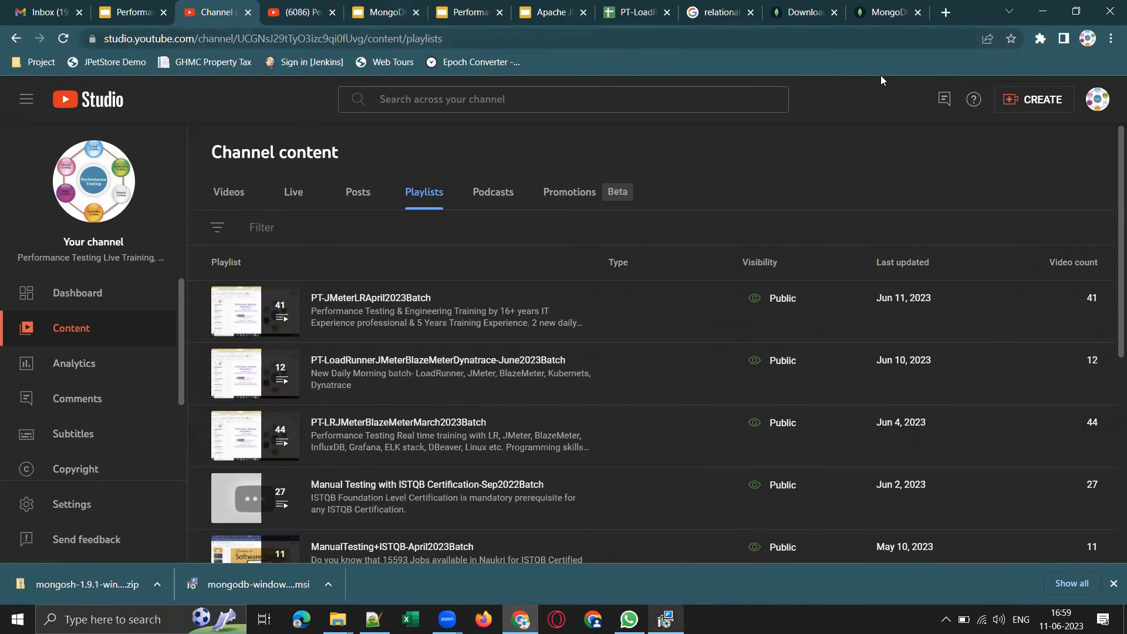
Open web.whatsapp.com in a new browser tab and dismiss the downloads bar.
left_click(947, 13)
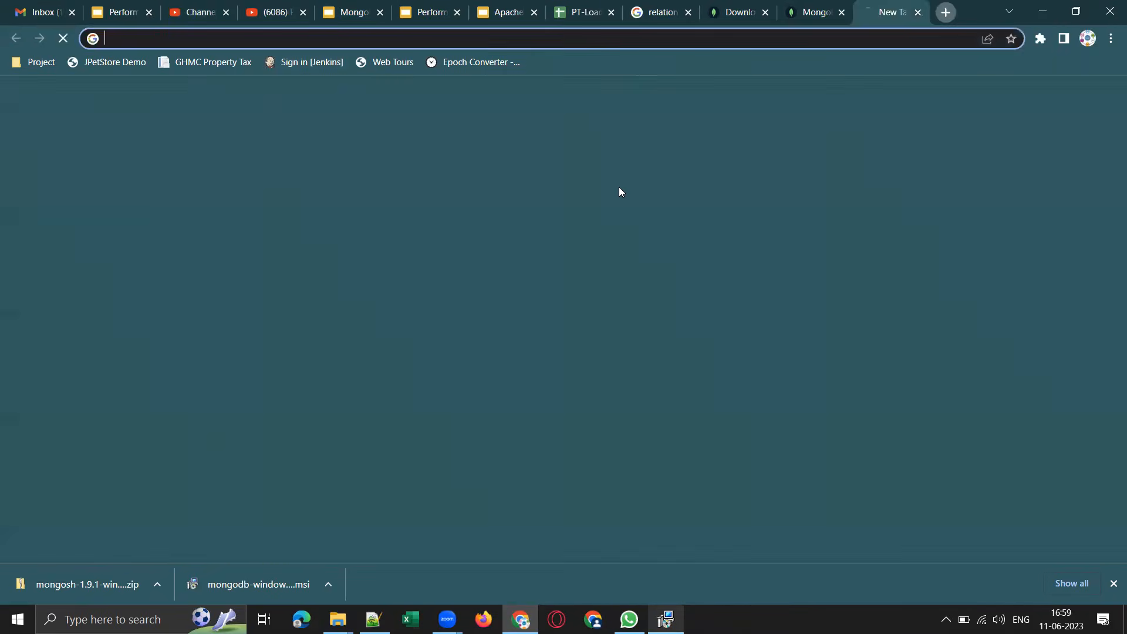
type("web")
key("Right")
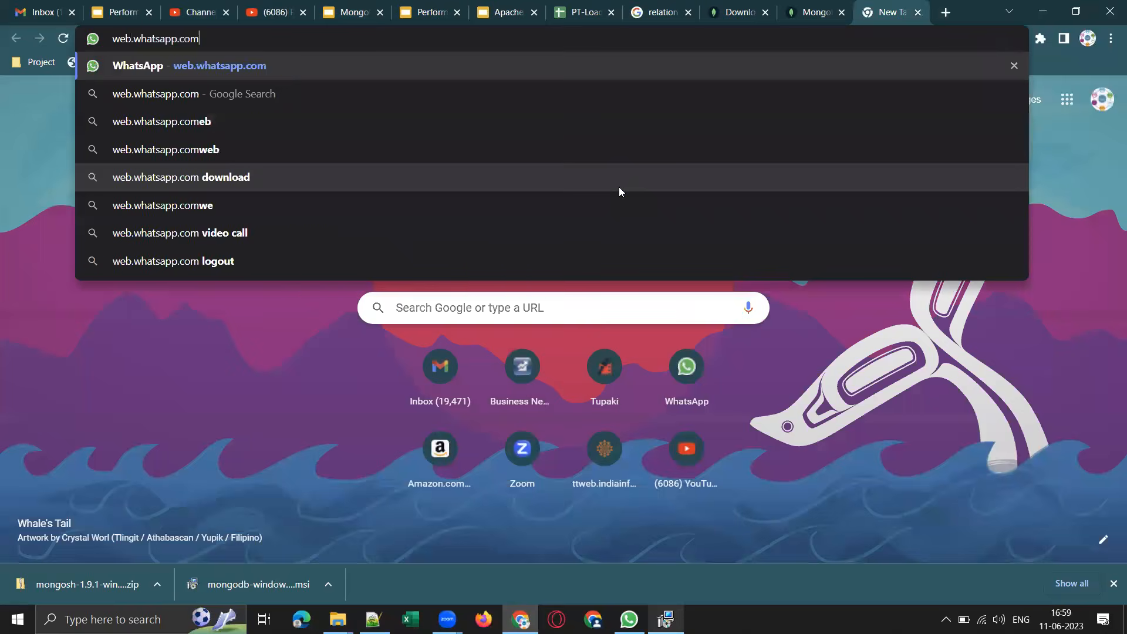
key("Return")
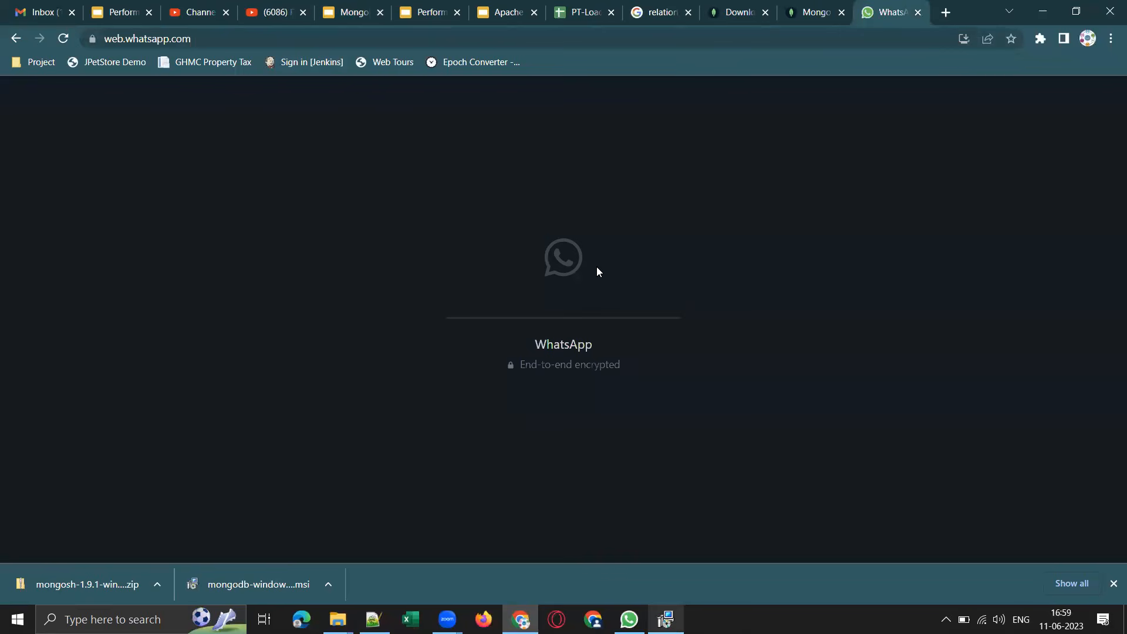
left_click(1113, 584)
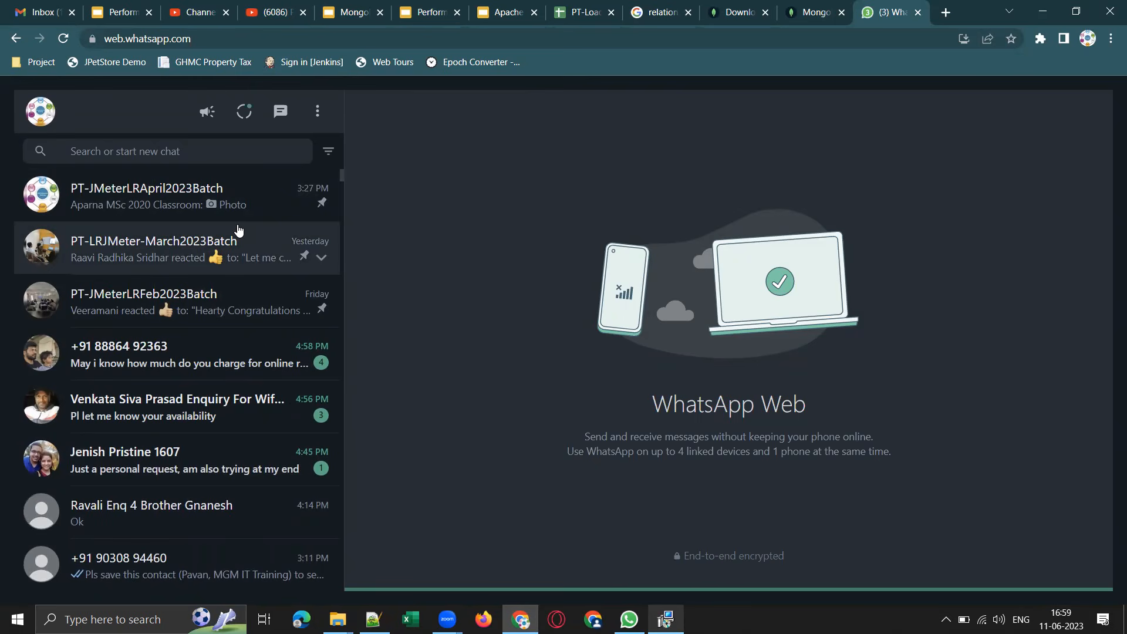
Open the PT-LoadRunnerJMeter-June2023Batch group chat, examine the enlarged LinkedIn poll image about QA and Dev earnings, and close it.
scroll(238, 229, "down", 5)
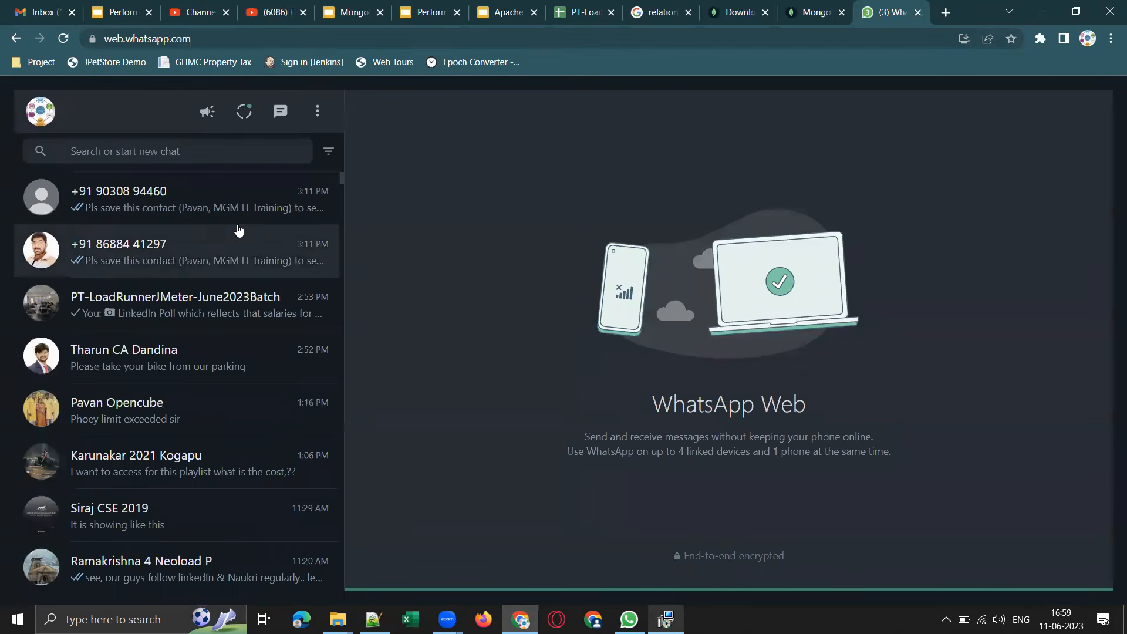
left_click(262, 322)
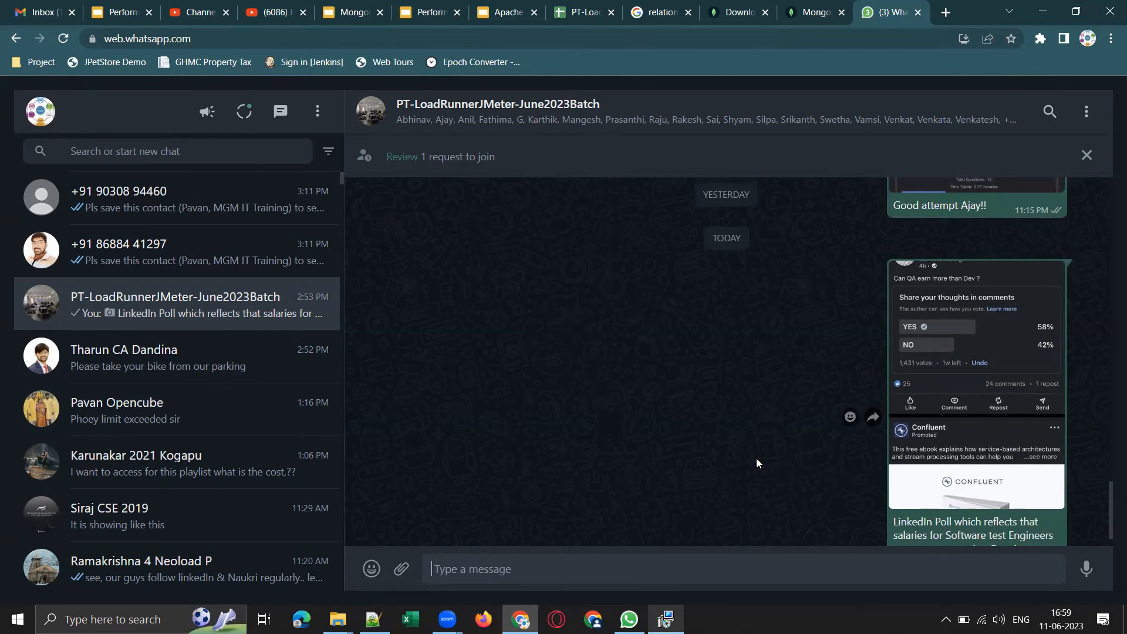
left_click(969, 342)
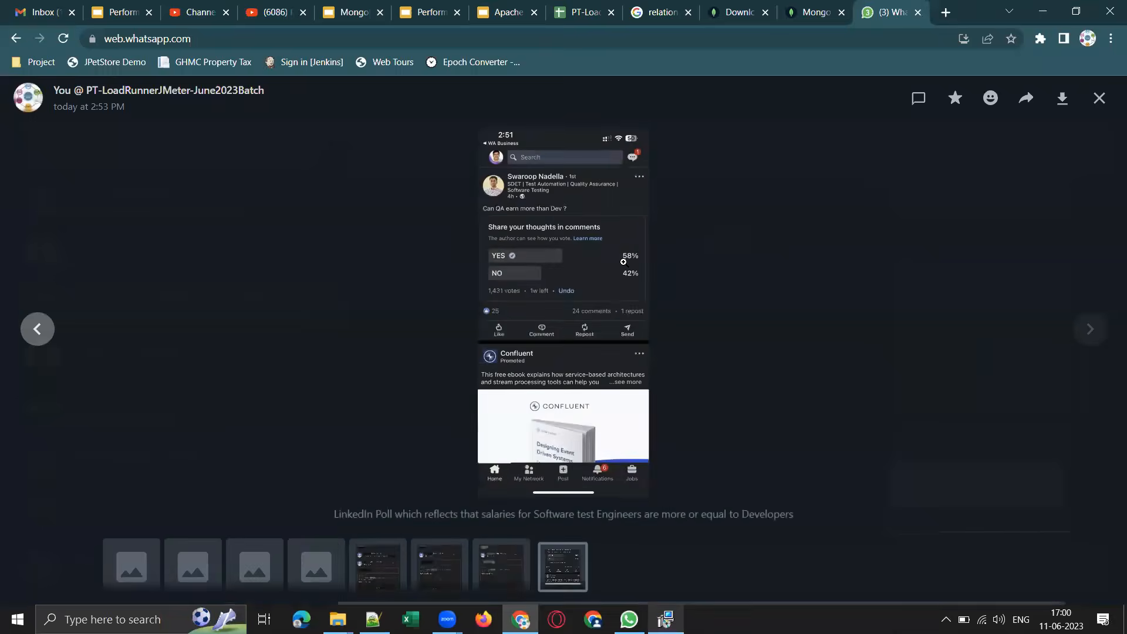
left_click(516, 219)
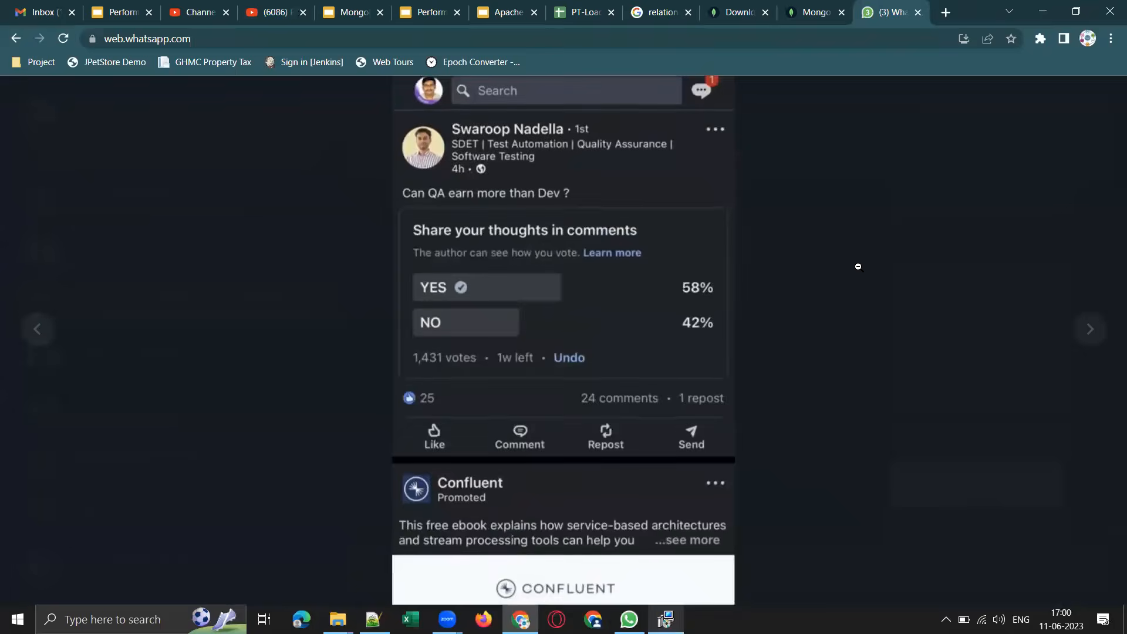
left_click(748, 282)
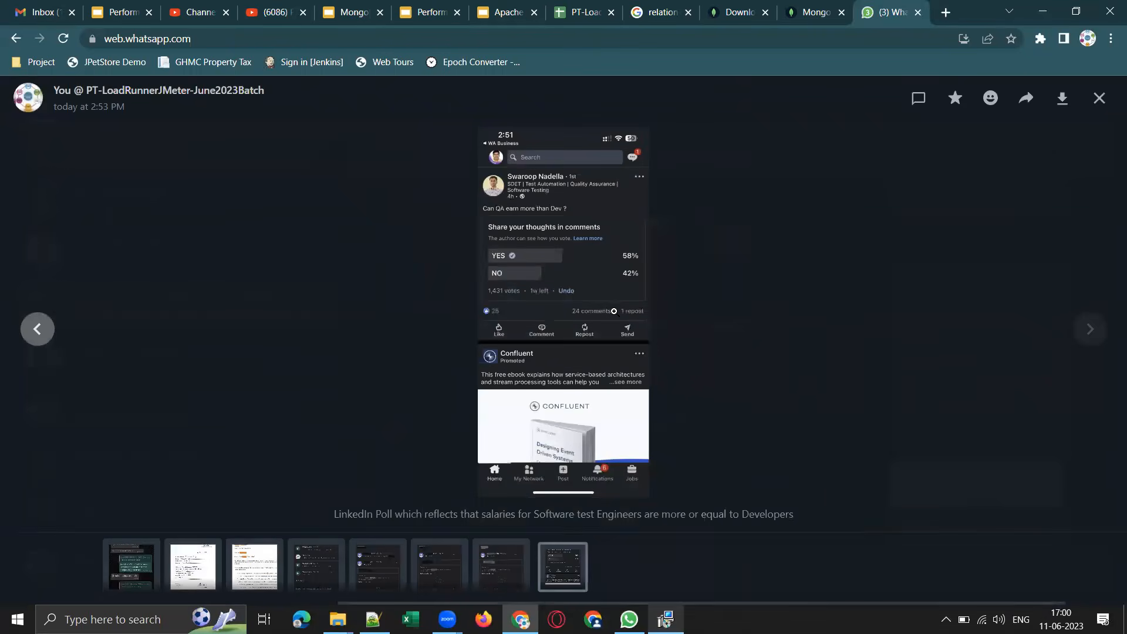
left_click(606, 257)
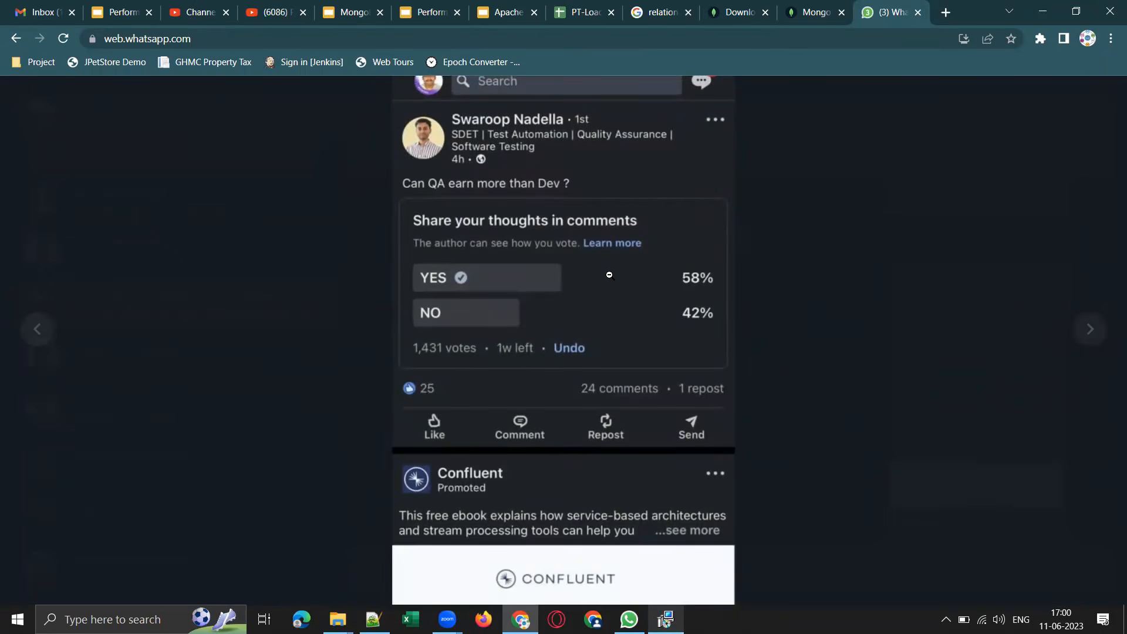
left_click(766, 309)
left_click(1098, 98)
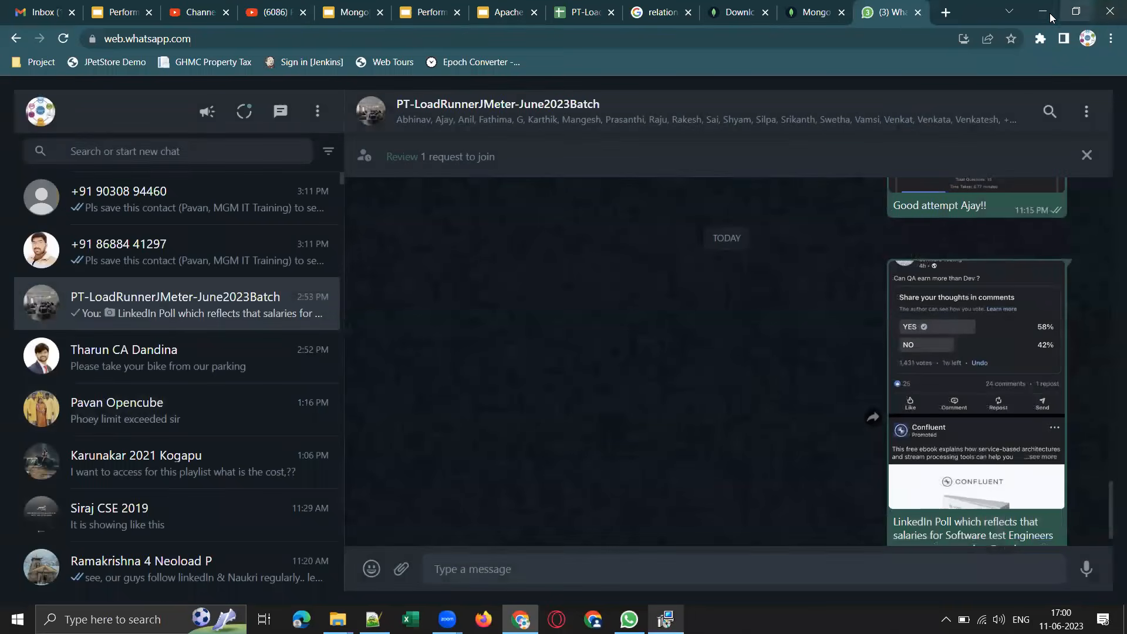
Put Chrome away and check the MongoDB Compass installation progress from the desktop.
left_click(1050, 13)
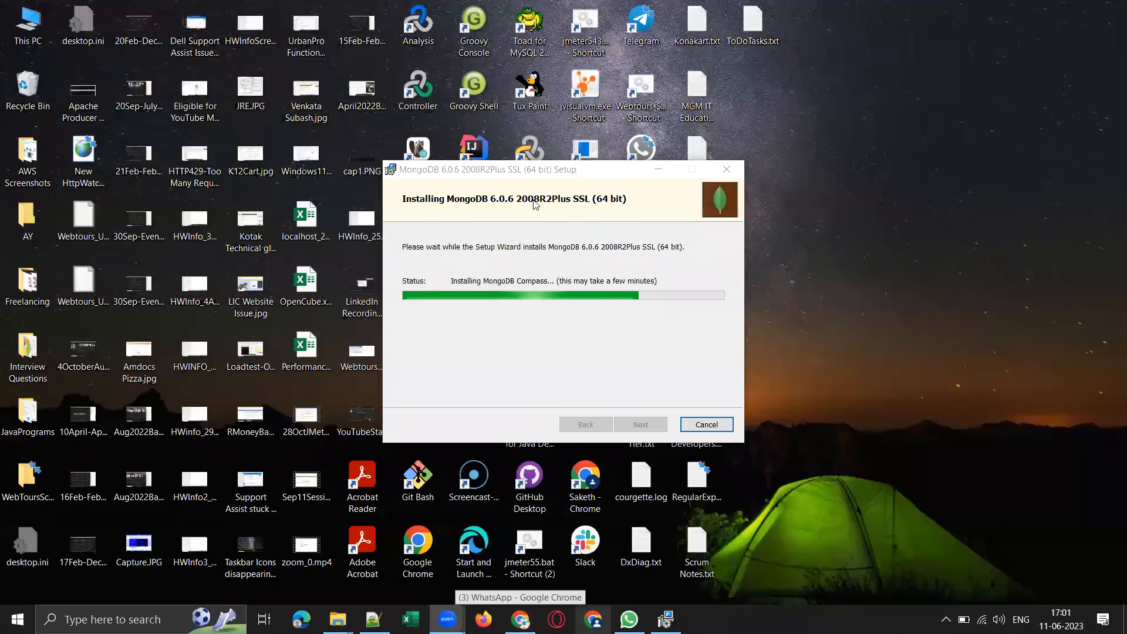
left_click(503, 289)
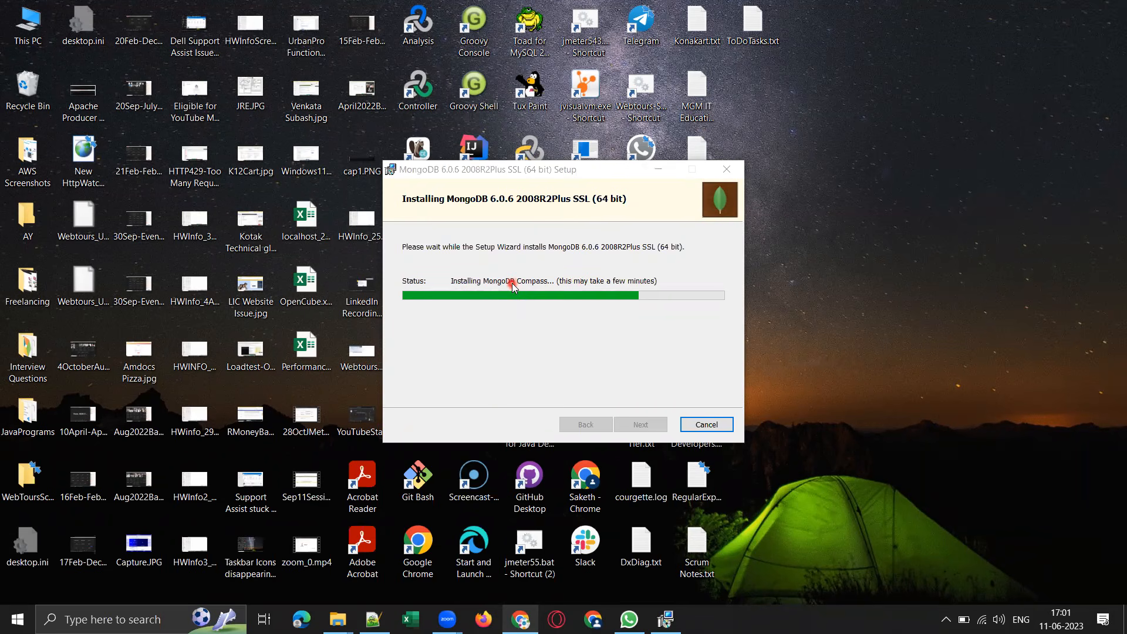
left_click(658, 170)
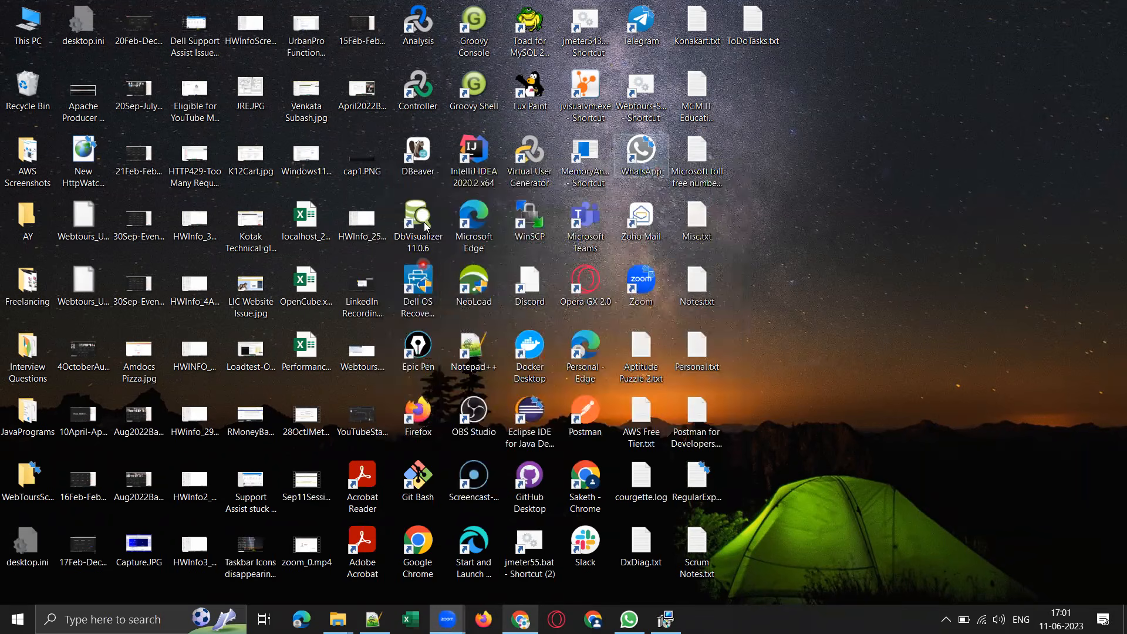
left_click(420, 179)
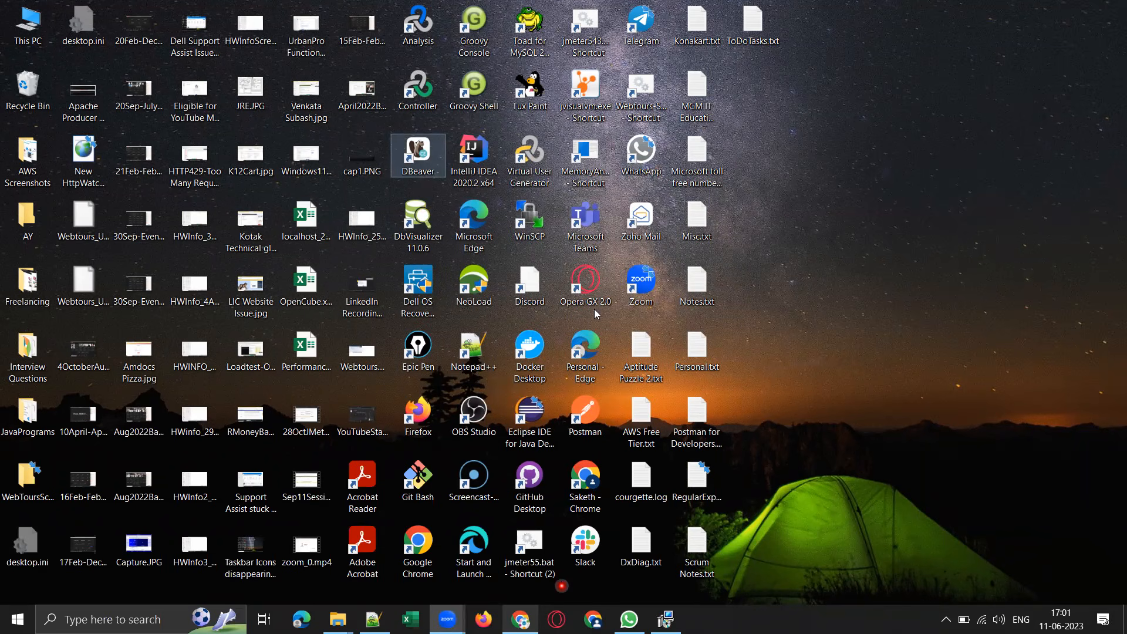
left_click(666, 620)
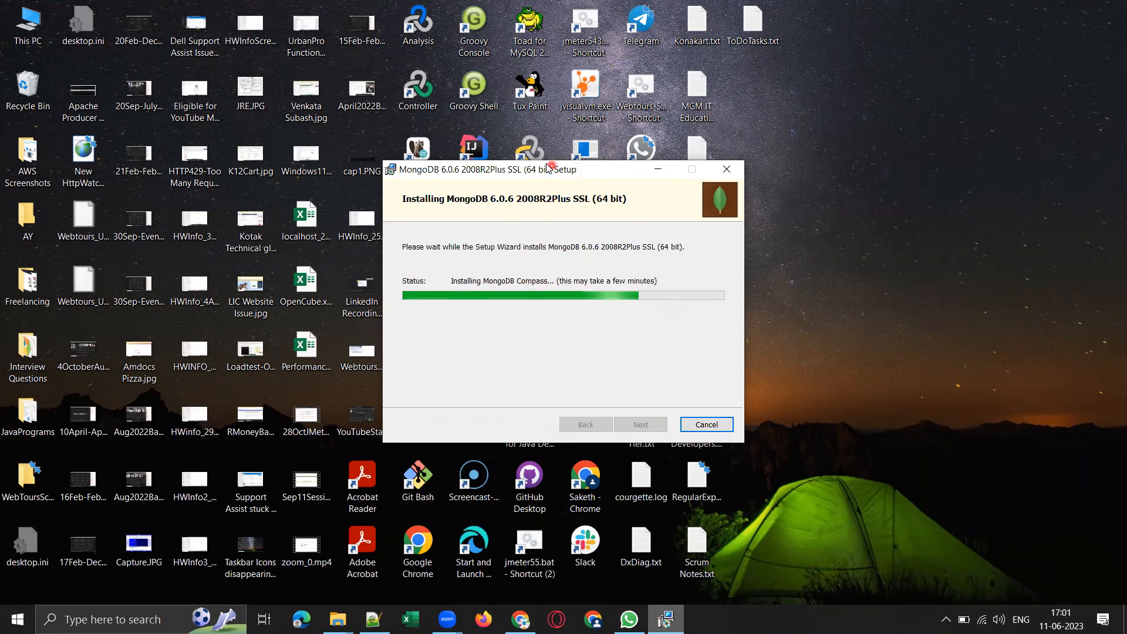
Move the installer window clear of the desktop's database tool shortcuts and launch DBeaver.
left_click_drag(630, 173, 576, 320)
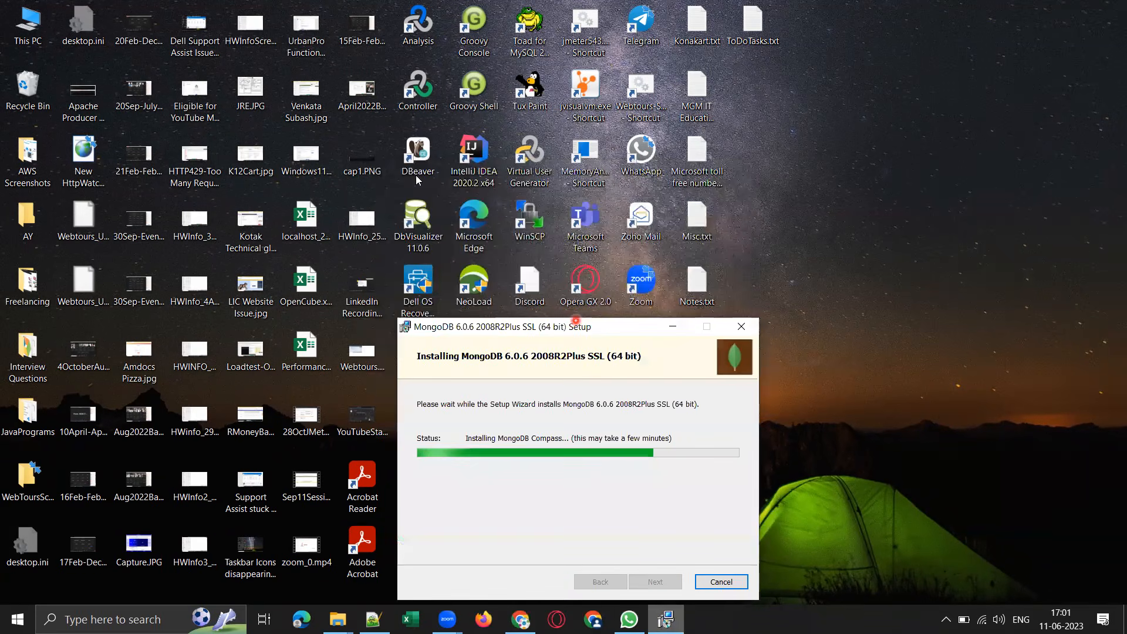
left_click(428, 157)
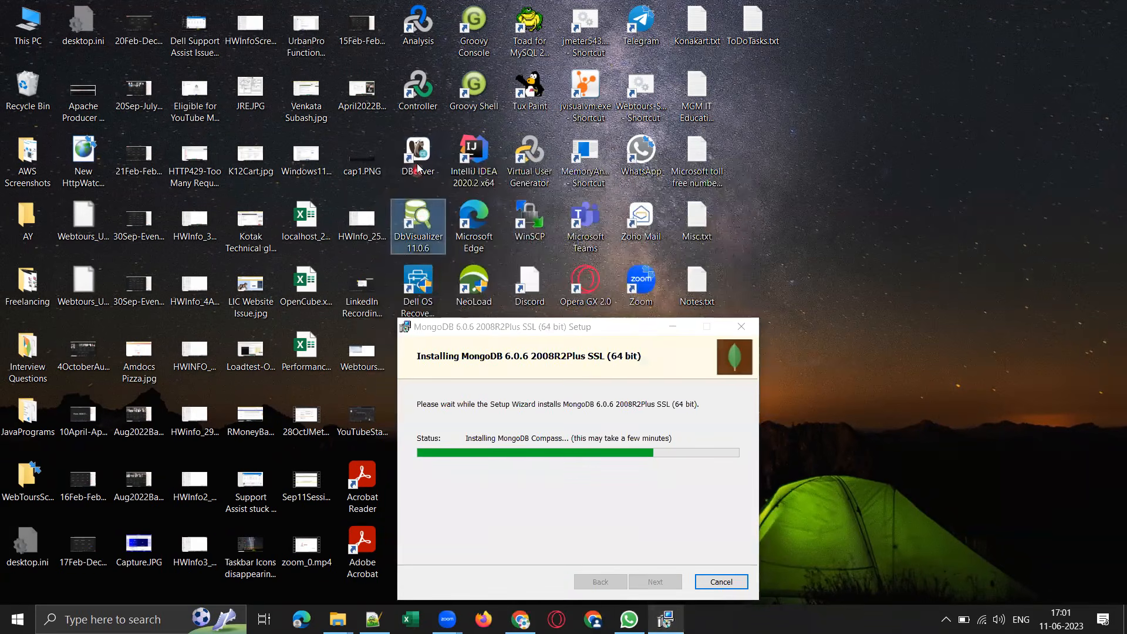
left_click(430, 218)
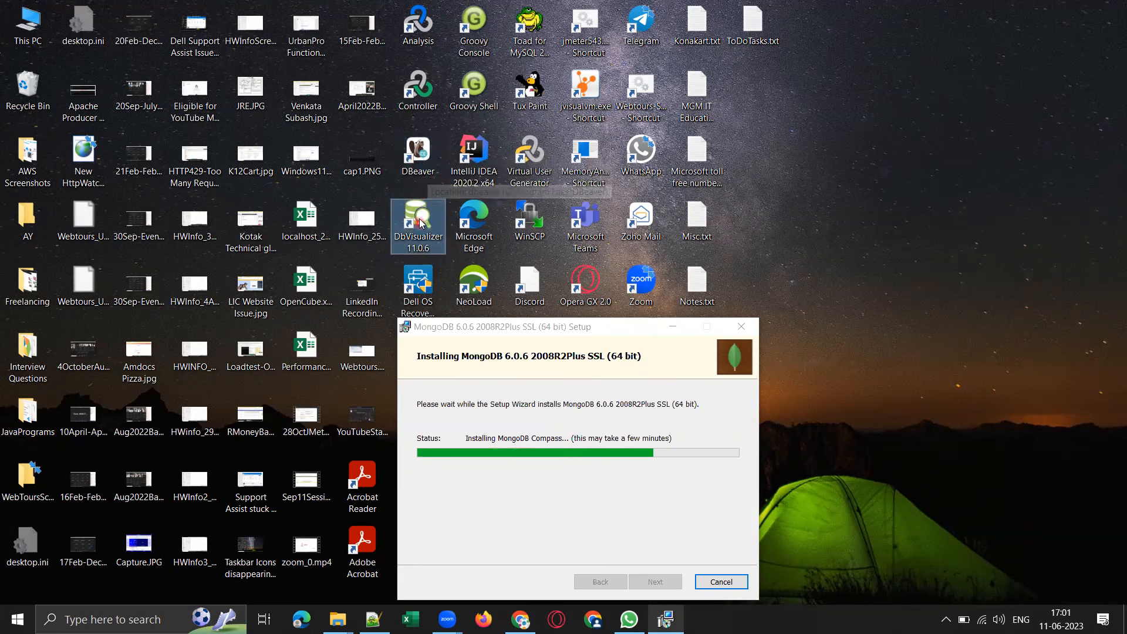
left_click(422, 170)
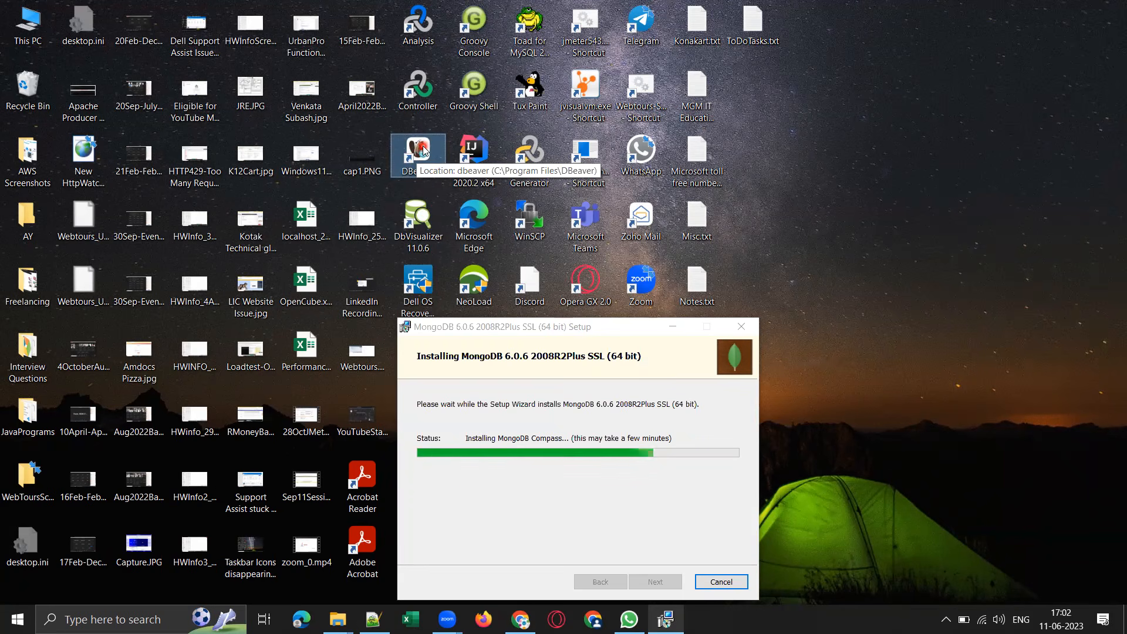
double_click(426, 167)
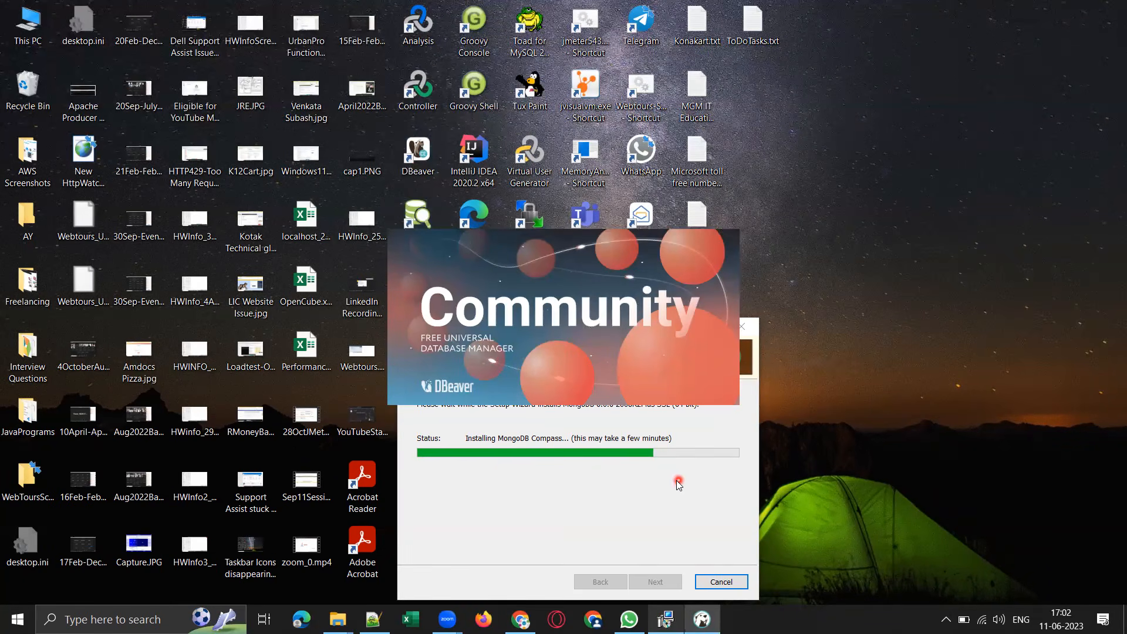
left_click(564, 476)
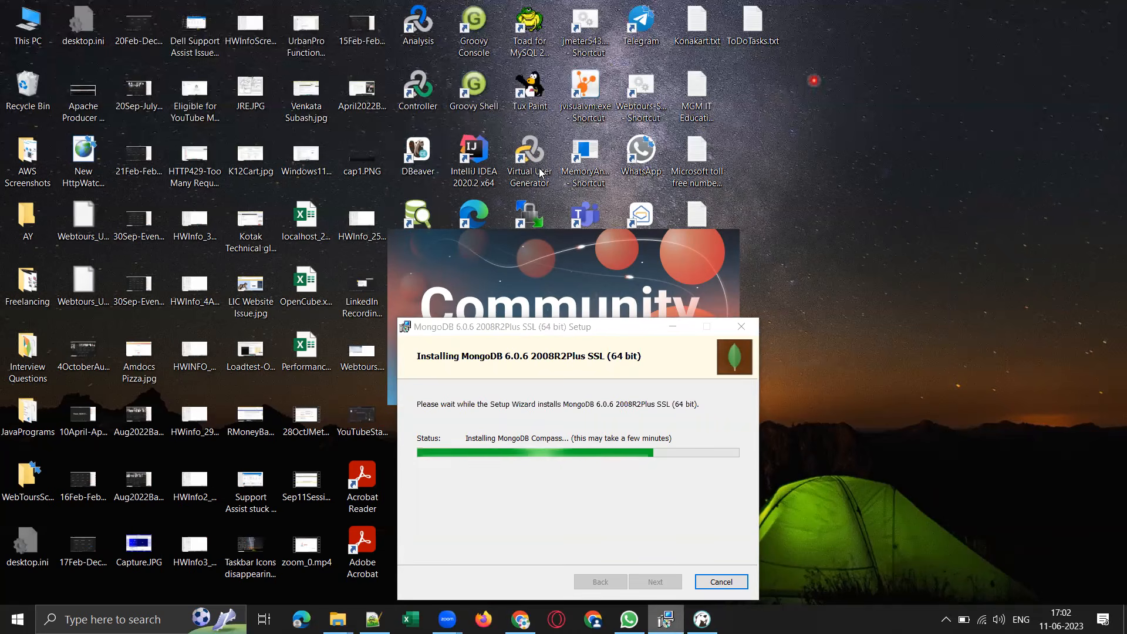
Switch to the Performance Testing Fundamentals presentation in Chrome and follow its Basic SQL Queries link to the SQL Basics slide.
left_click(520, 620)
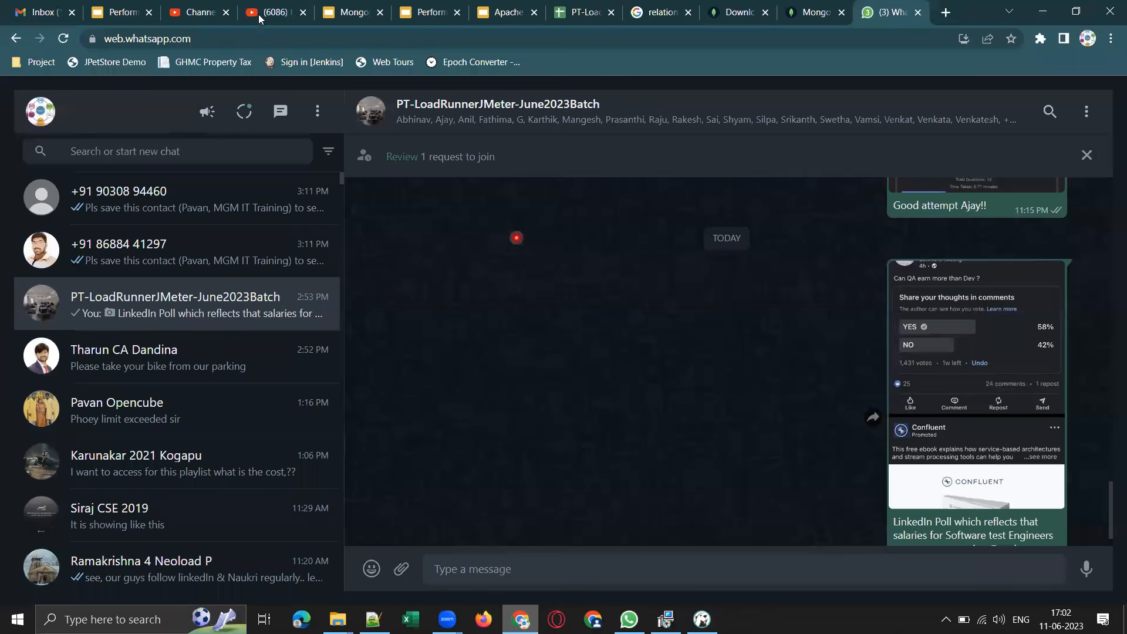
left_click(125, 11)
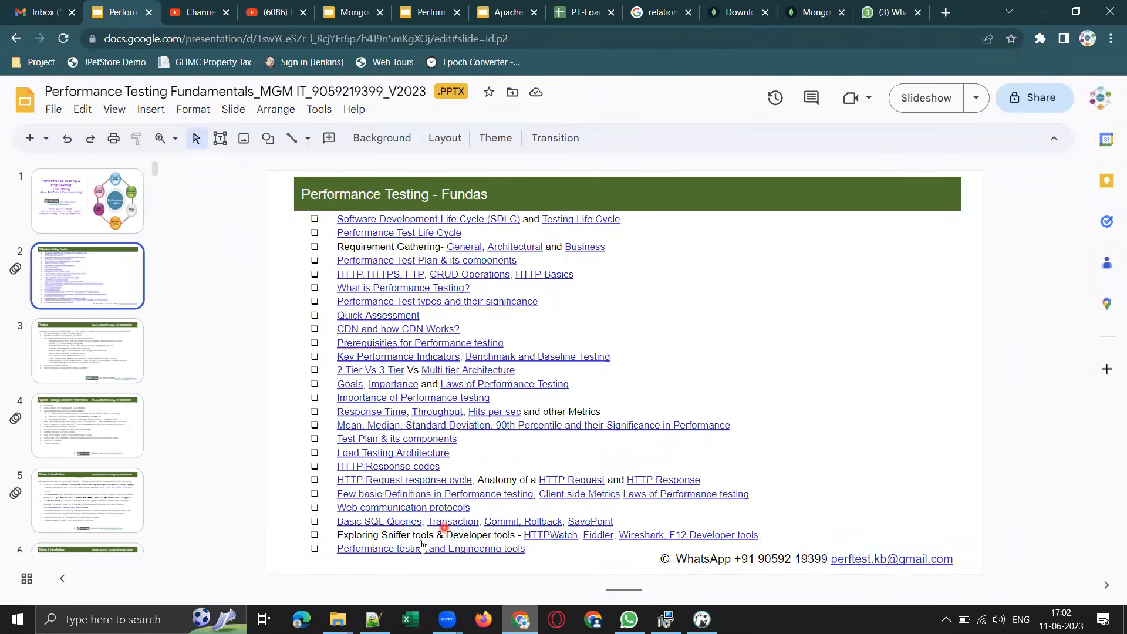
left_click(375, 522)
left_click(420, 539)
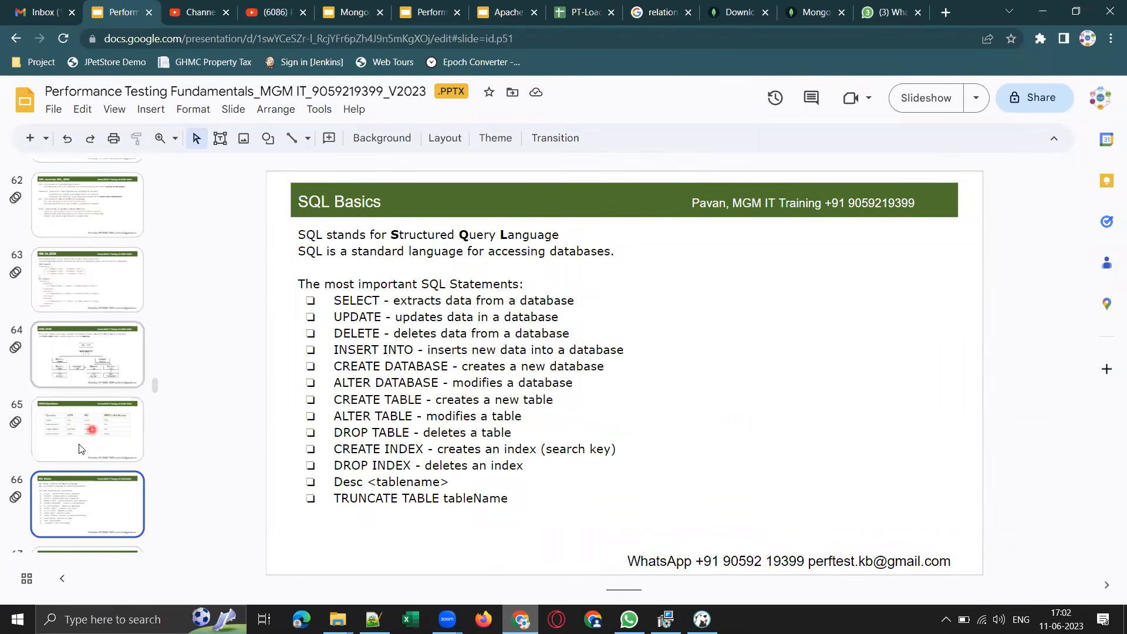
Display the CRUD Operations slide, and highlight the full channel title on the trainer's YouTube channel page.
left_click(81, 428)
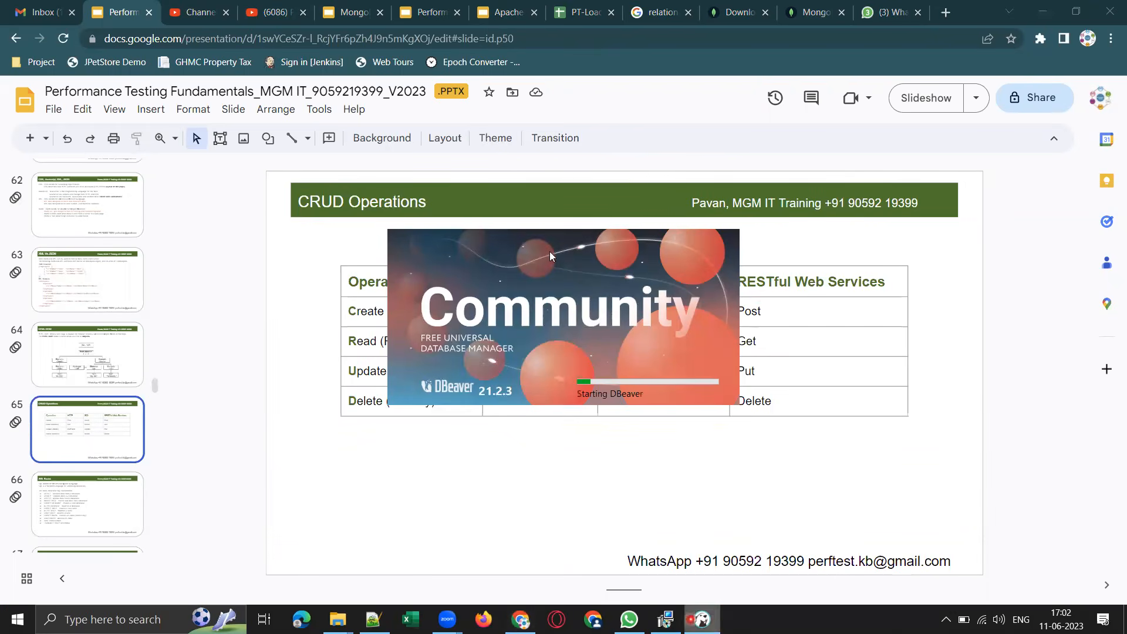
left_click(286, 17)
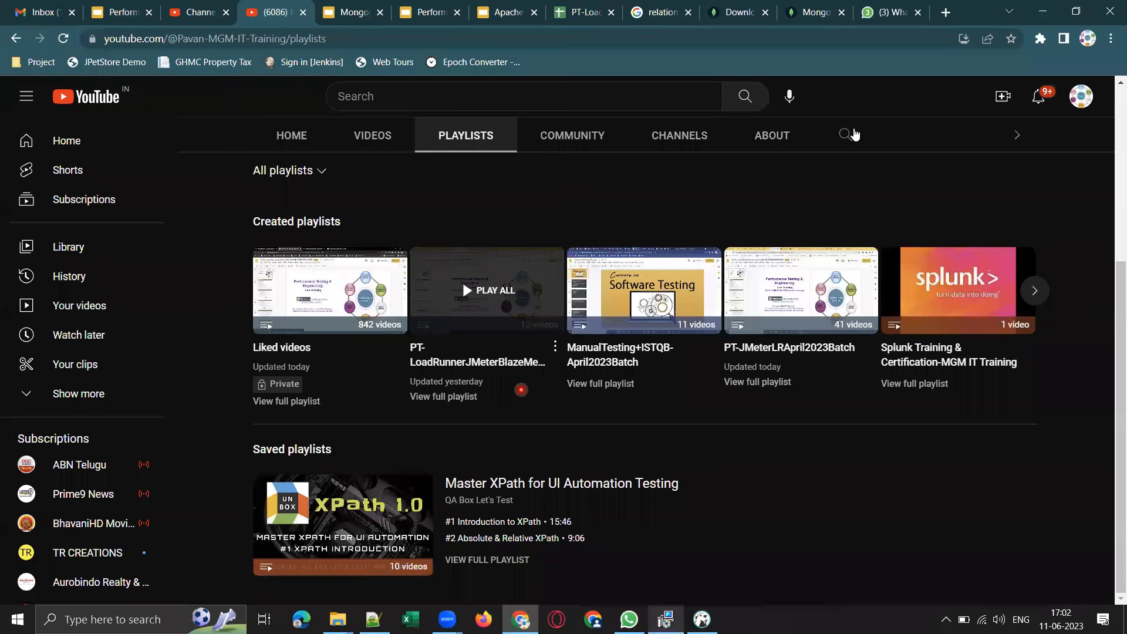
scroll(768, 144, "up", 5)
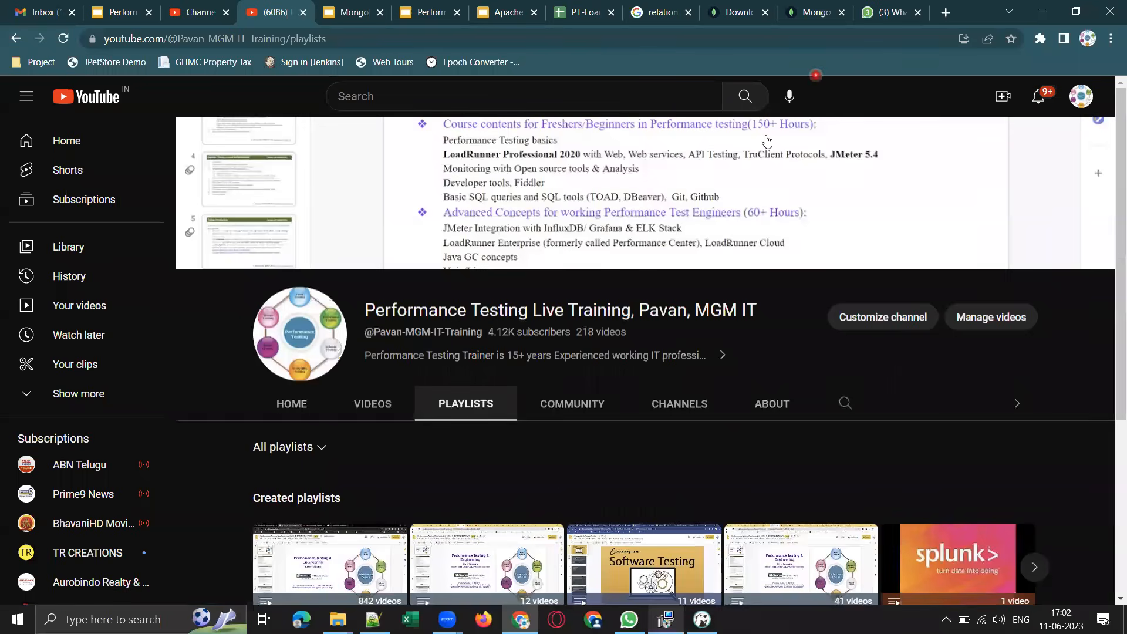
left_click_drag(416, 313, 756, 314)
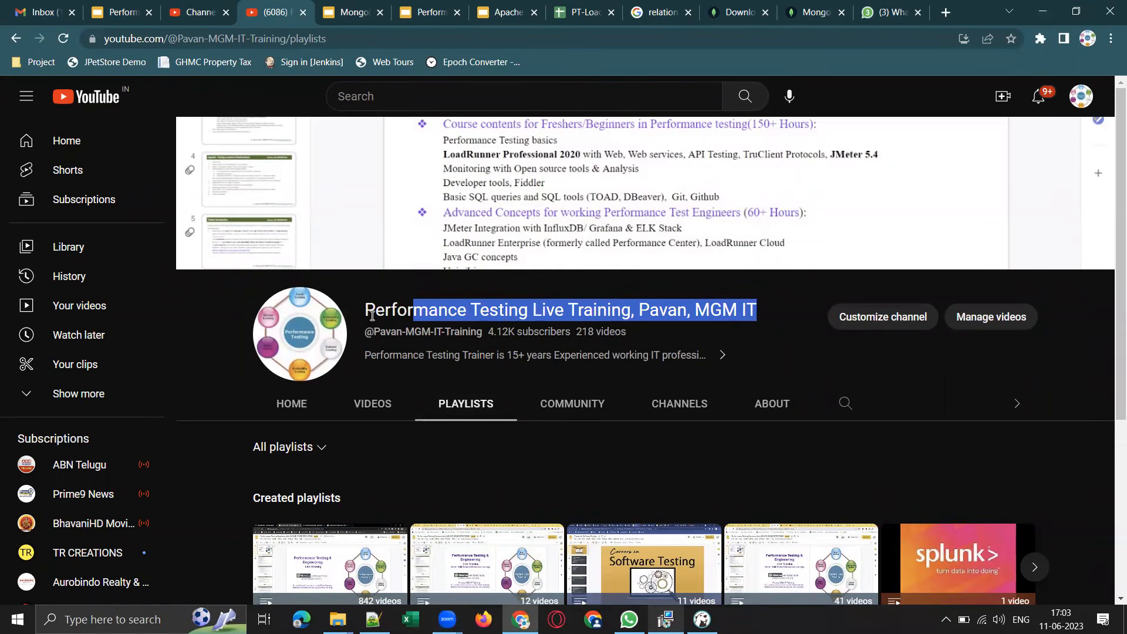
left_click_drag(366, 311, 758, 310)
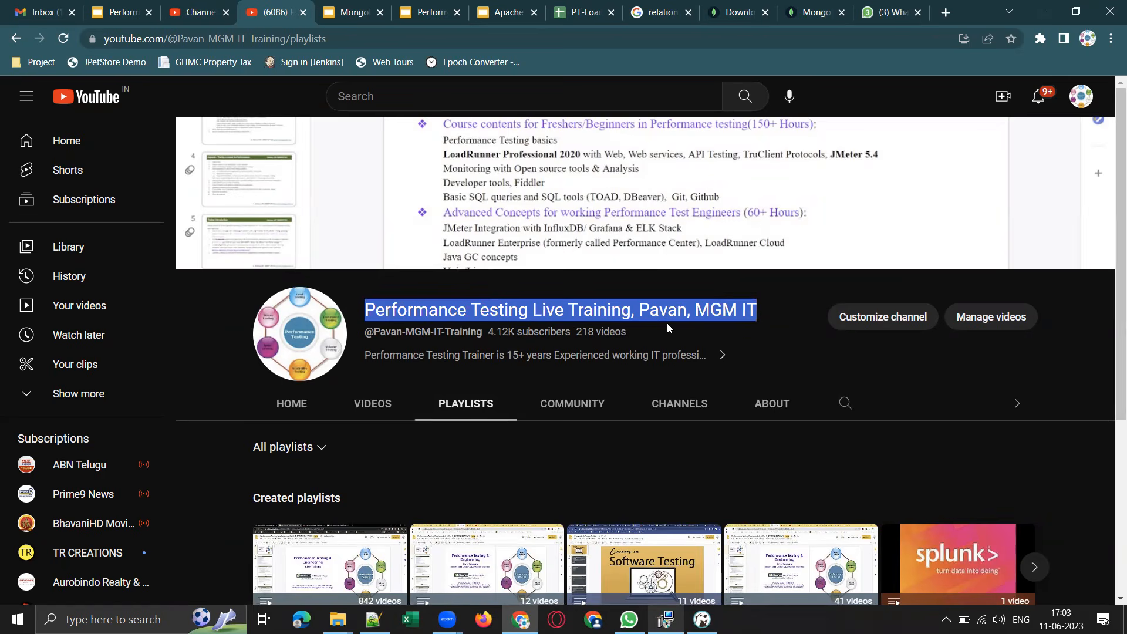
Switch to DBeaver, dismiss its connection error, version update and tip of the day dialogs, and exit the program.
left_click(702, 620)
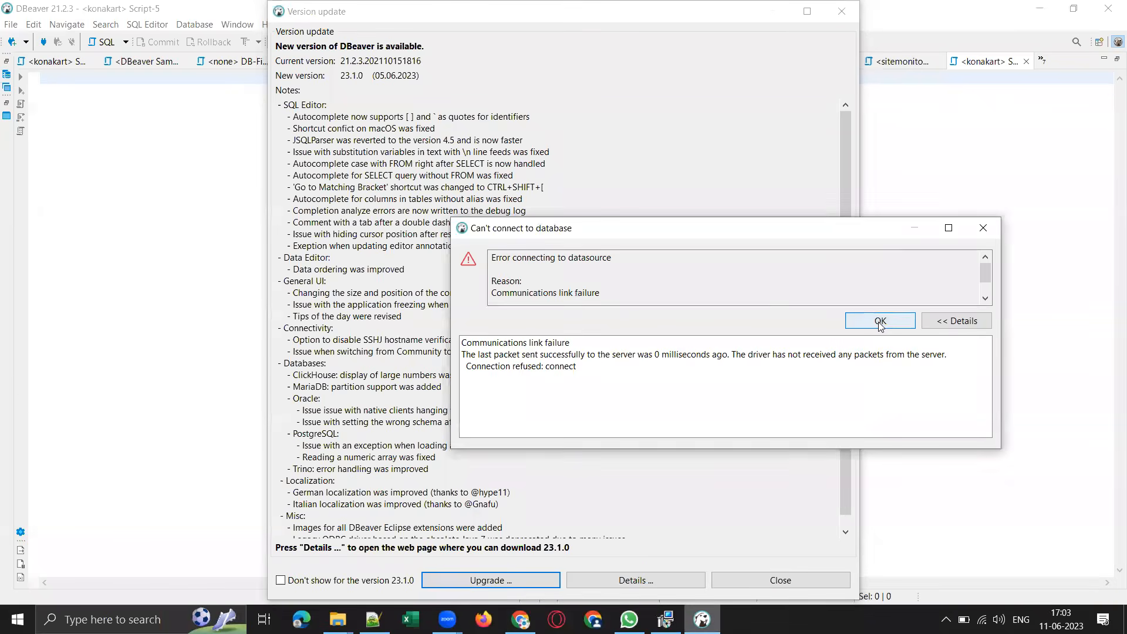
left_click(879, 321)
left_click(852, 13)
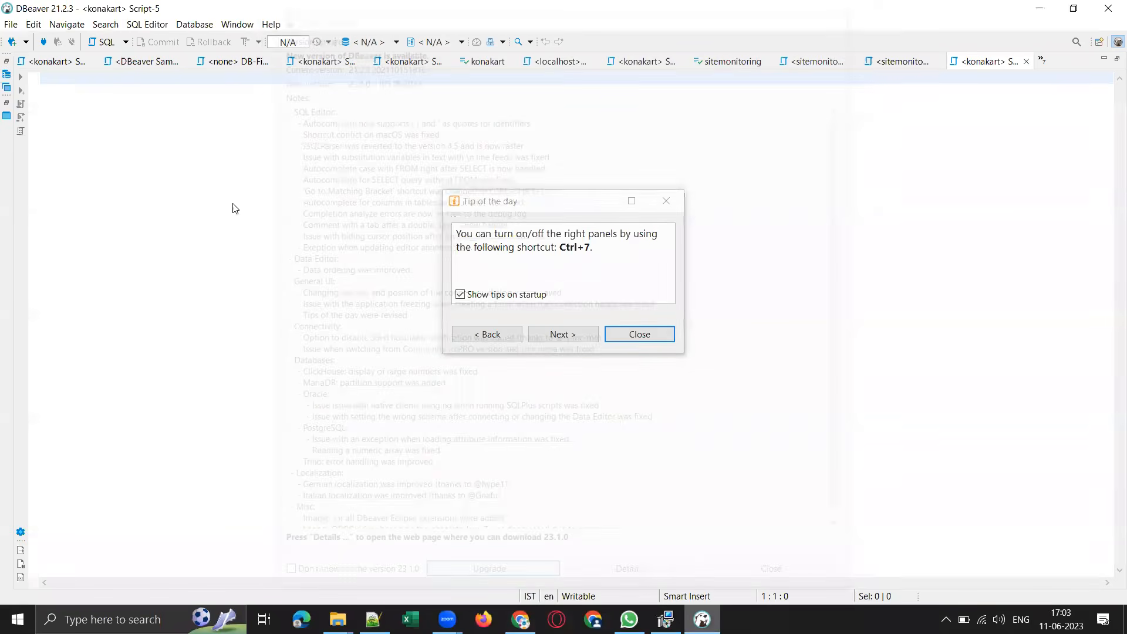
left_click(641, 333)
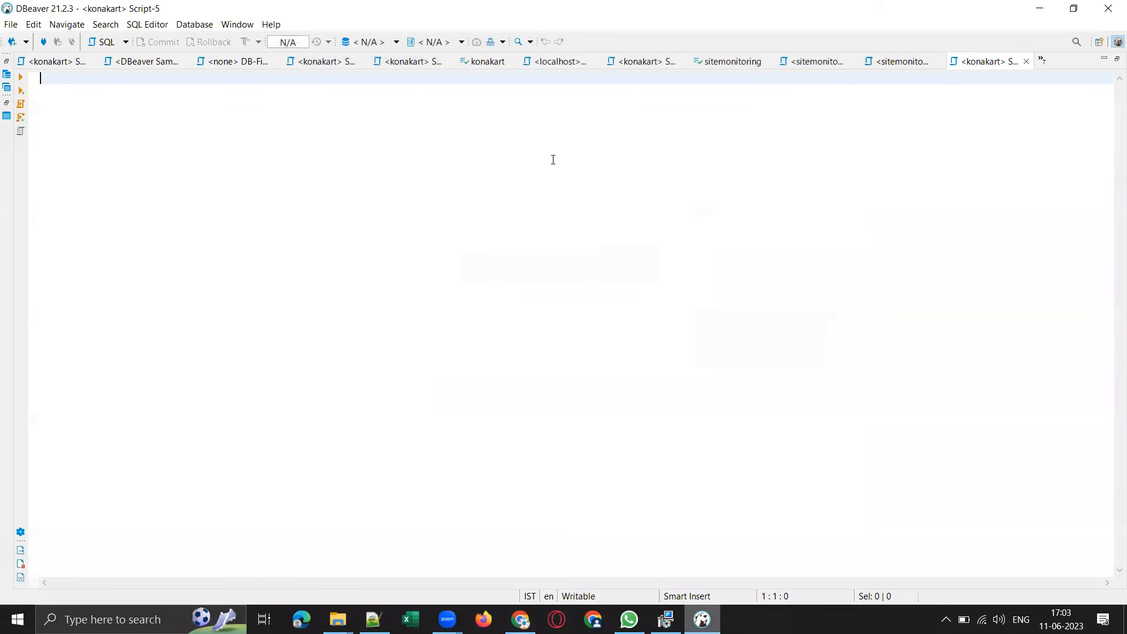
left_click(1108, 8)
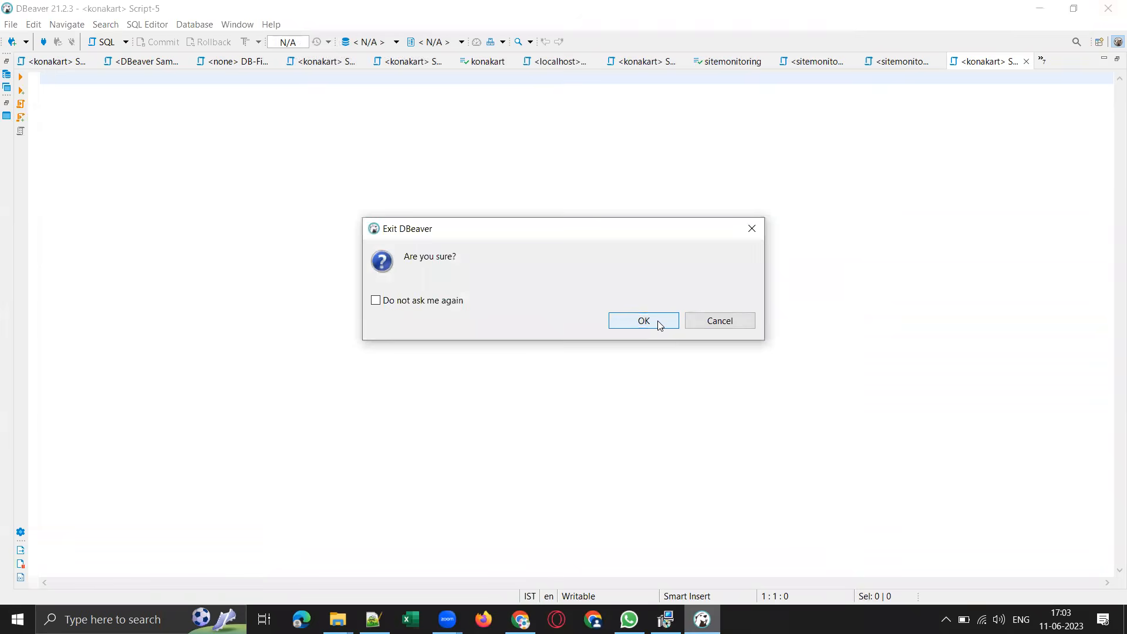
left_click(644, 321)
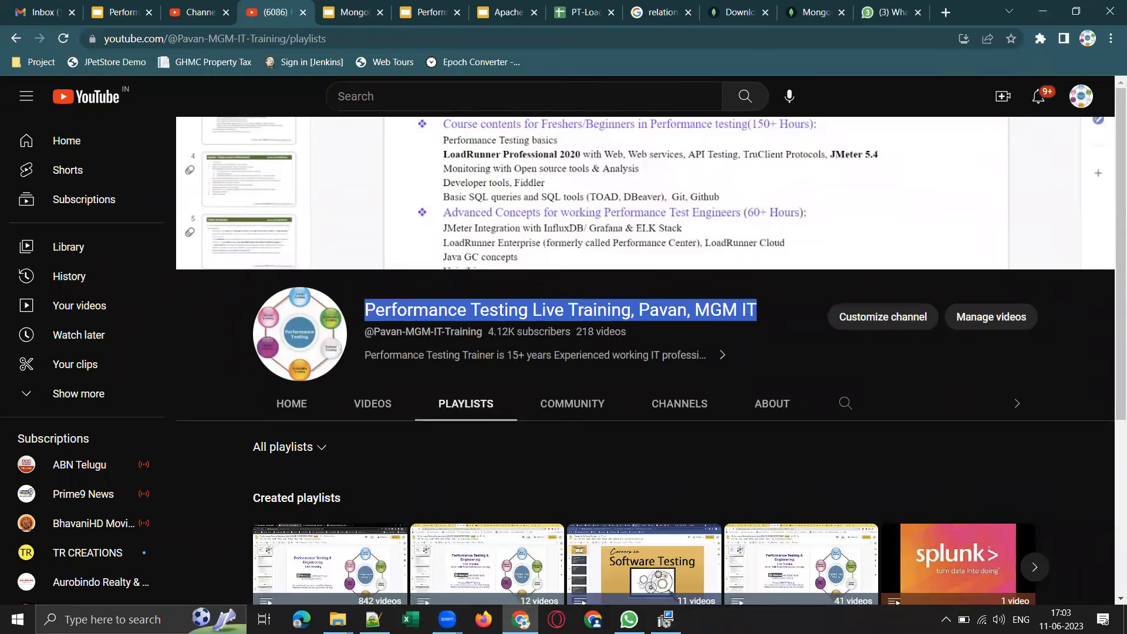
Check the MongoDB installer's progress, locate the MongoDB folder in C:\Program Files, and put the installer window away.
left_click(666, 620)
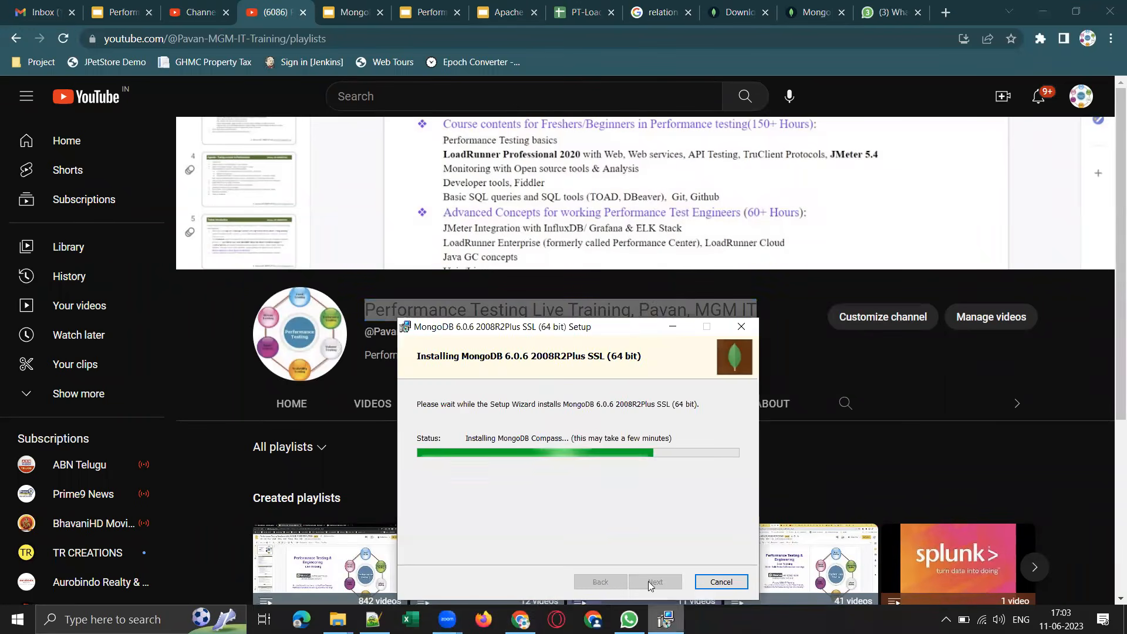
left_click_drag(632, 324, 621, 186)
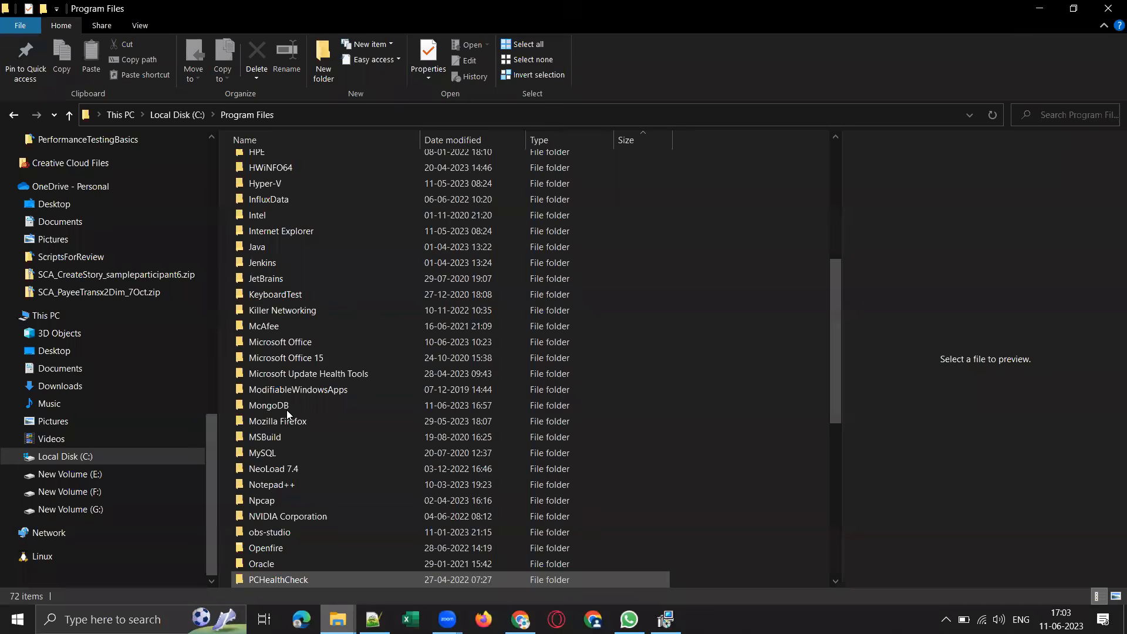
left_click(273, 407)
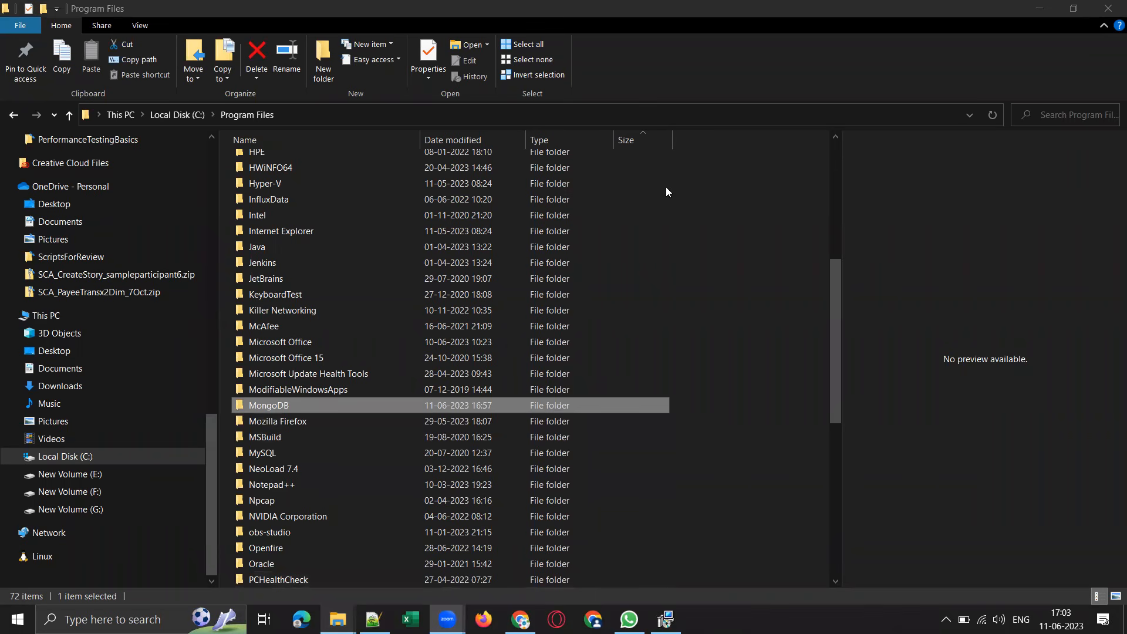
left_click(662, 616)
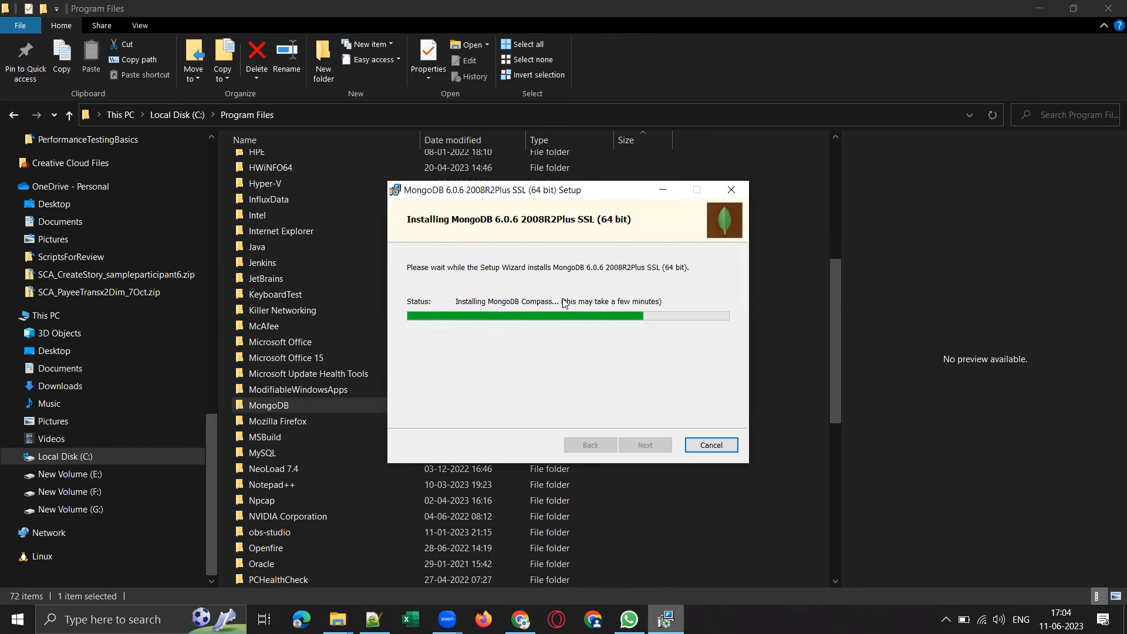
left_click(663, 189)
Examine the contents of C:\Program Files\MongoDB\Server\6.0, return to Program Files and put File Explorer away.
left_click(279, 406)
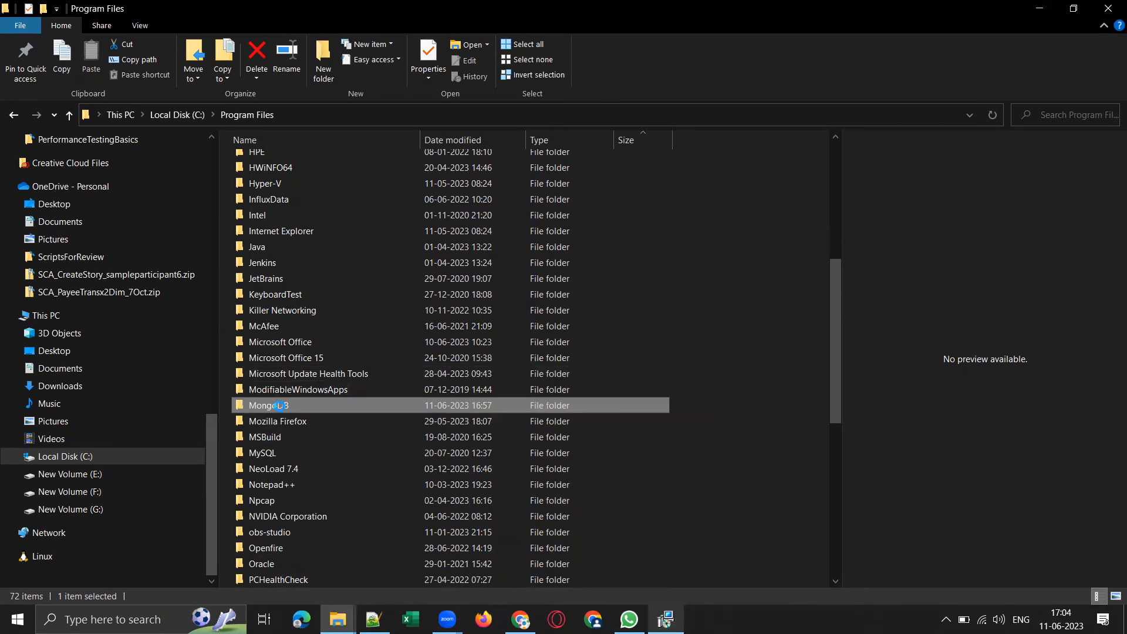
left_click(357, 459)
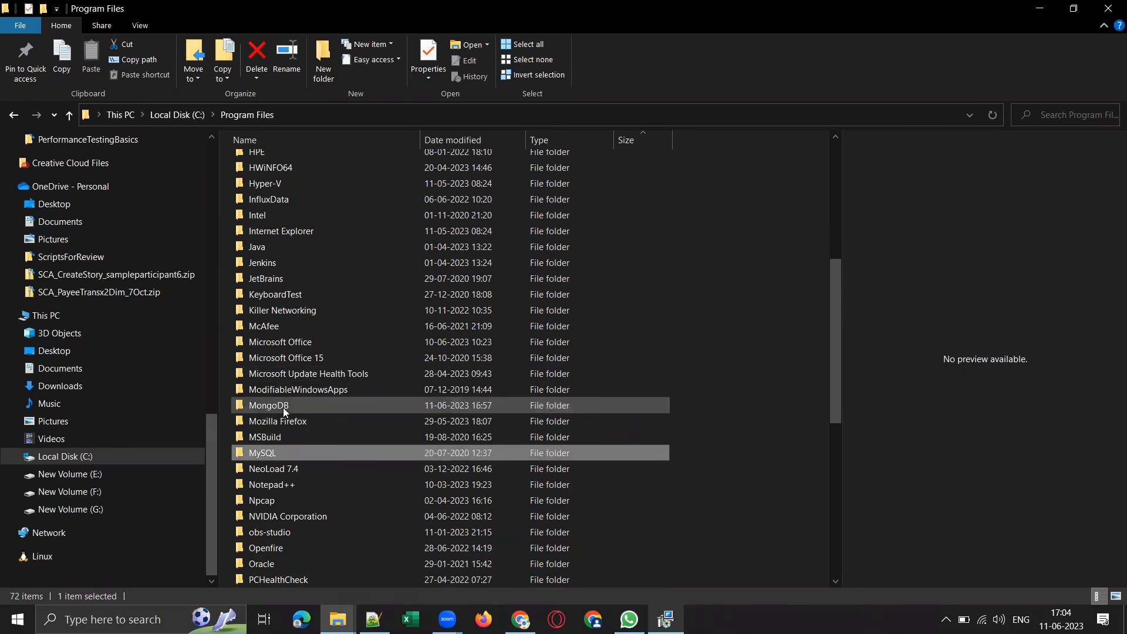
double_click(283, 407)
left_click(268, 163)
double_click(270, 168)
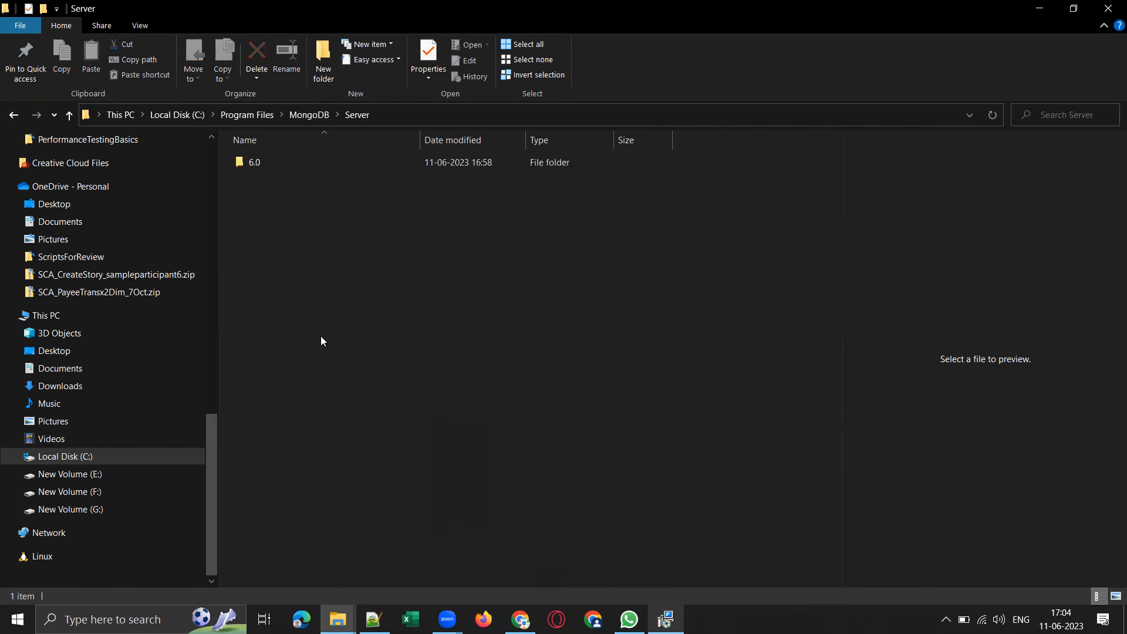
double_click(255, 162)
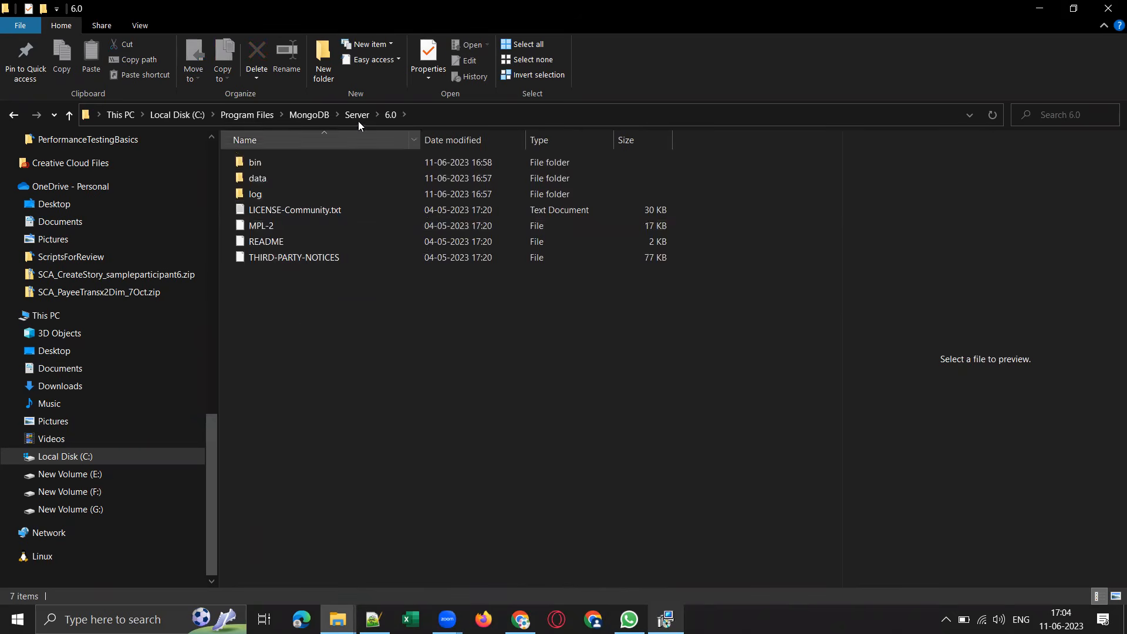
left_click(309, 115)
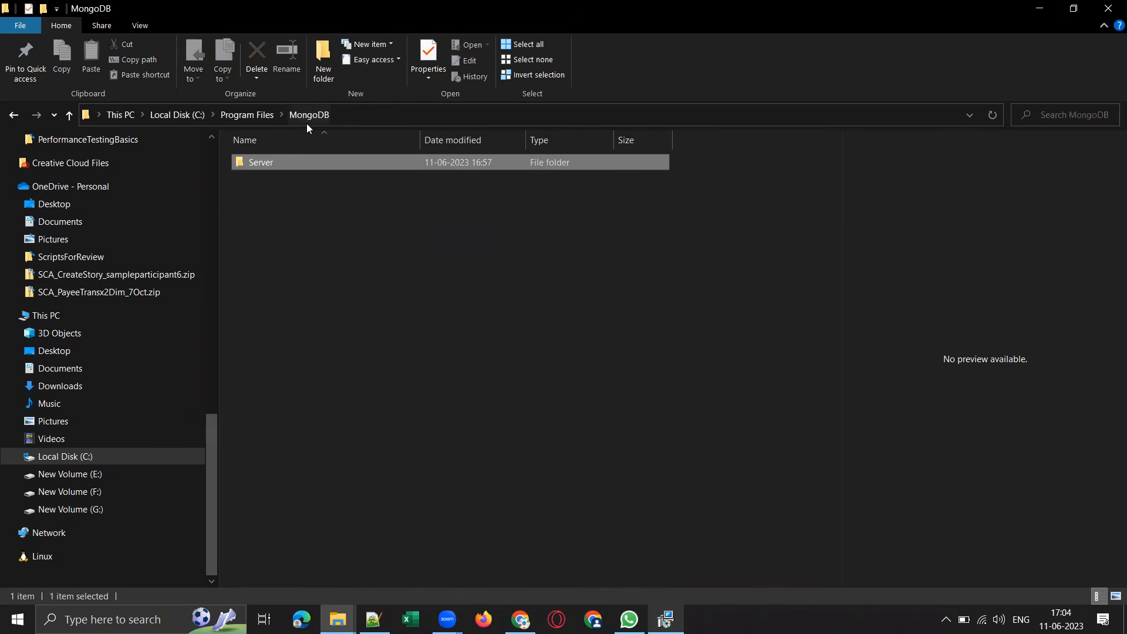
left_click(246, 116)
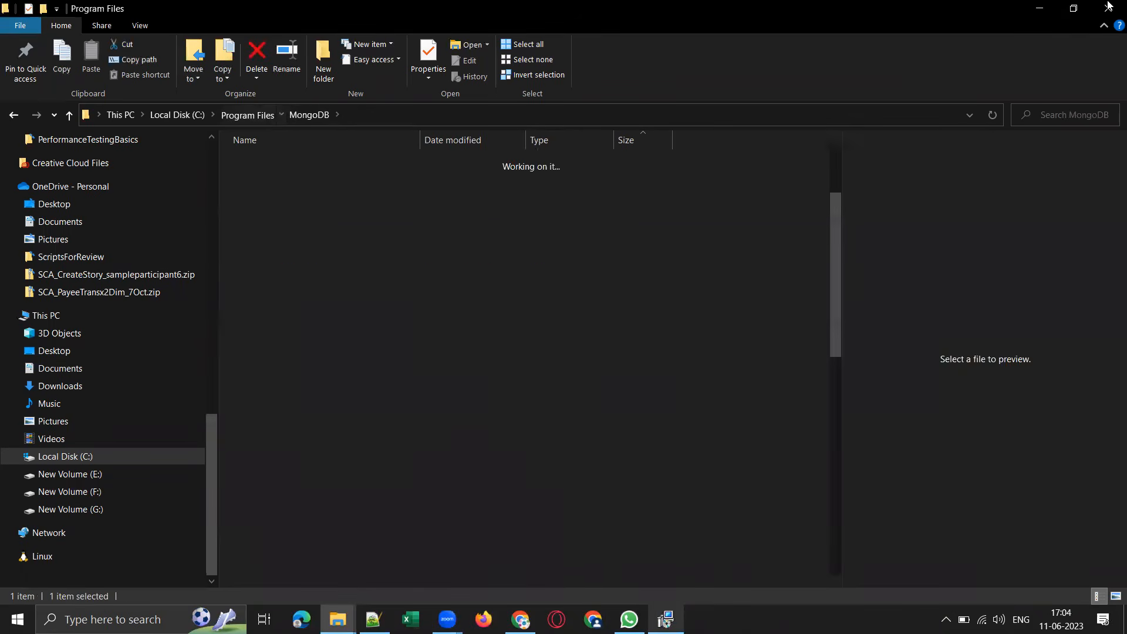
left_click(1044, 8)
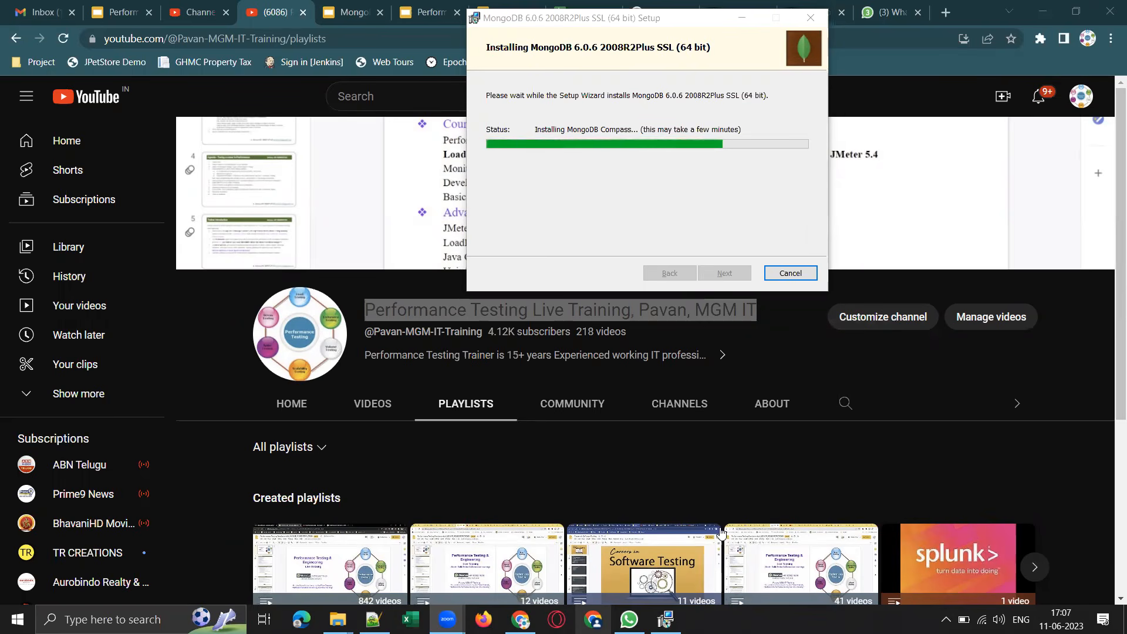
Monitor the MongoDB Compass installation until it ends and finish the MongoDB 6.0.6 Setup Wizard.
mouse_move(672, 575)
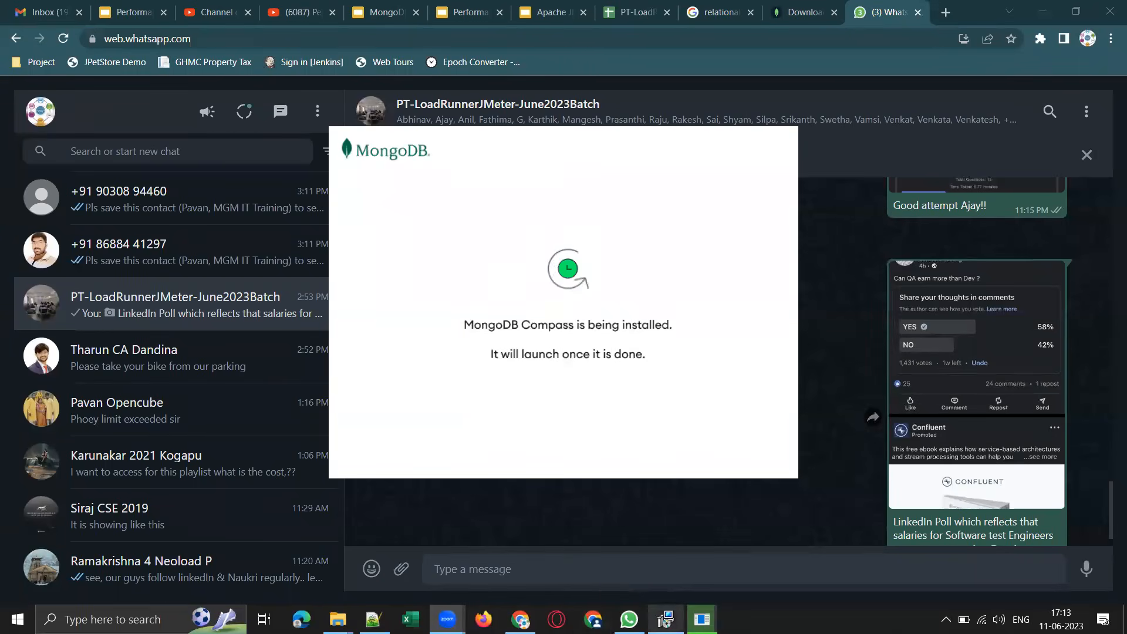
left_click(666, 620)
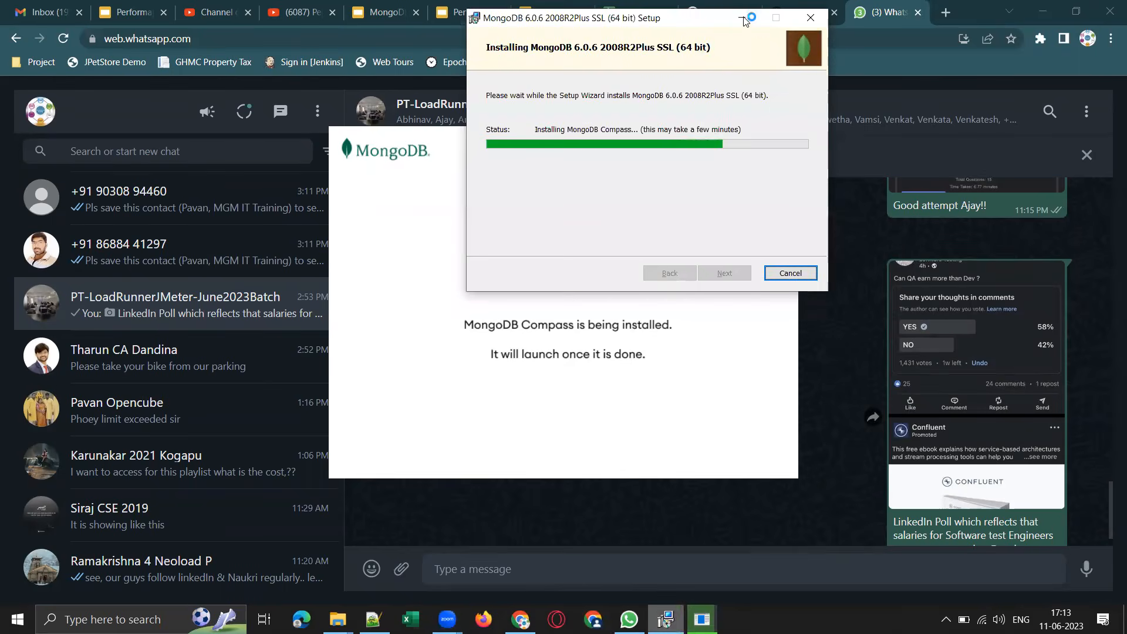
left_click(743, 19)
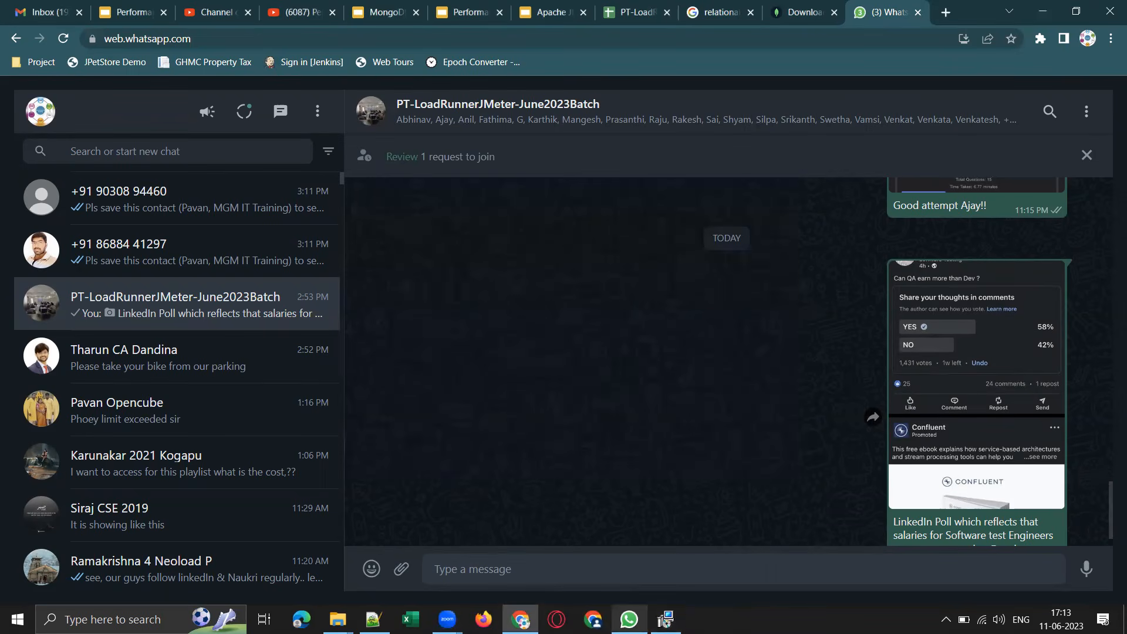
left_click(665, 620)
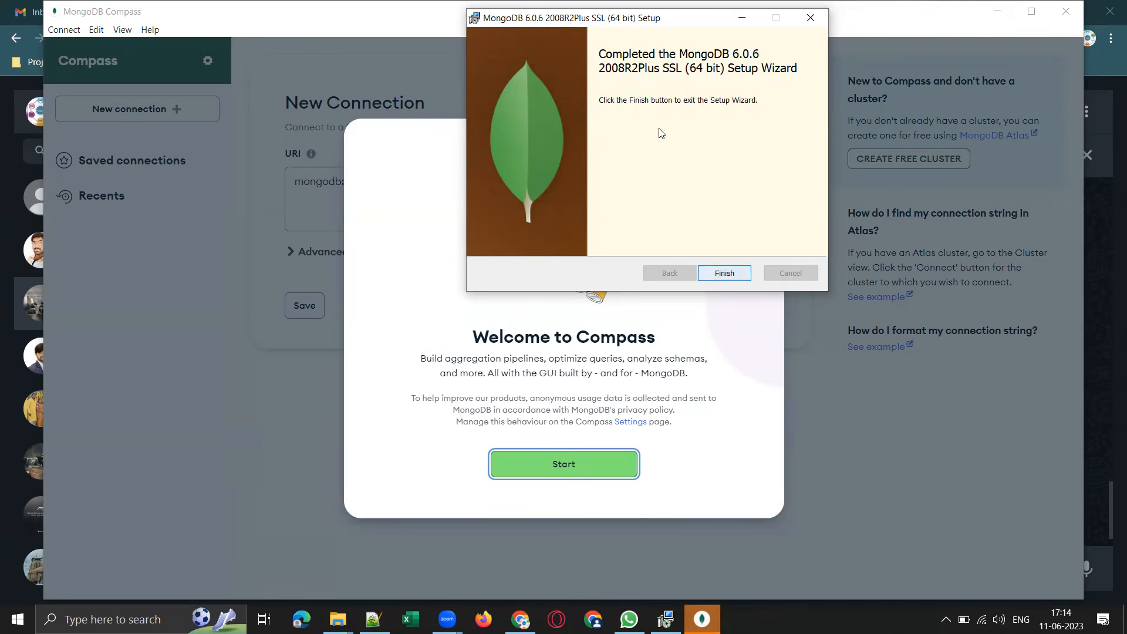
left_click(725, 274)
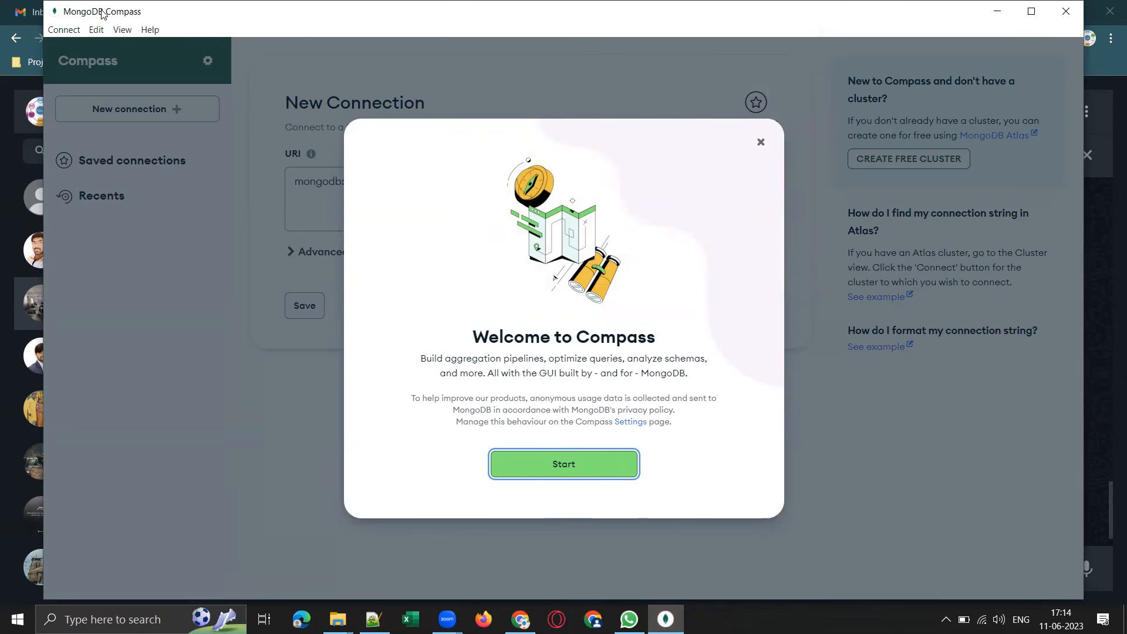
Start past the Compass welcome message, view the New Connection page and minimize MongoDB Compass.
left_click(568, 464)
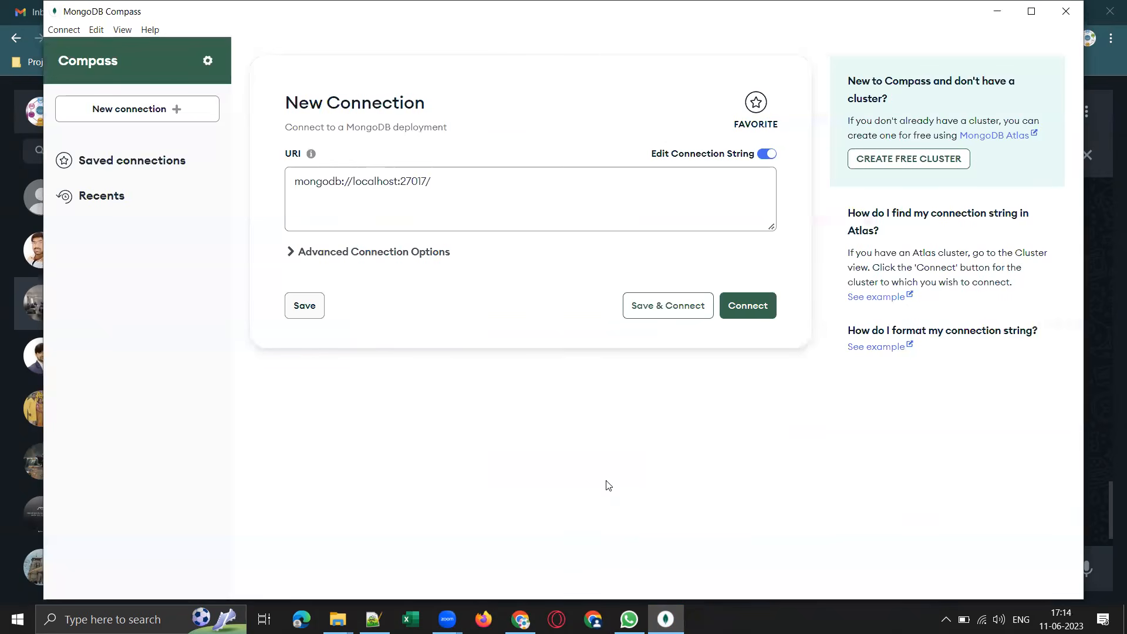
left_click(998, 13)
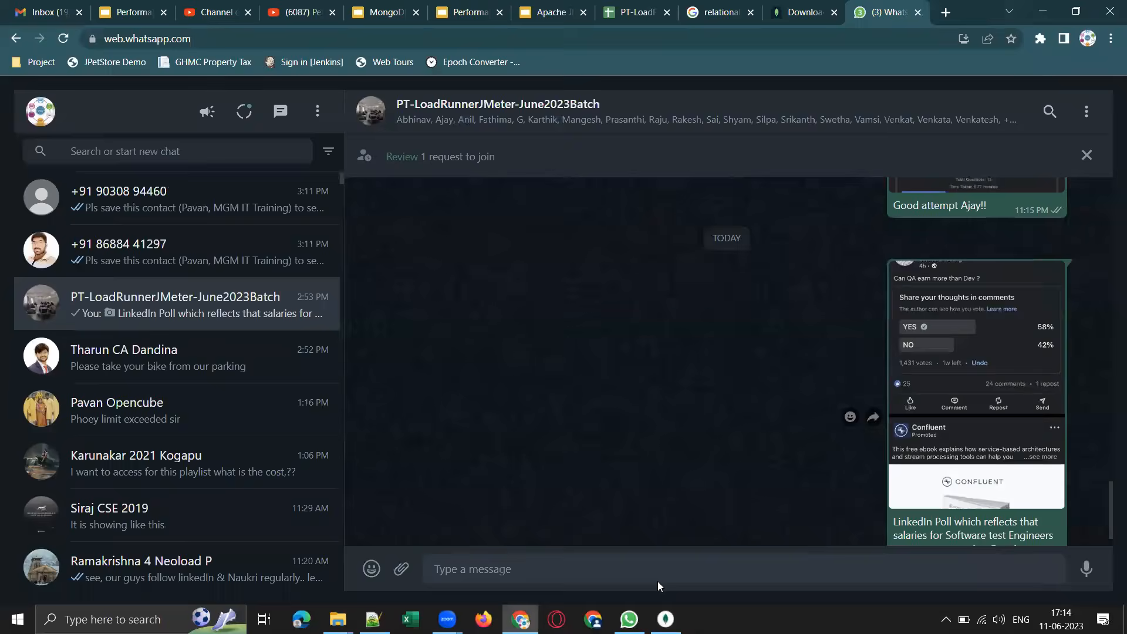
left_click(666, 619)
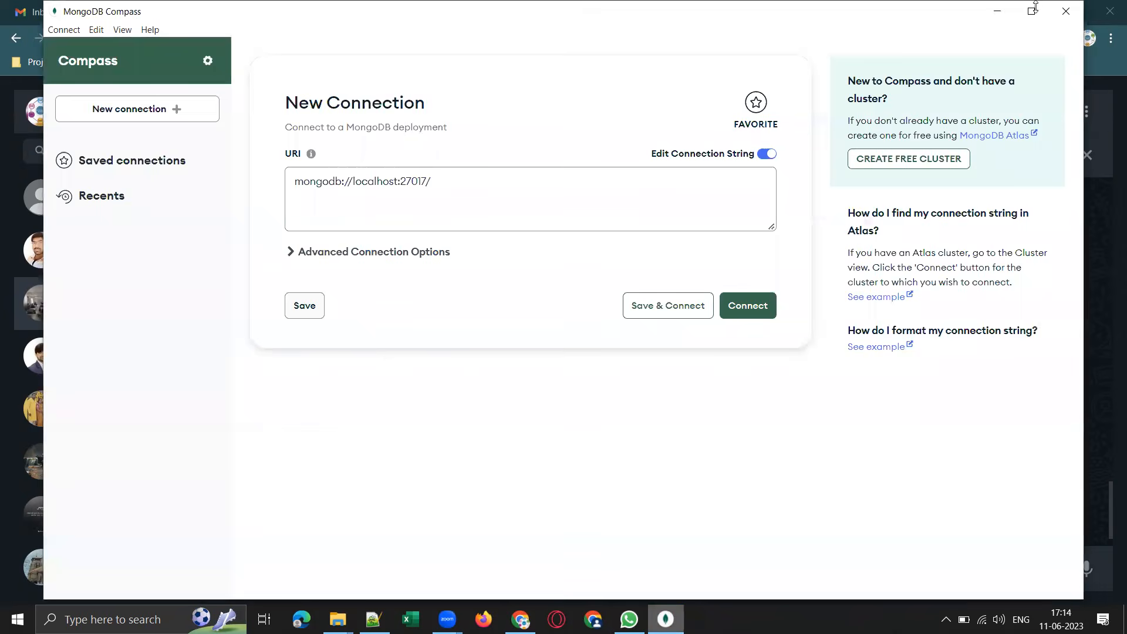
left_click(998, 13)
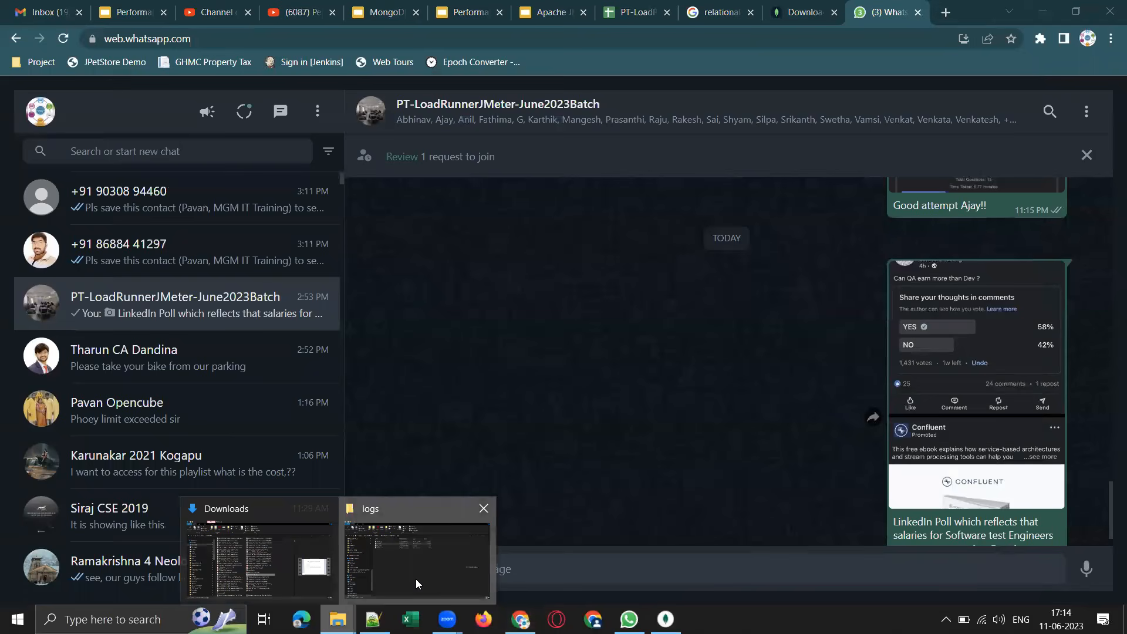
Browse from Local Disk (C:) through Program Files and MongoDB to the Server\6.0 folder, and minimize File Explorer.
left_click(63, 458)
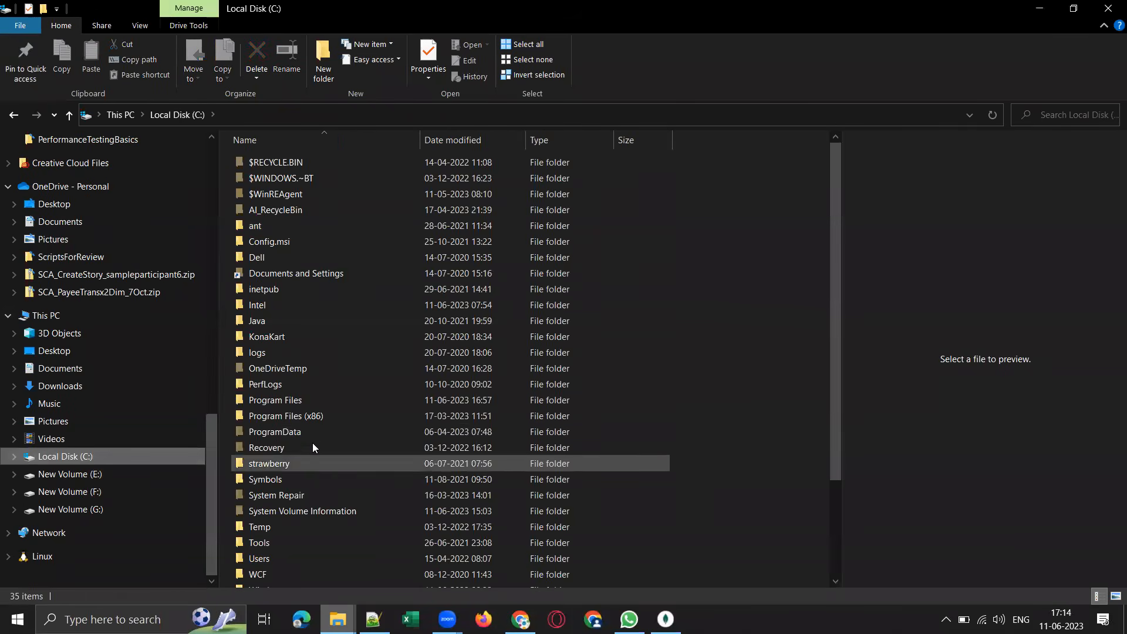
left_click(291, 404)
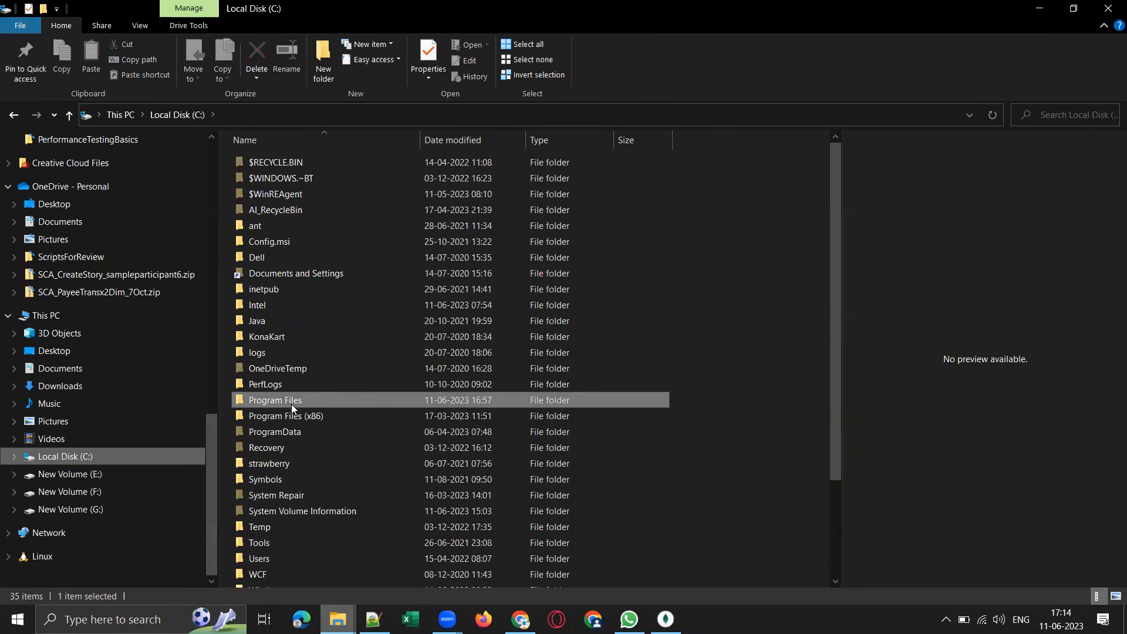
double_click(304, 406)
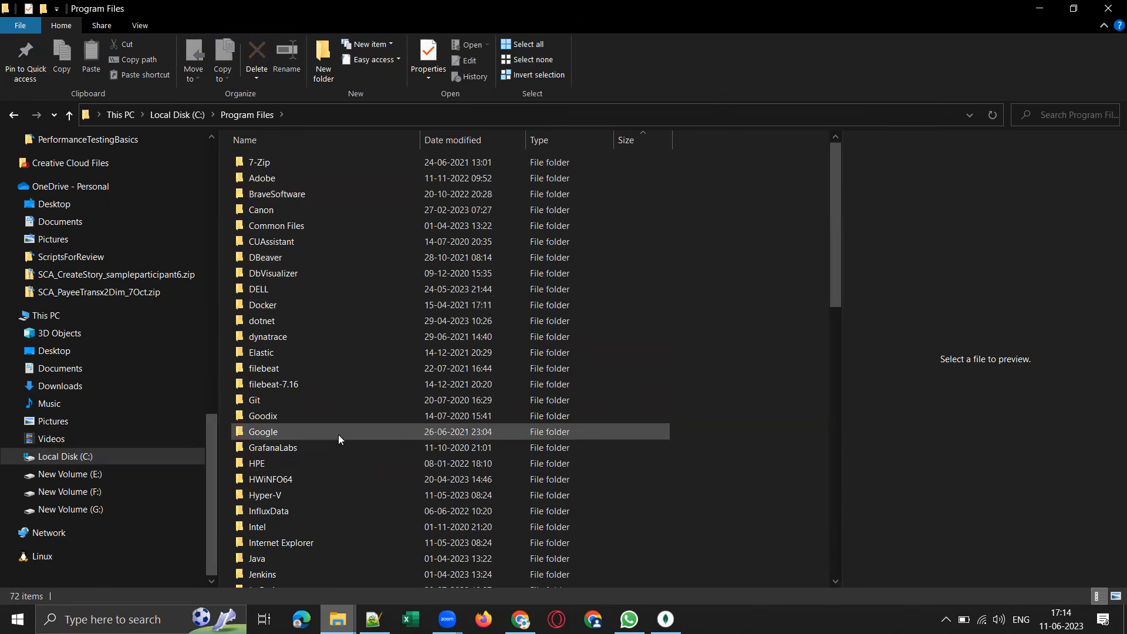
scroll(338, 437, "down", 6)
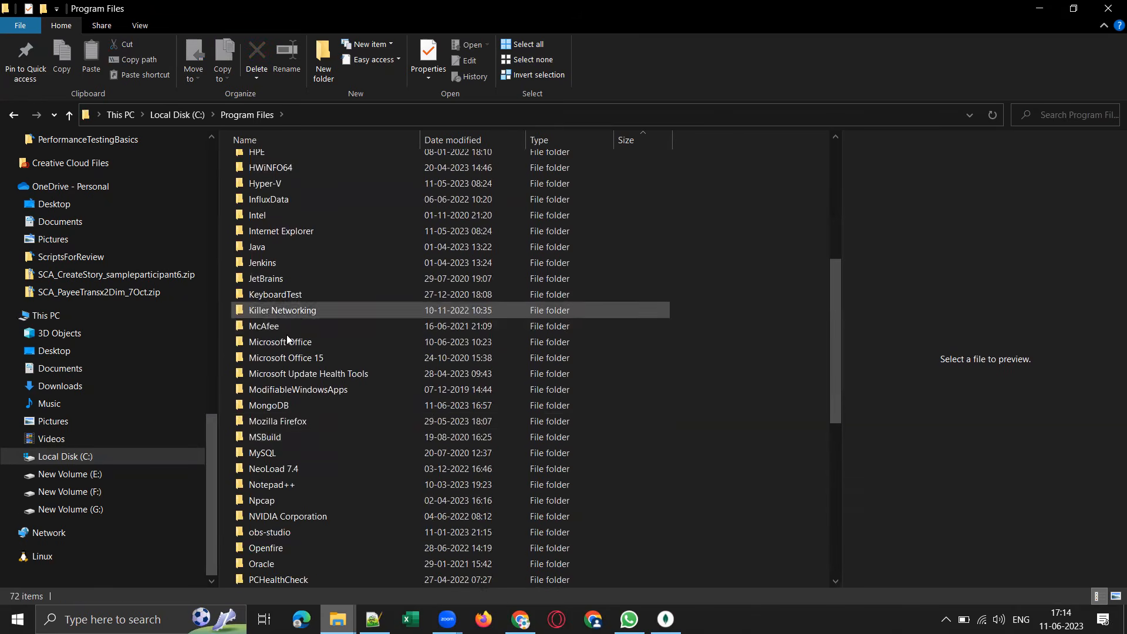
double_click(278, 407)
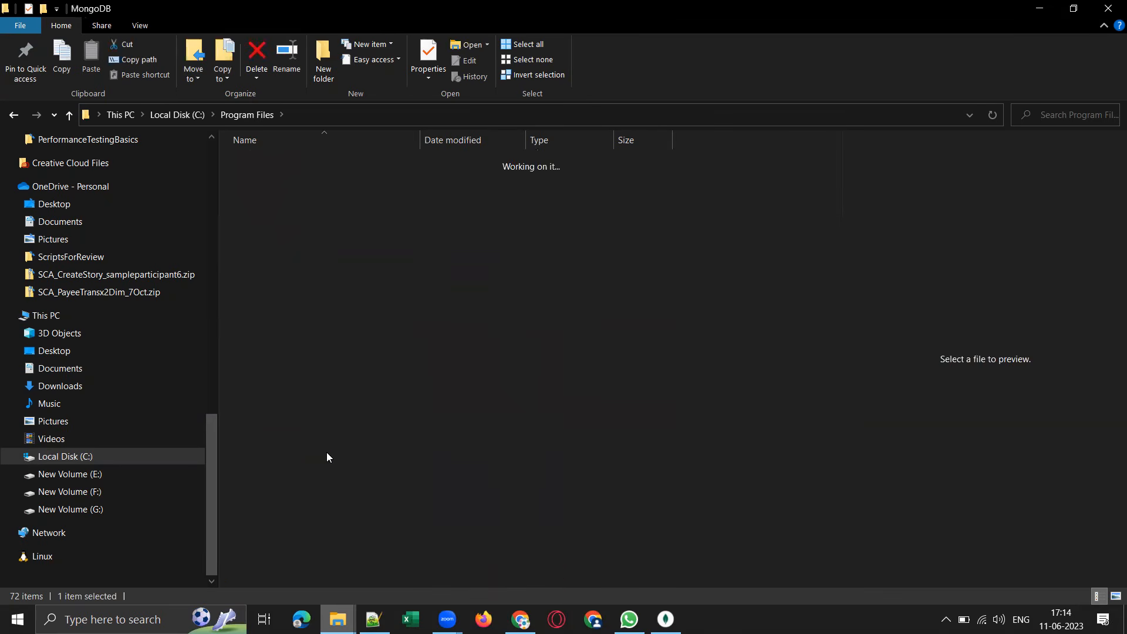
left_click(264, 161)
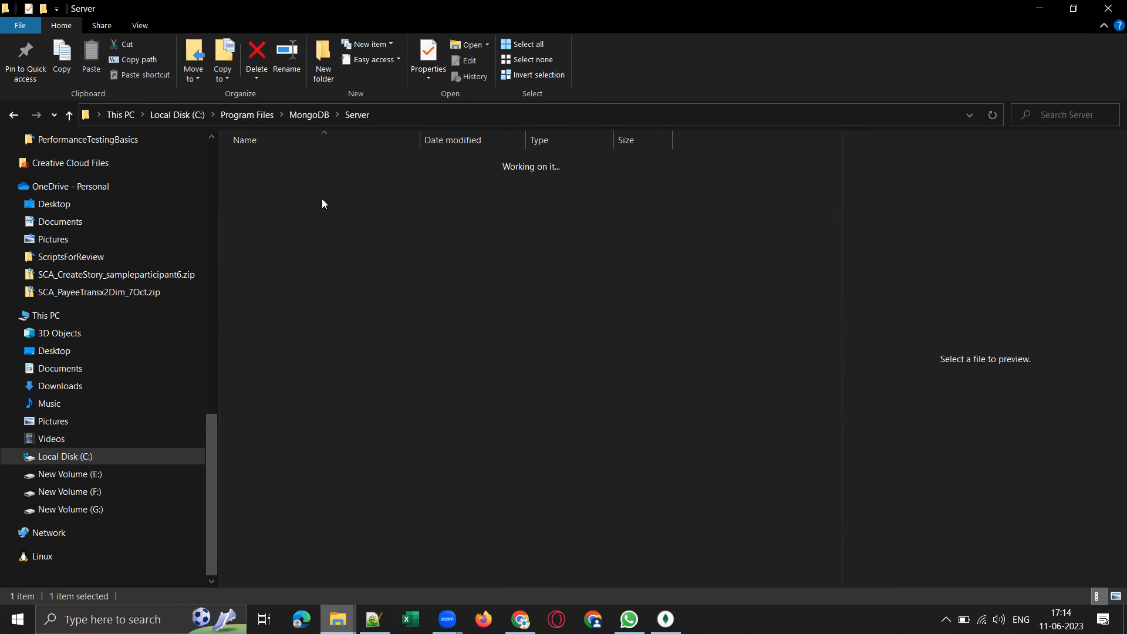
double_click(256, 163)
left_click(1041, 9)
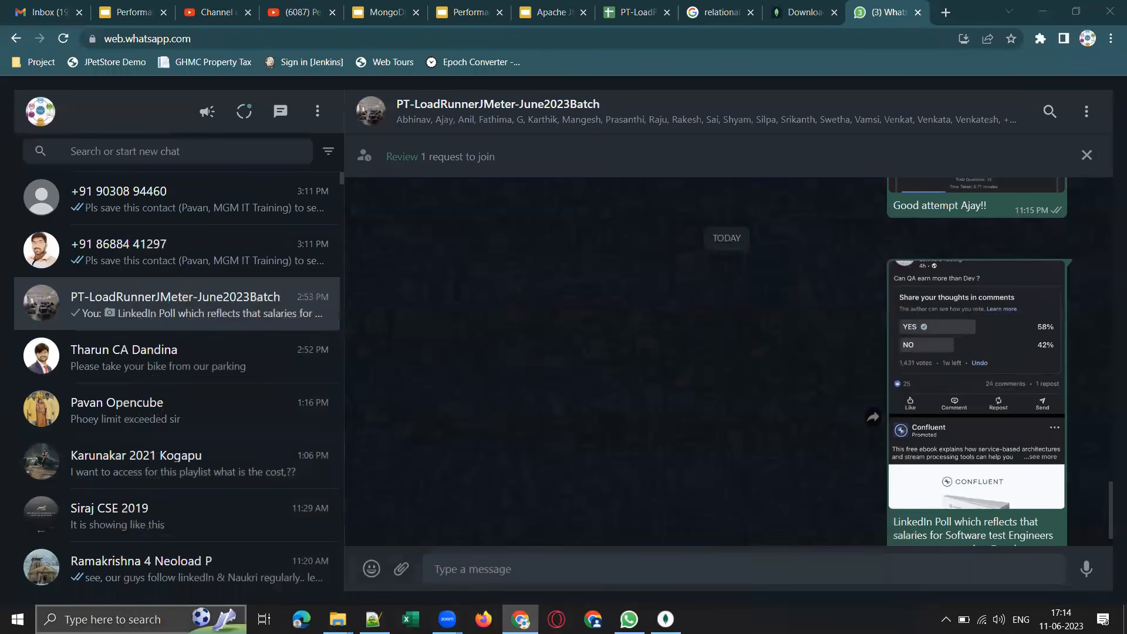
Search Windows for "services" and open the Services app.
left_click(141, 619)
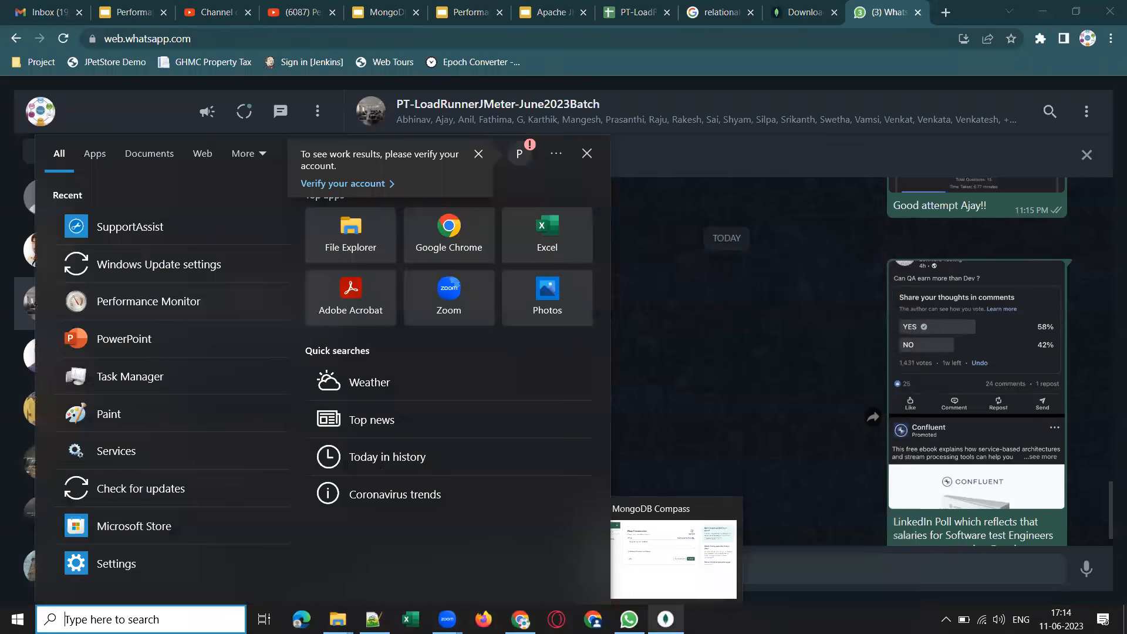
type("sr")
key("BackSpace")
key("BackSpace")
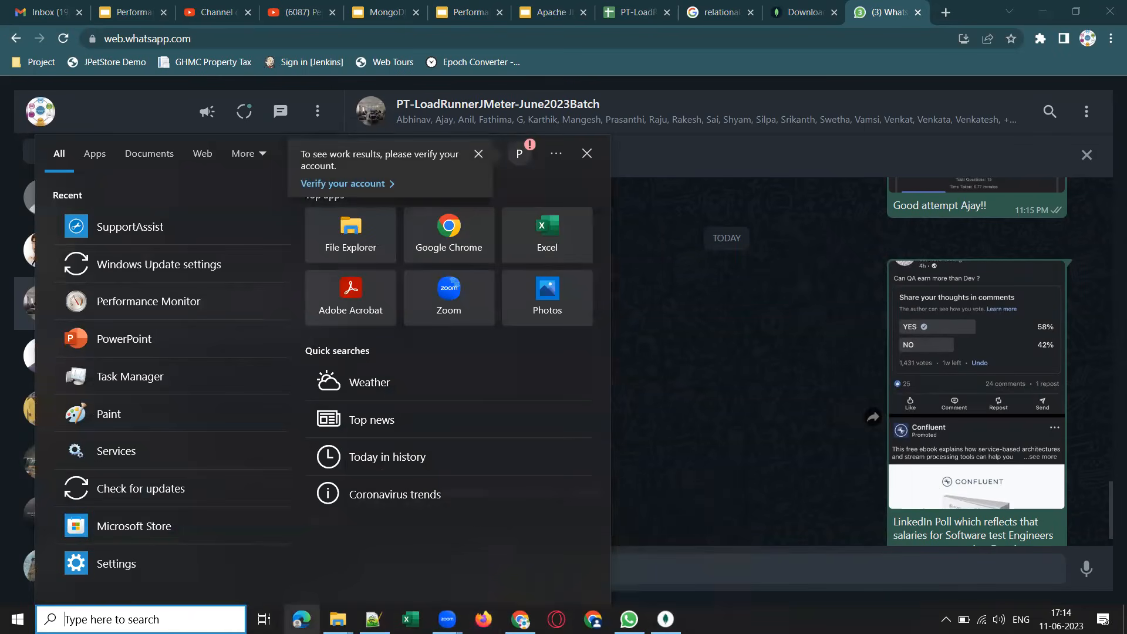
type("serv")
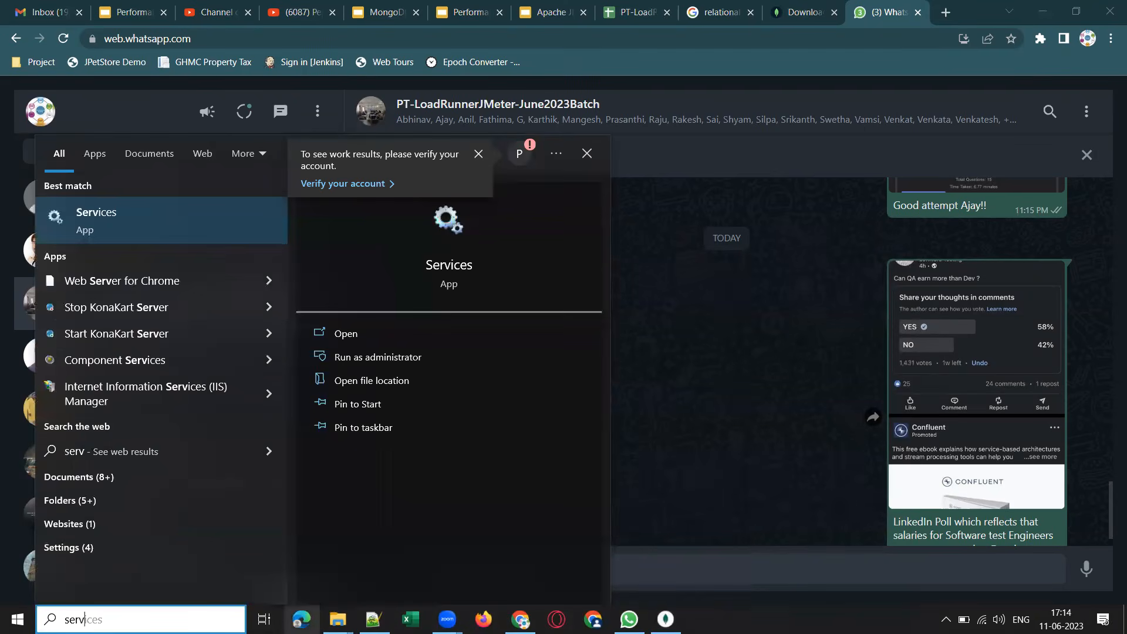
type("ices")
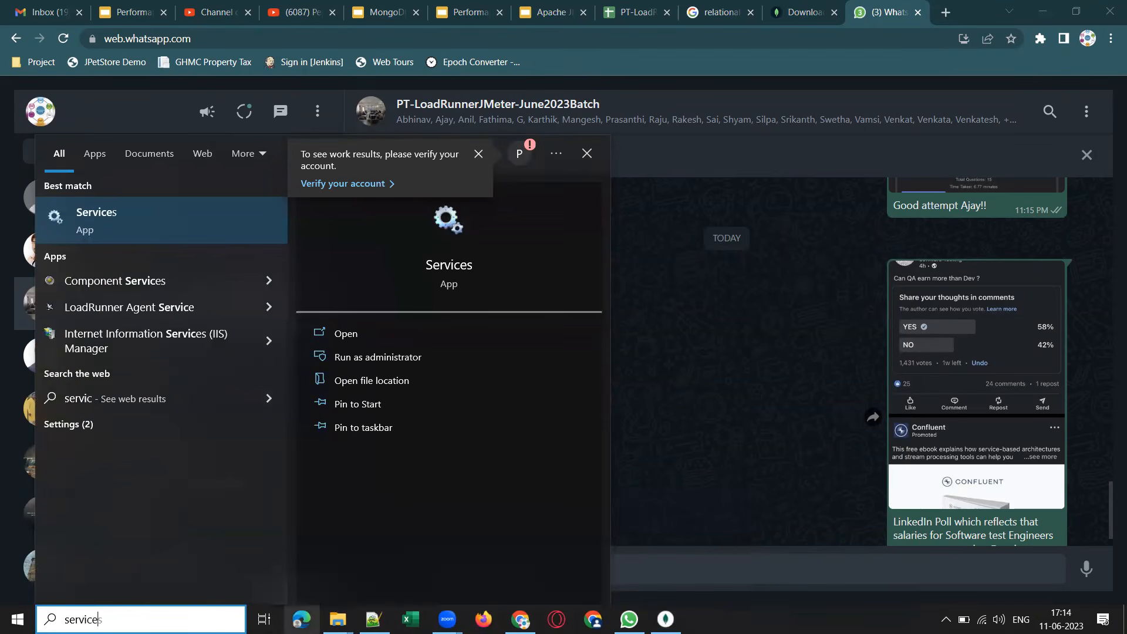
left_click(93, 224)
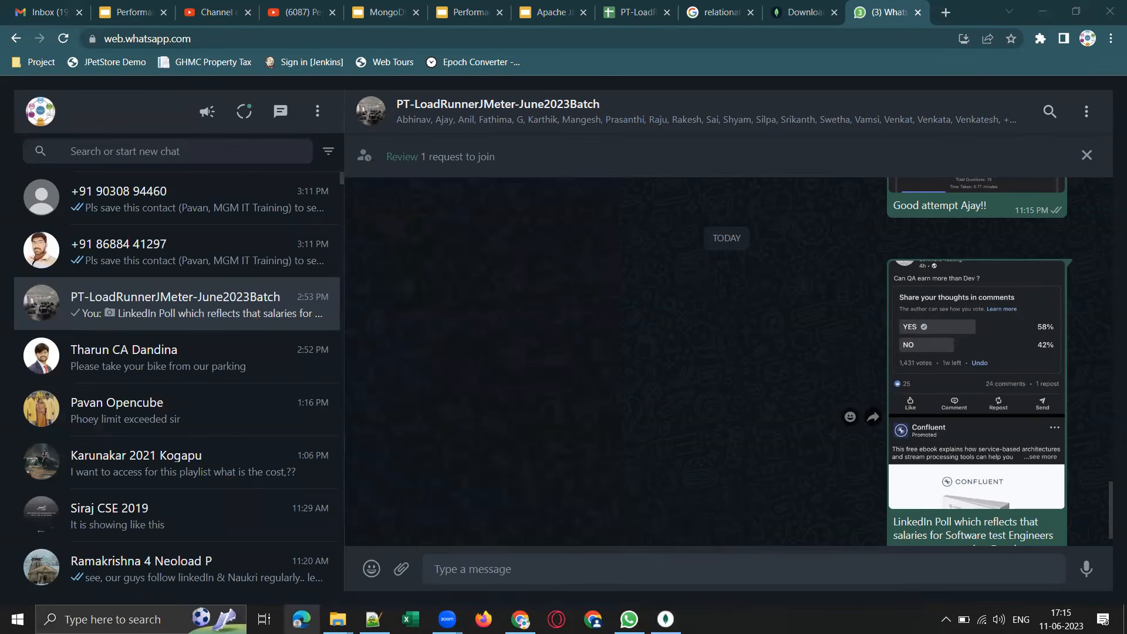
Open Task Manager's list of services, check the MongoDB service's status and minimize Task Manager.
right_click(845, 618)
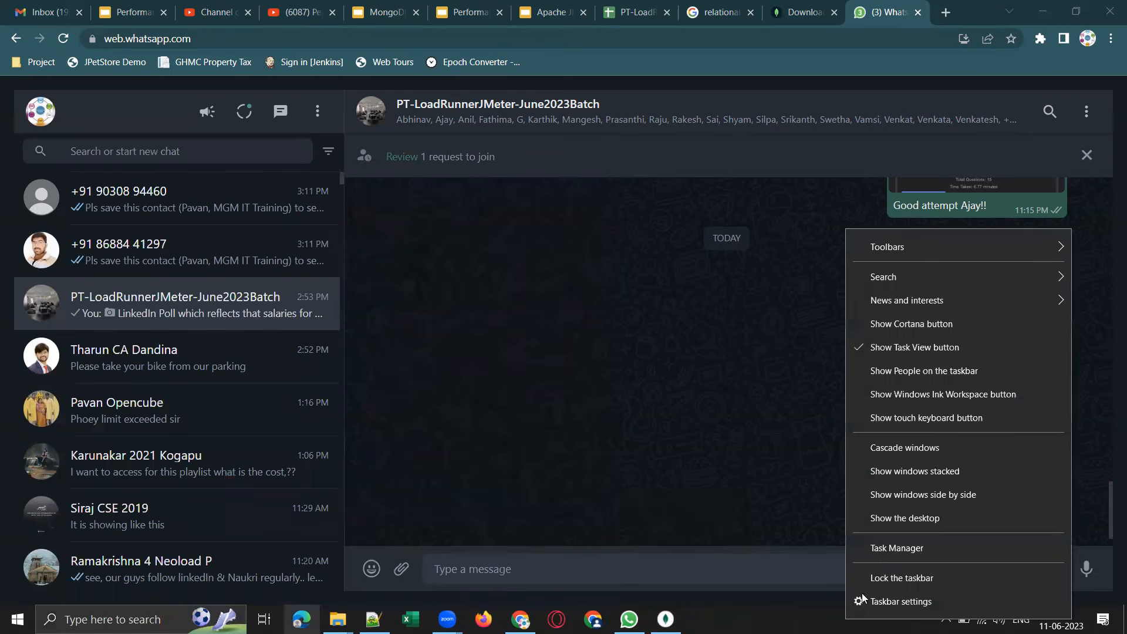
left_click(893, 548)
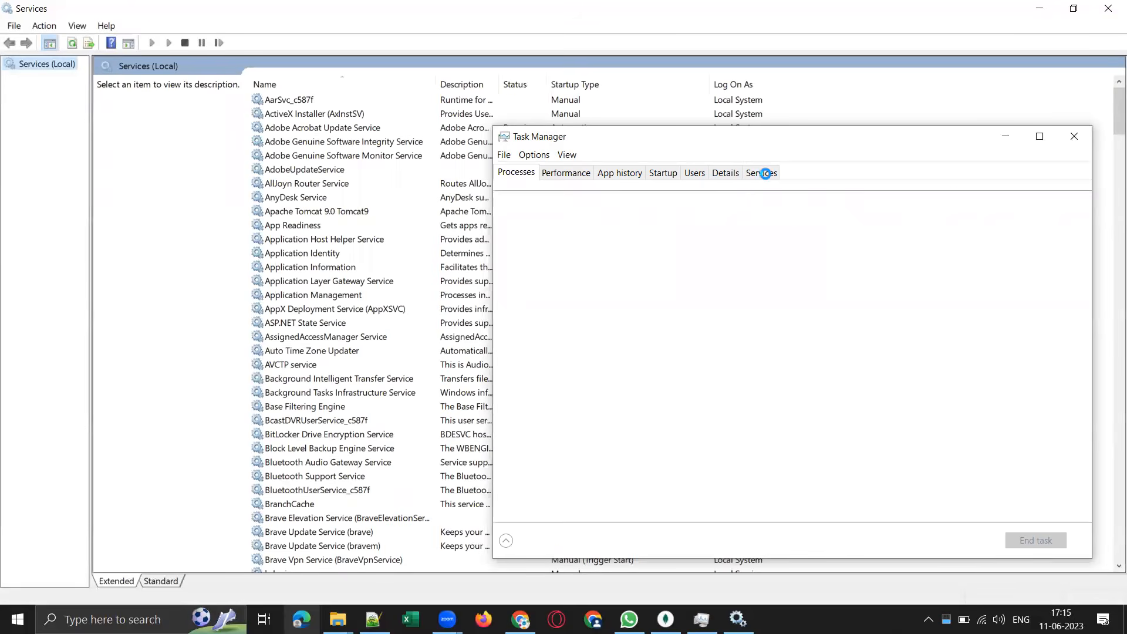
left_click(766, 174)
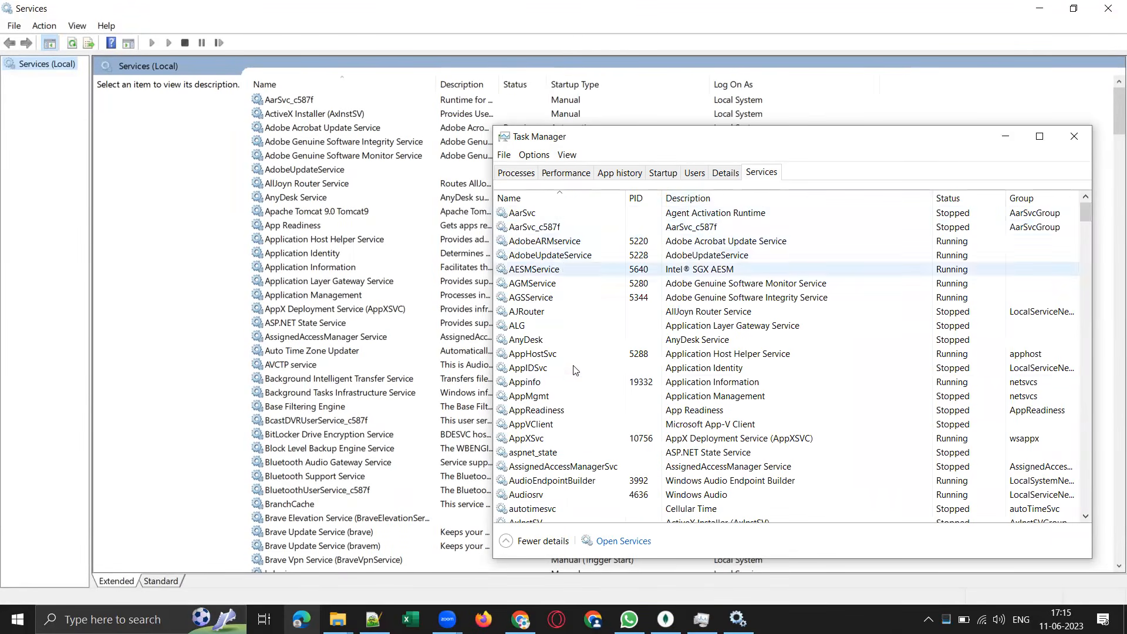
left_click(581, 354)
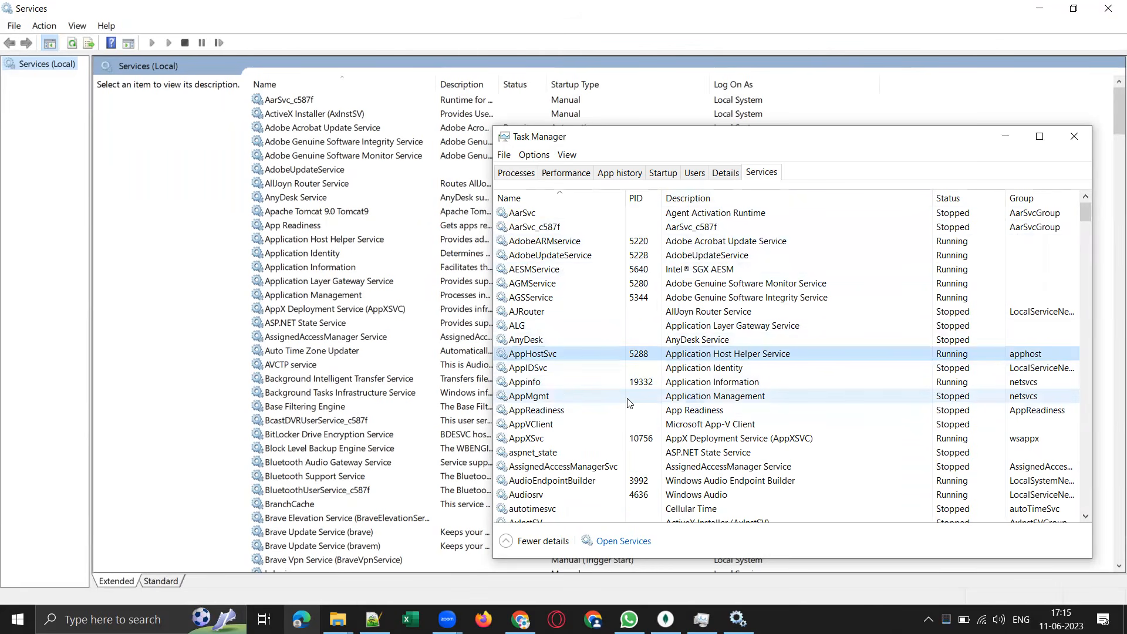
key("m")
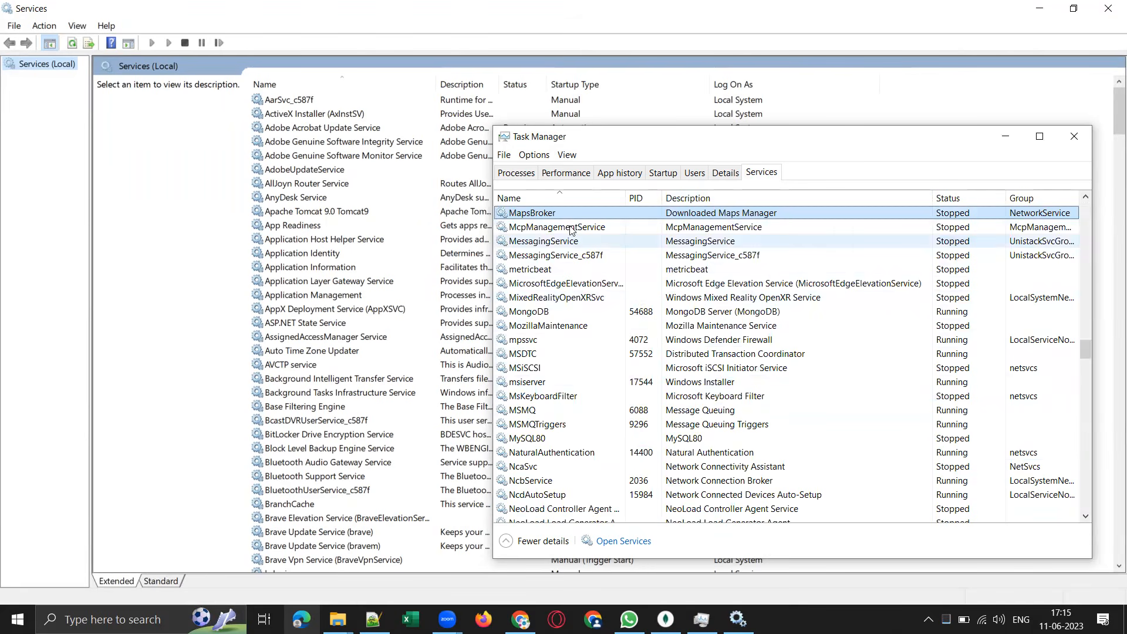
left_click(549, 316)
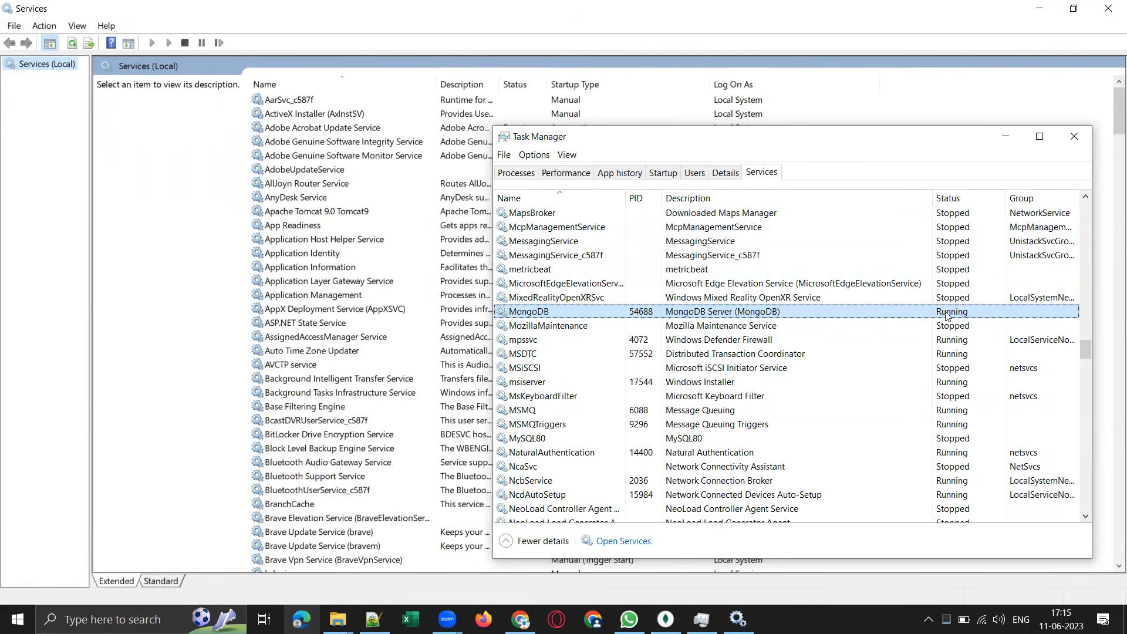
left_click(1006, 138)
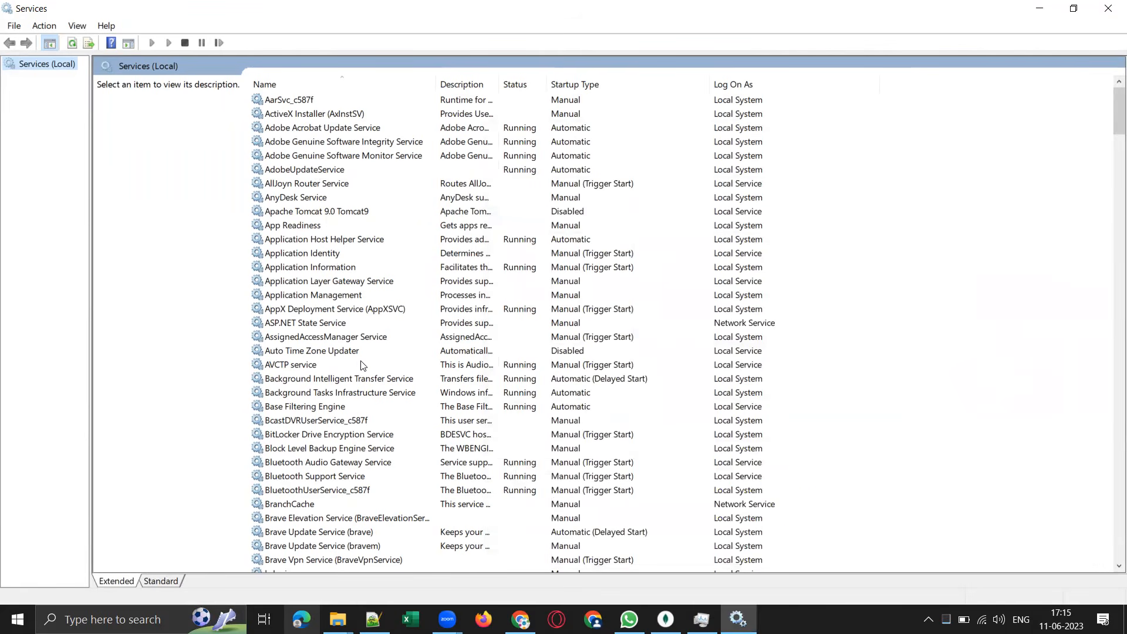
Locate MongoDB Server (MongoDB) in the Services list and stop the service.
scroll(344, 386, "down", 5)
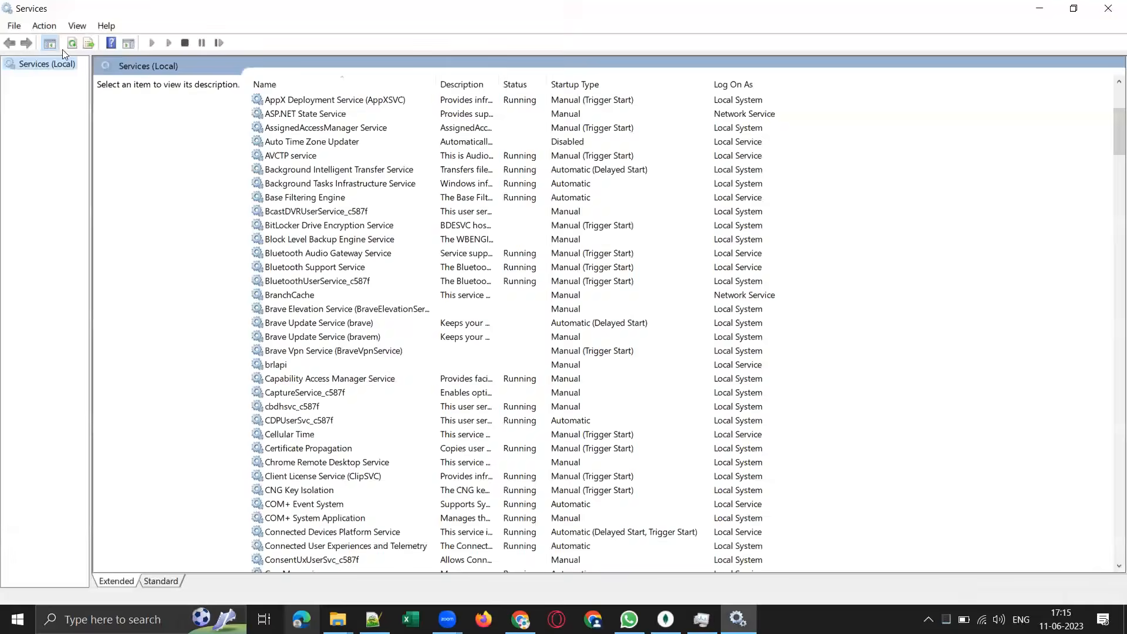
scroll(397, 399, "down", 5)
left_click(305, 406)
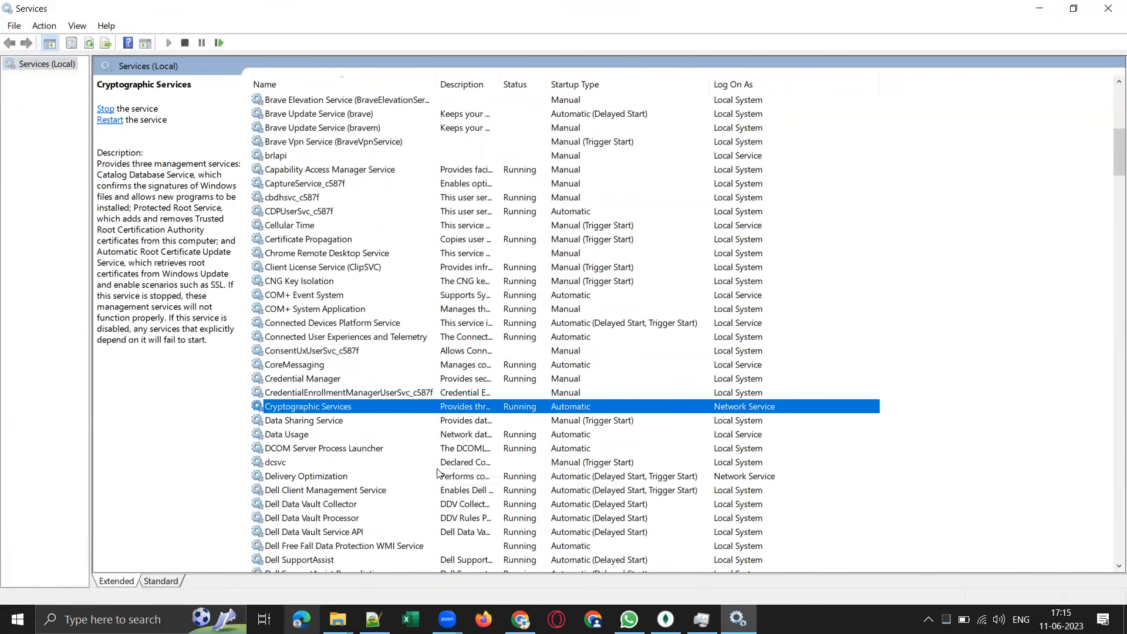
key("m")
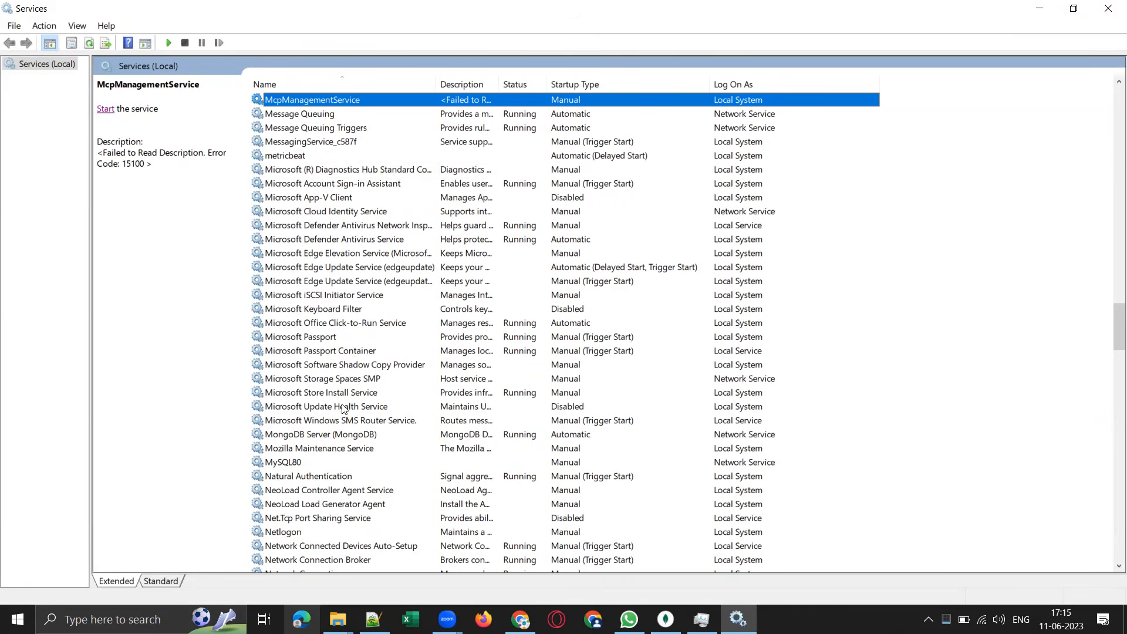
left_click(329, 433)
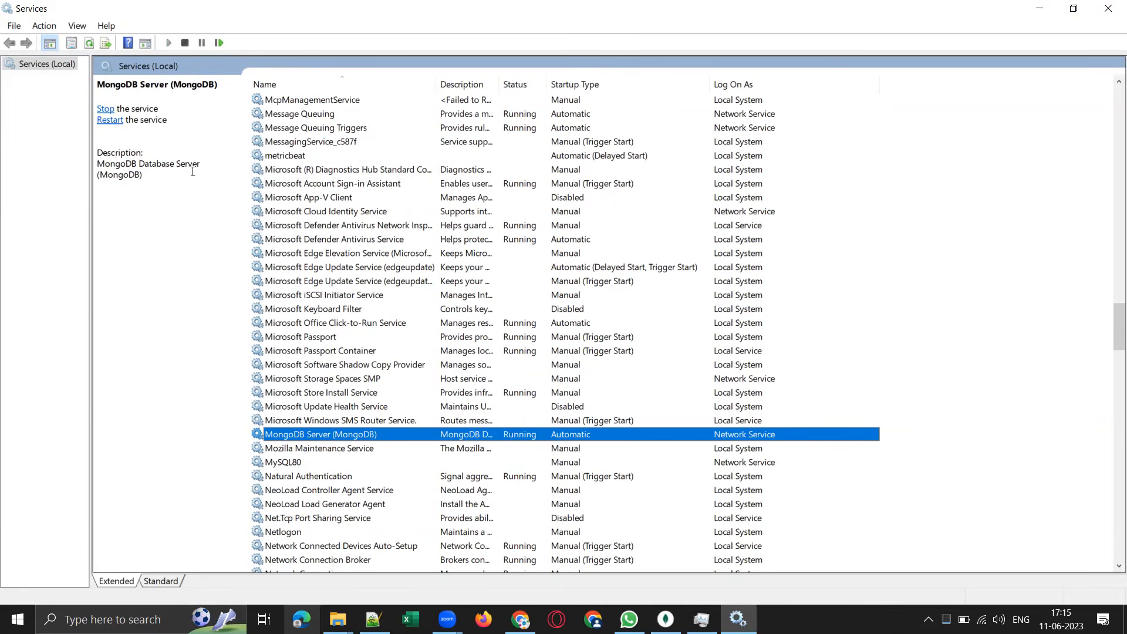
left_click(105, 109)
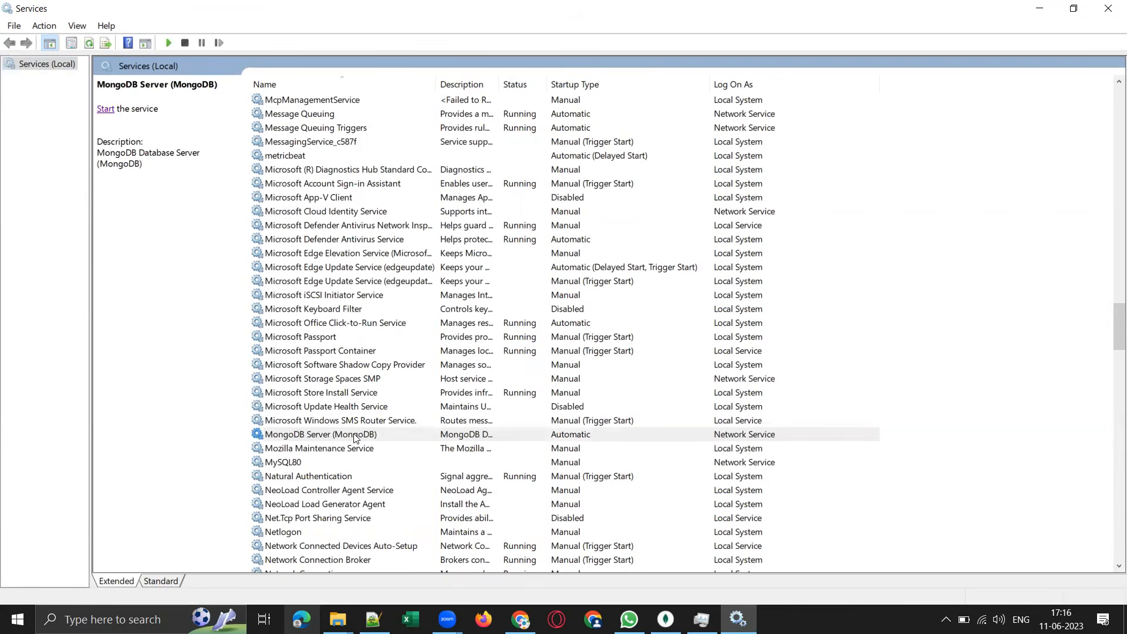
Set the MongoDB Server (MongoDB) service's startup type to Manual, apply the change and close Services.
left_click(569, 440)
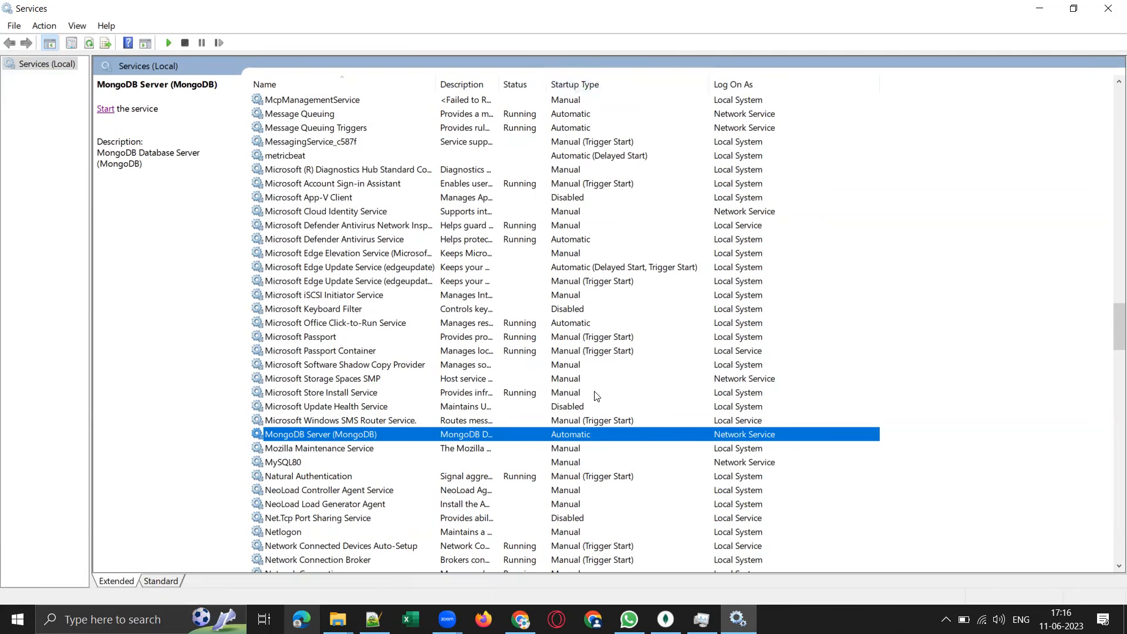
right_click(570, 436)
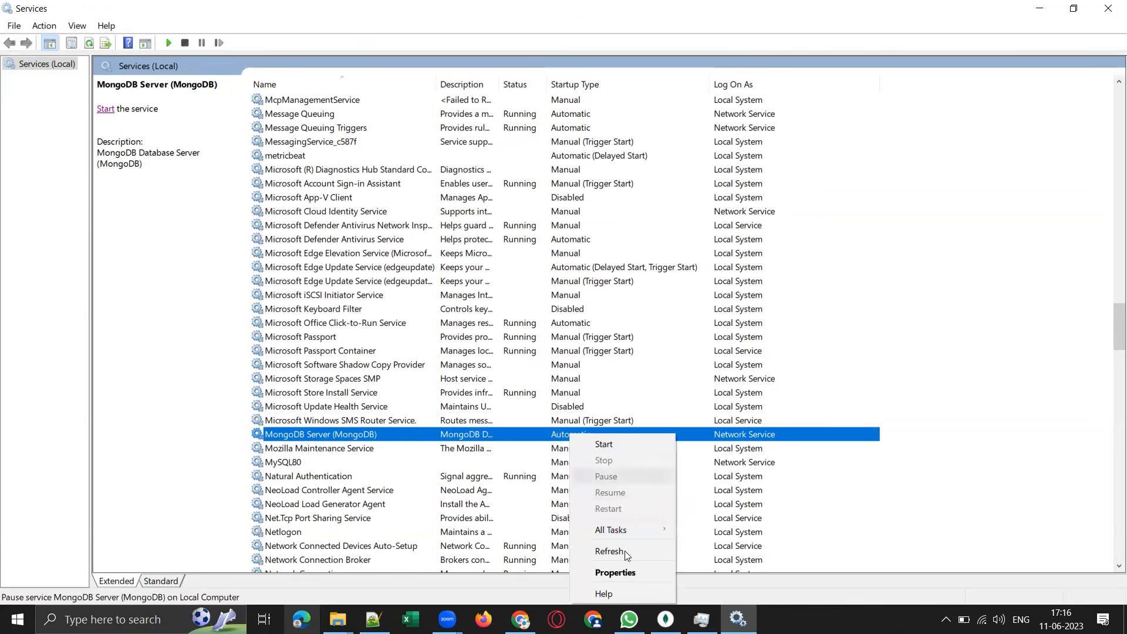
left_click(627, 573)
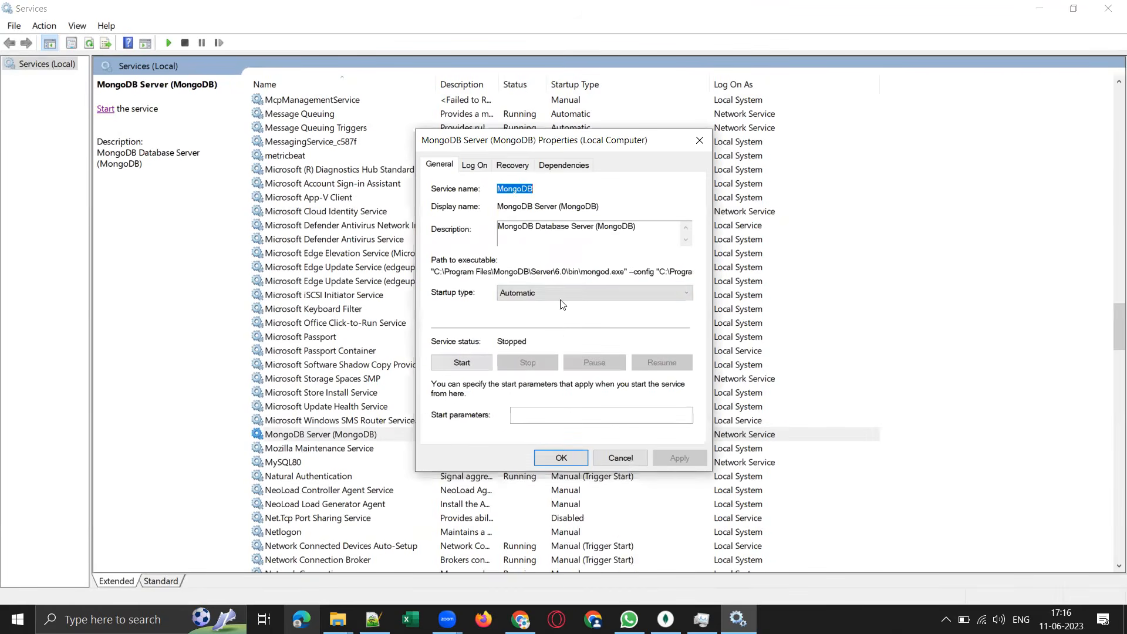
left_click(681, 294)
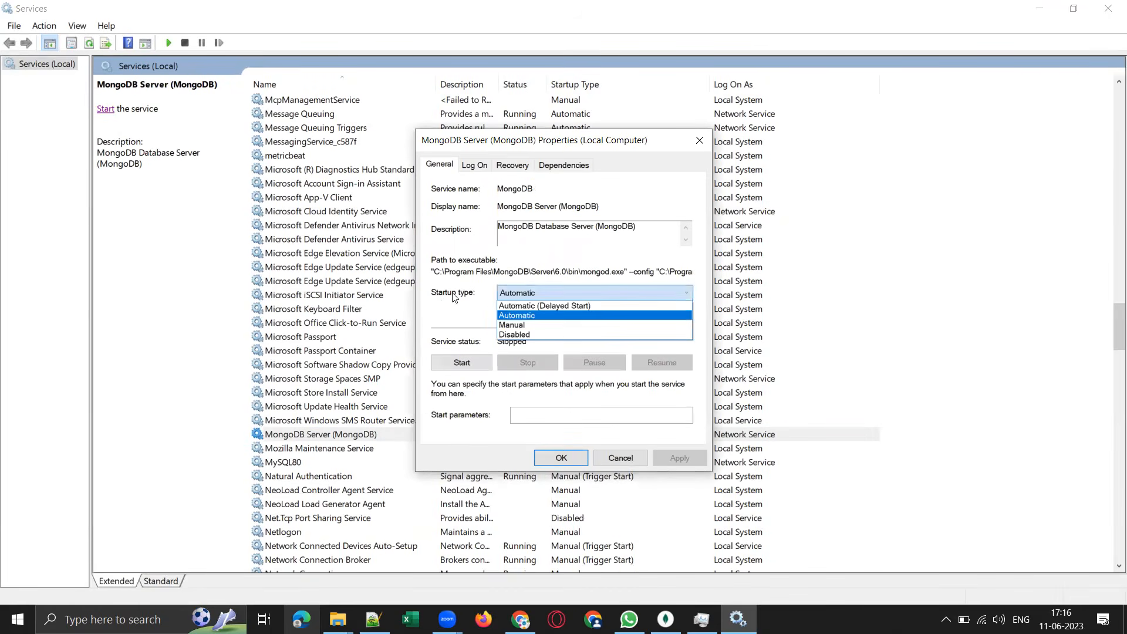
left_click(516, 326)
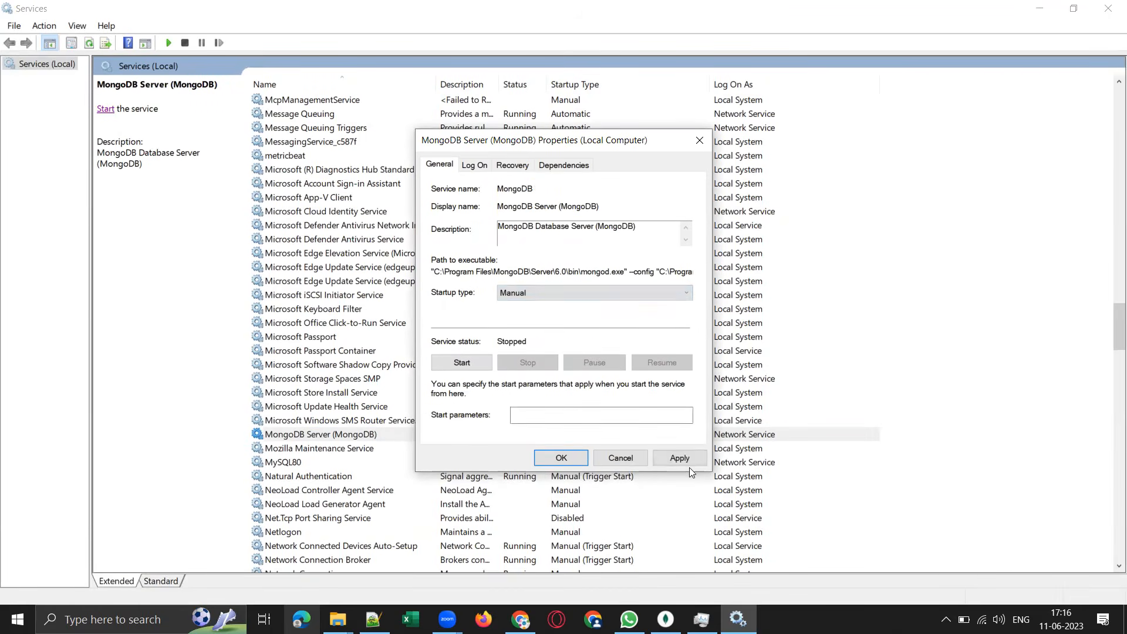
left_click(680, 458)
left_click(561, 457)
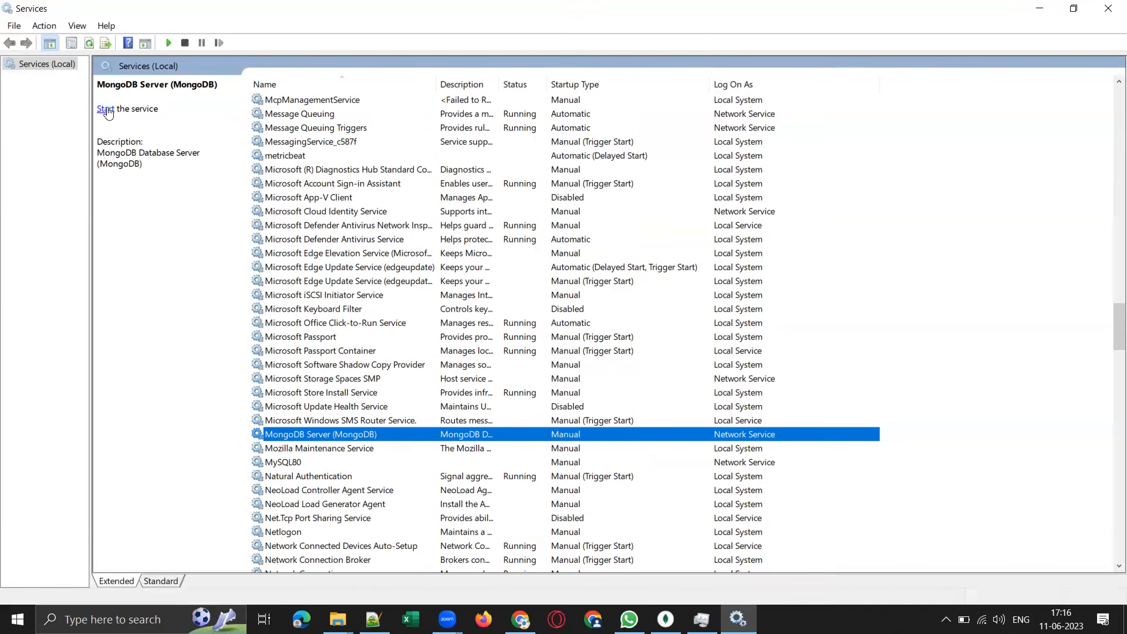
left_click(1108, 8)
Start the MongoDB service from Task Manager's services list and switch to the MongoDB Compass window.
left_click(701, 620)
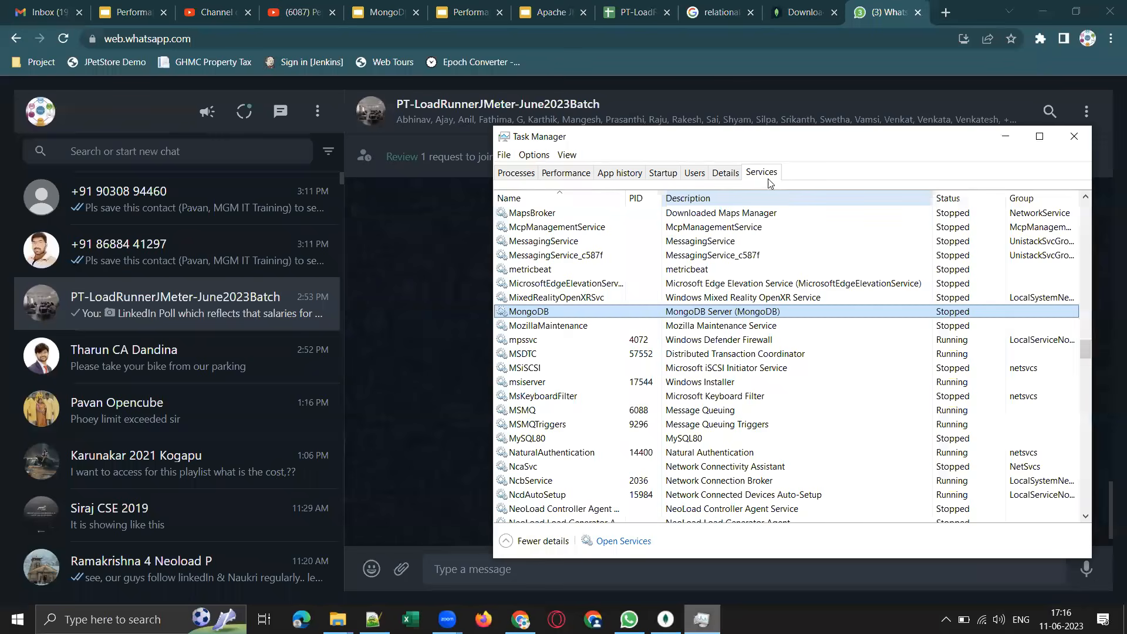
left_click(950, 317)
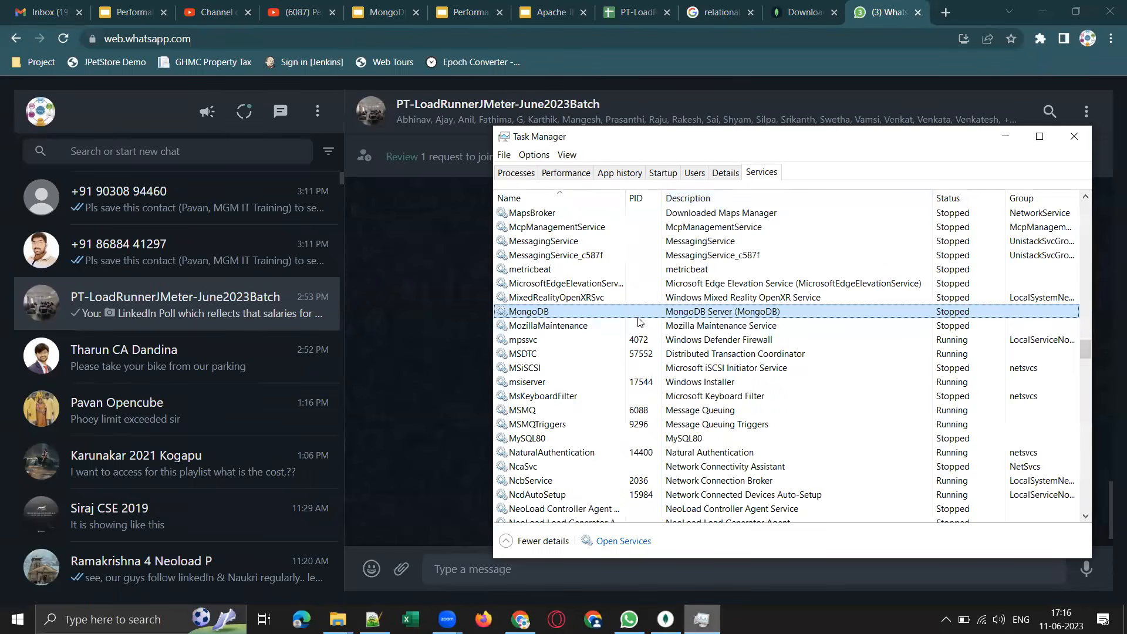
right_click(548, 311)
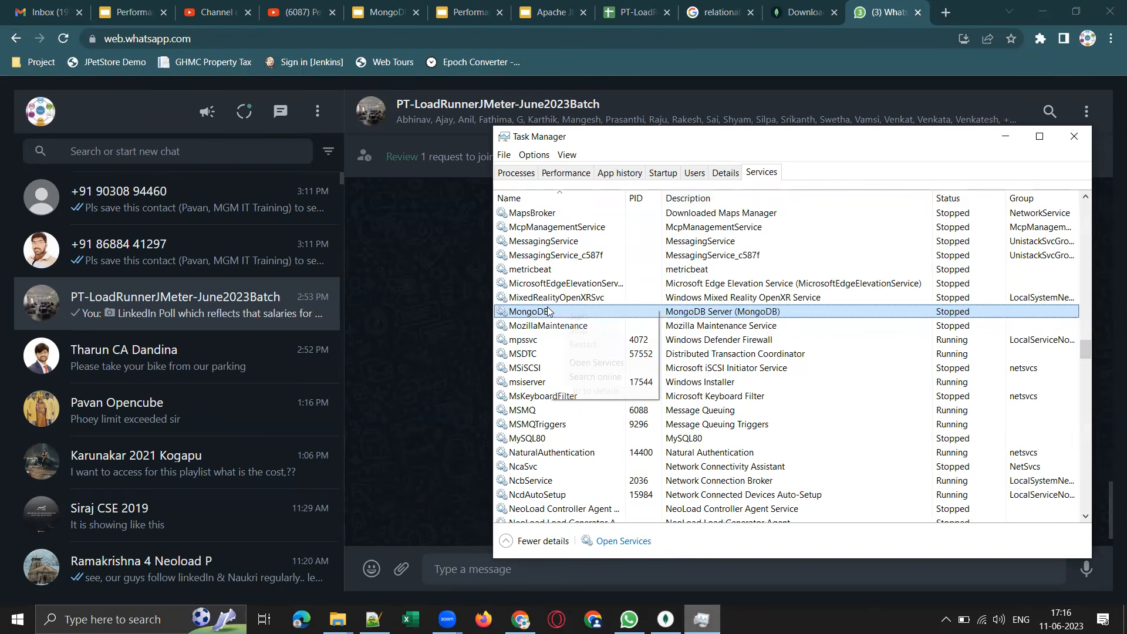
left_click(581, 319)
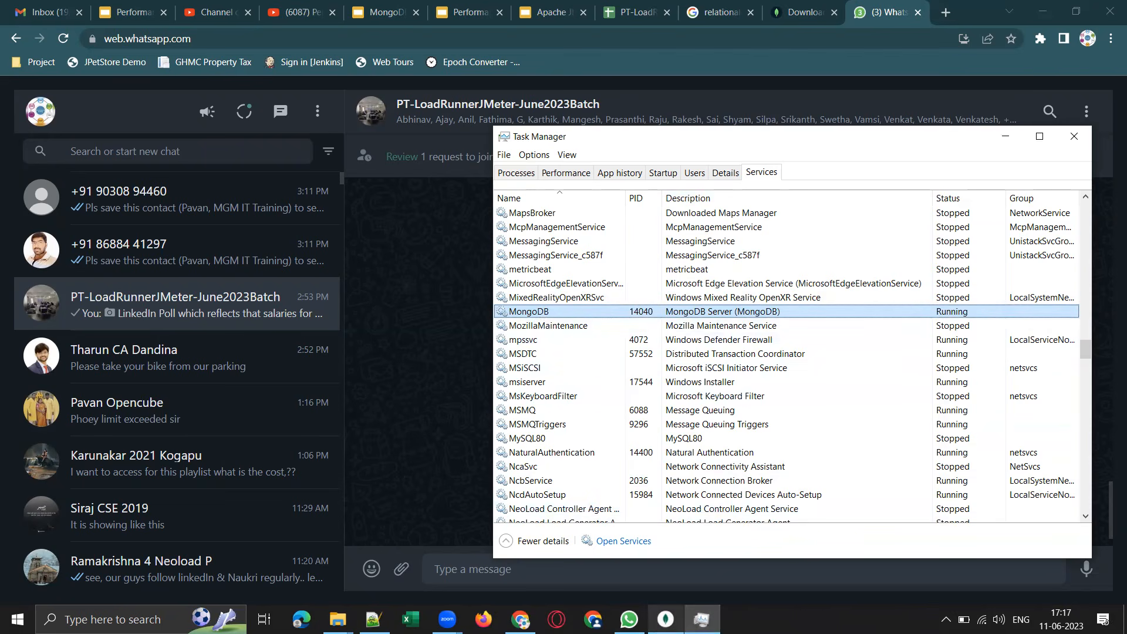
left_click(665, 620)
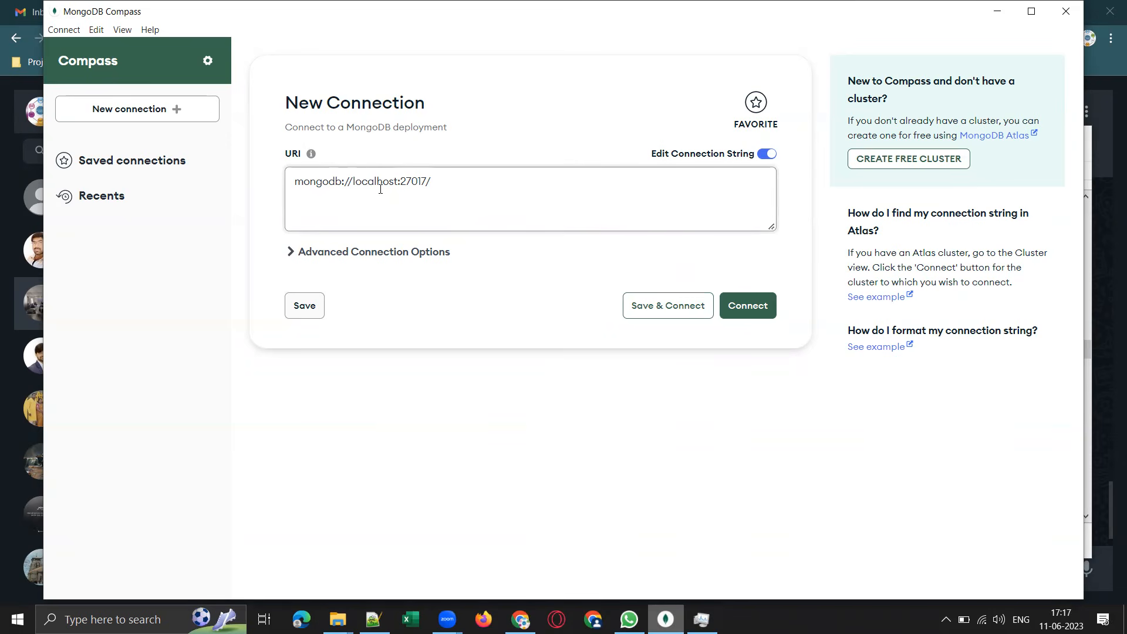
Review the host and port in the connection string mongodb://localhost:27017 and connect to the local MongoDB server.
left_click_drag(439, 182, 291, 181)
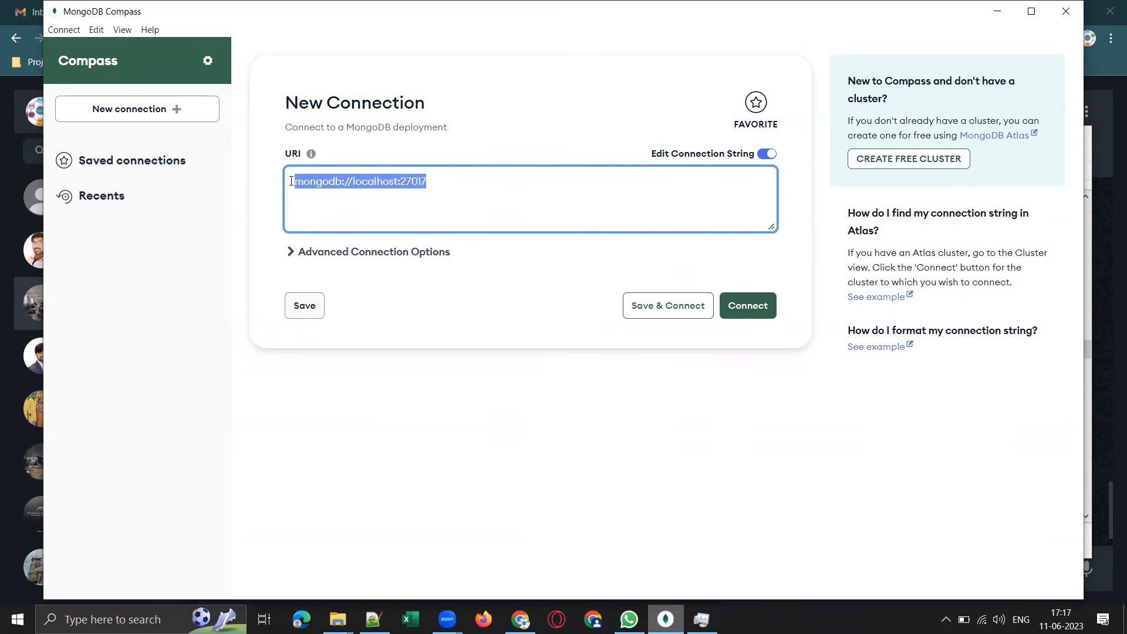
left_click(393, 182)
left_click_drag(398, 181, 347, 186)
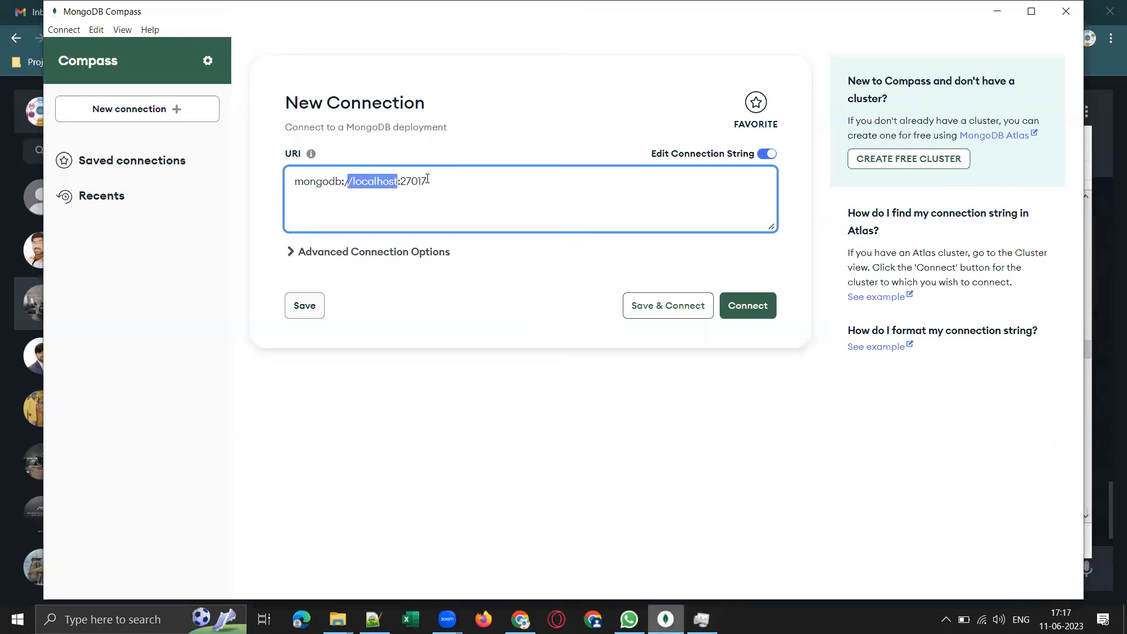
left_click_drag(427, 179, 406, 182)
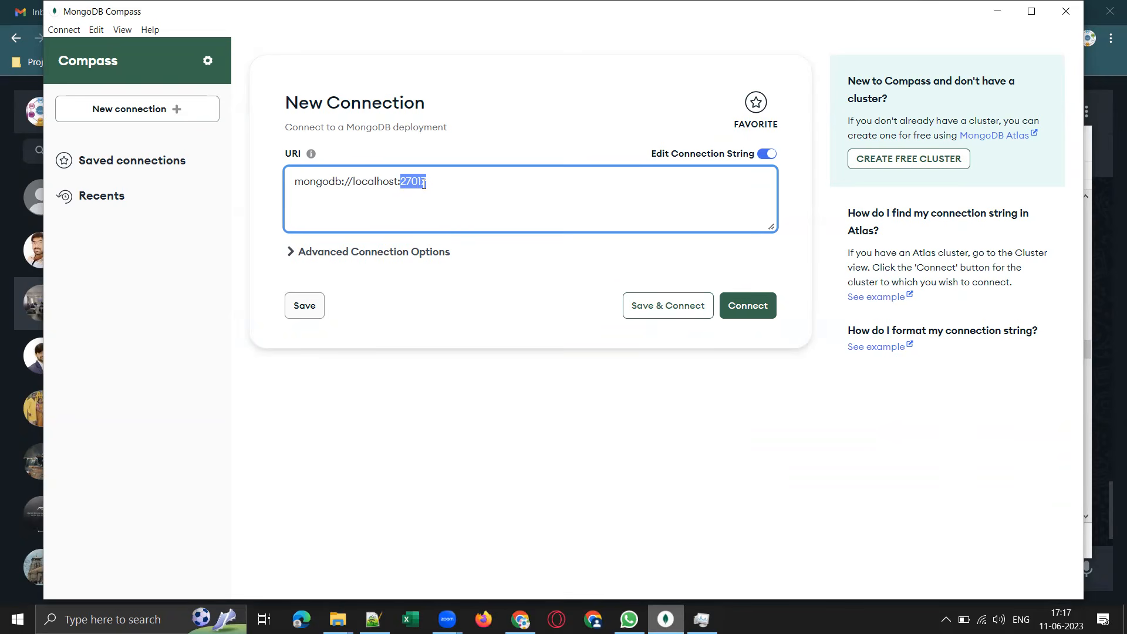
left_click(744, 306)
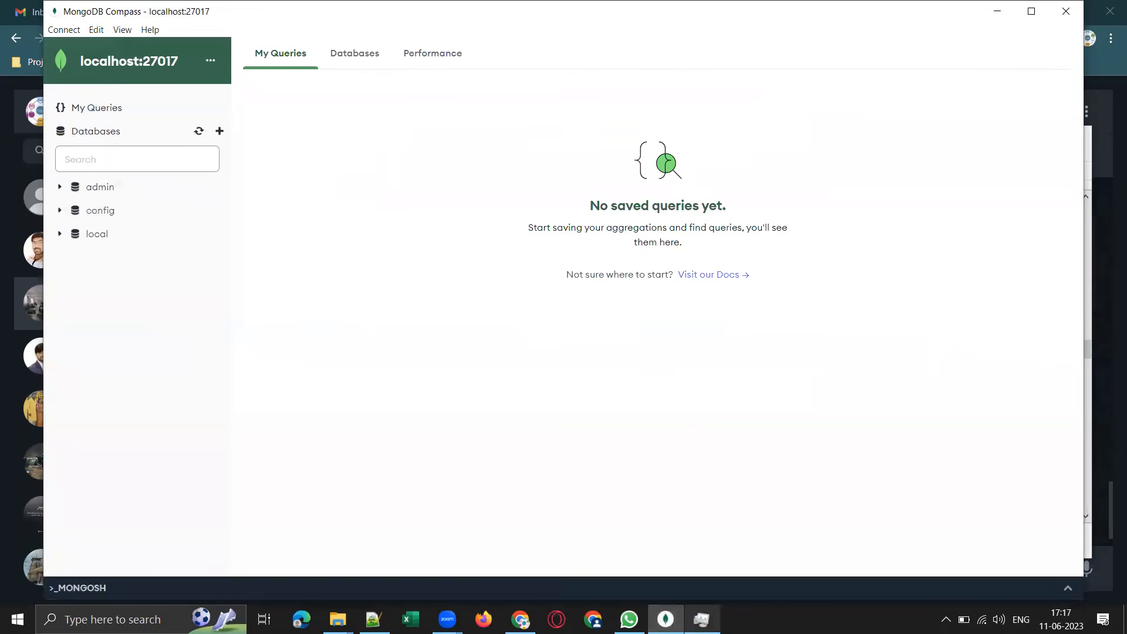
Check the MongoDB service's status in Task Manager, minimize it and dismiss Compass's Create Database dialog without creating a database.
key("alt+Tab")
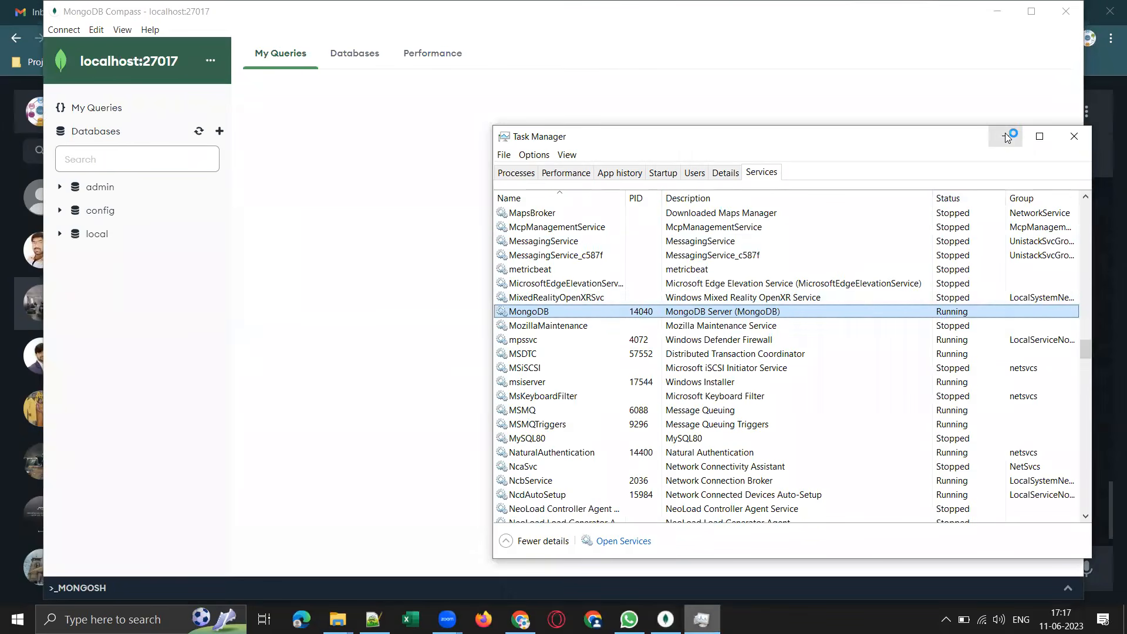
left_click(1005, 136)
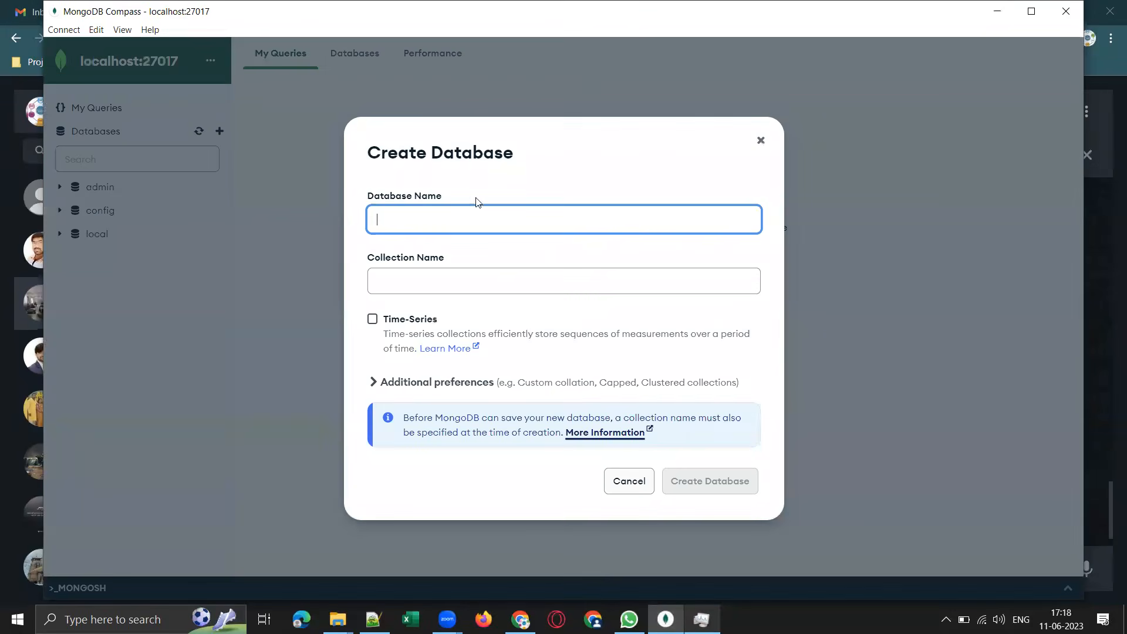
left_click(761, 140)
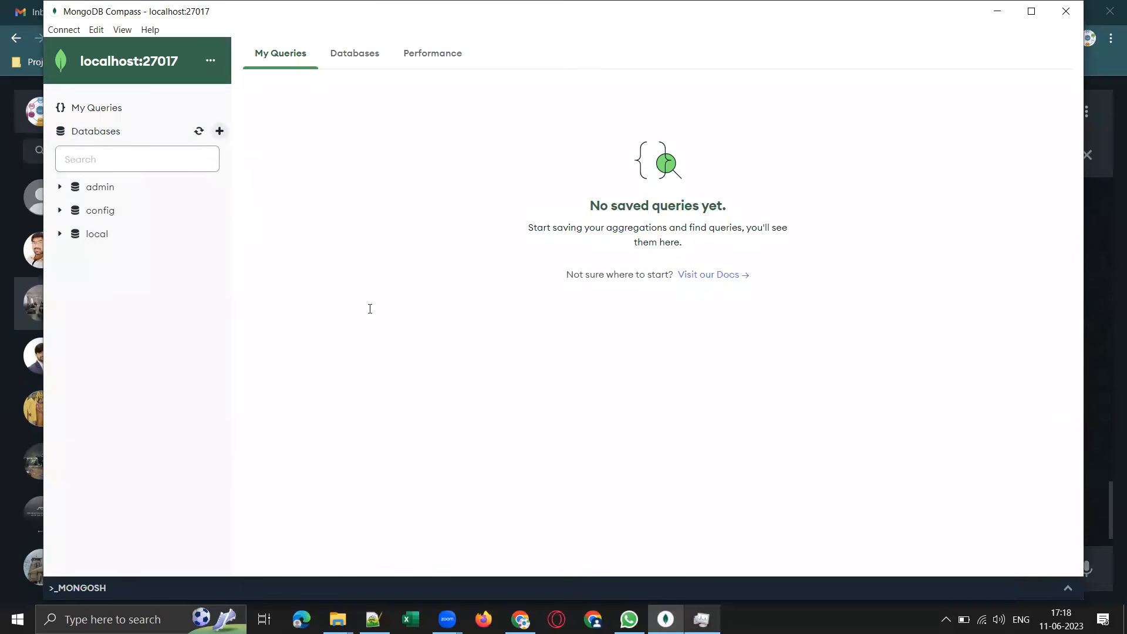
Switch to the MongoDB Performance Testing presentation in Google Slides, look at the MongoDB Compass slide and return to the topic list on slide 2.
key("alt+Tab")
scroll(78, 409, "down", 5)
left_click(91, 217)
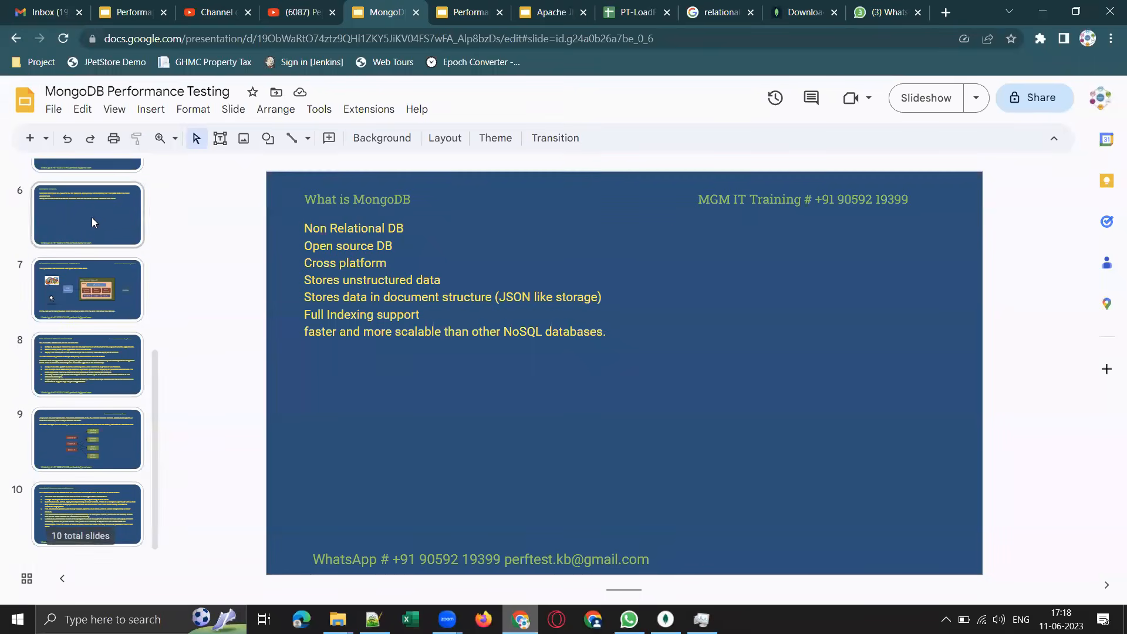
scroll(110, 306, "up", 6)
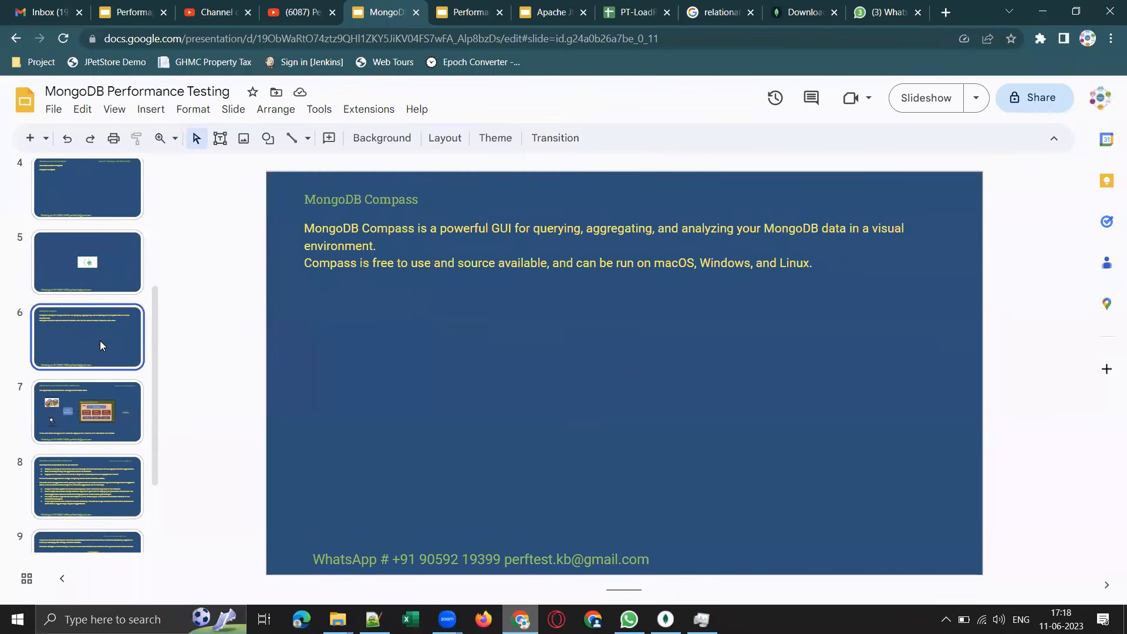
left_click(93, 282)
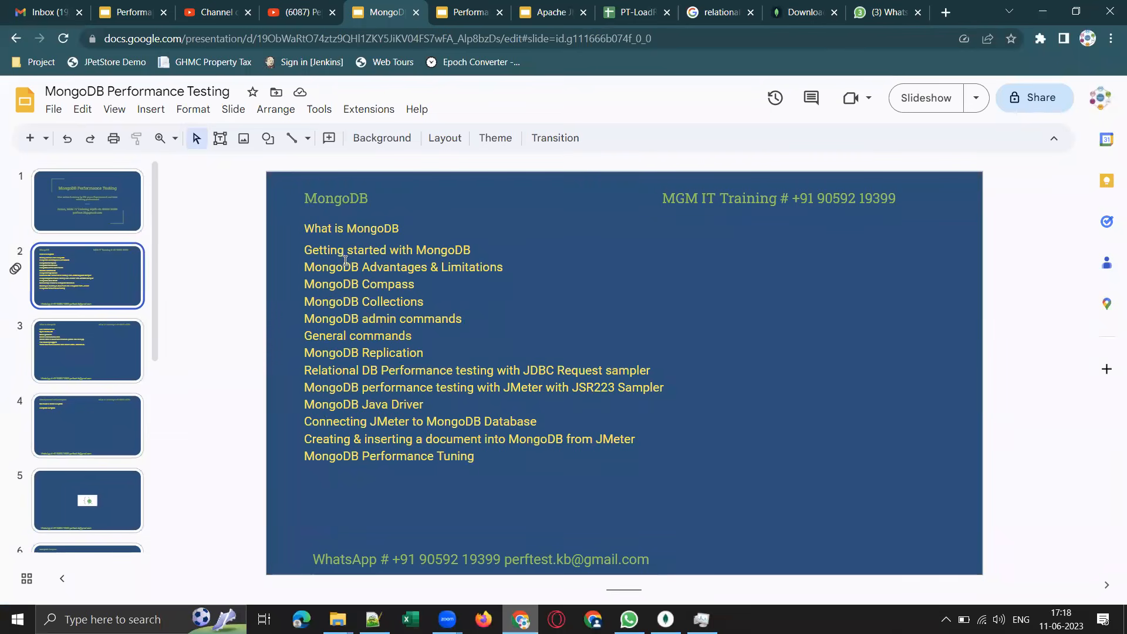
Go through the listed topics on slide 2, from Getting started with MongoDB to MongoDB Advantages & Limitations.
left_click(314, 250)
left_click_drag(312, 249, 473, 251)
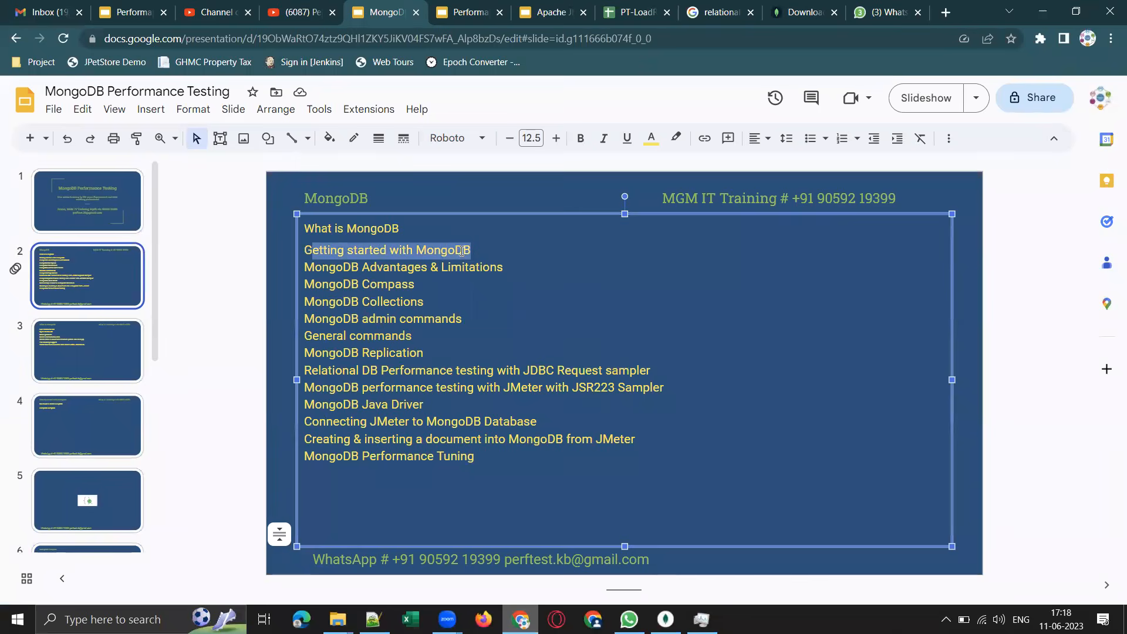
left_click(346, 271)
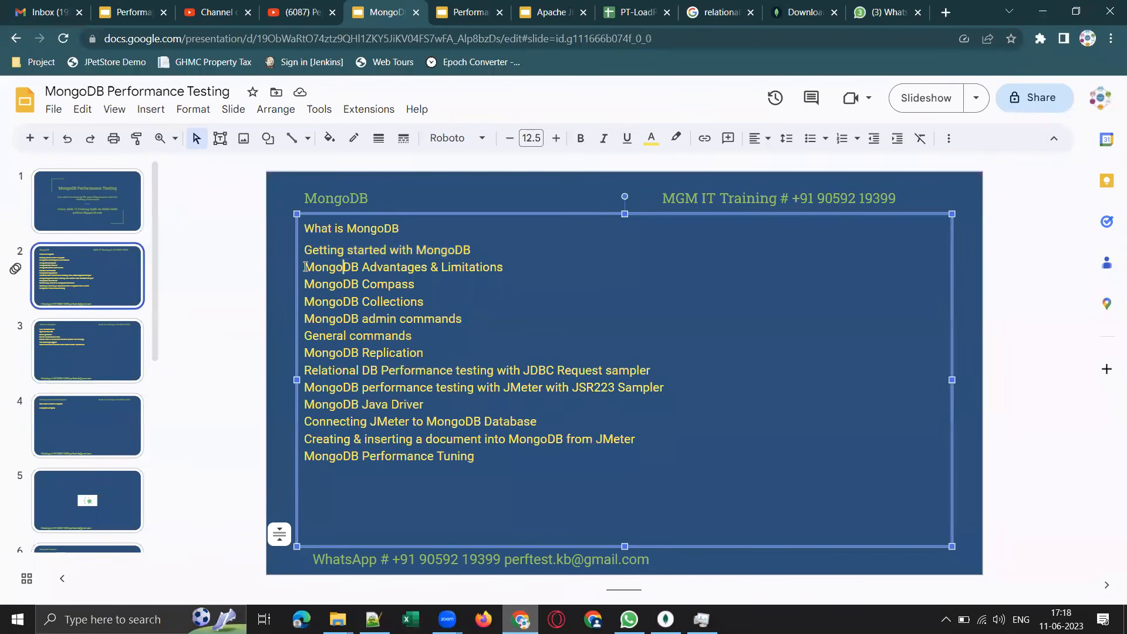